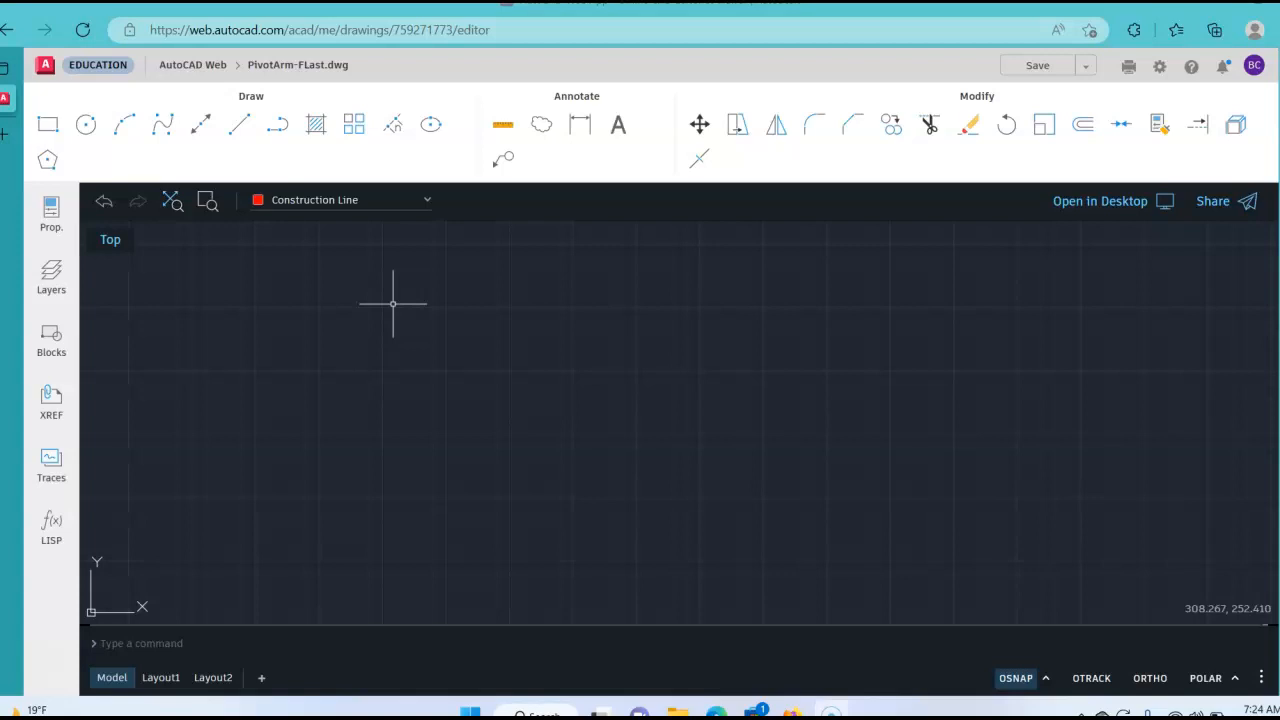
- Make Center Line the current layer
left_click(390, 299)
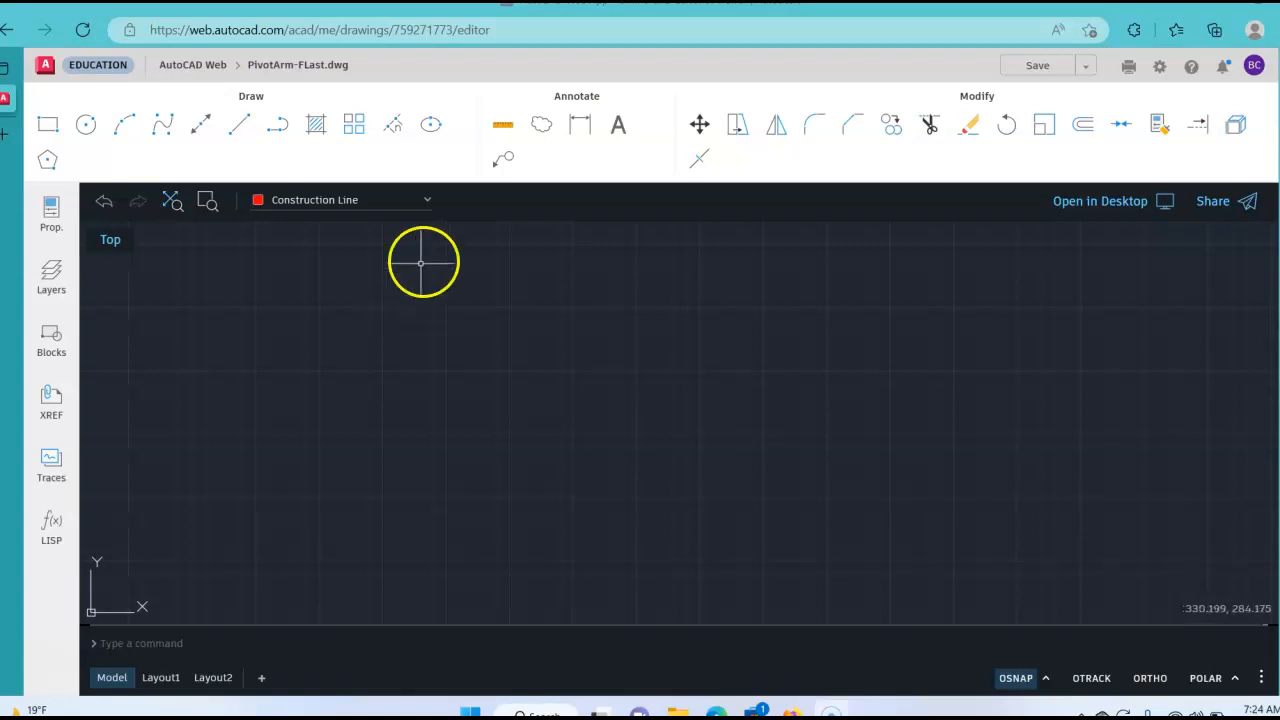
left_click(381, 203)
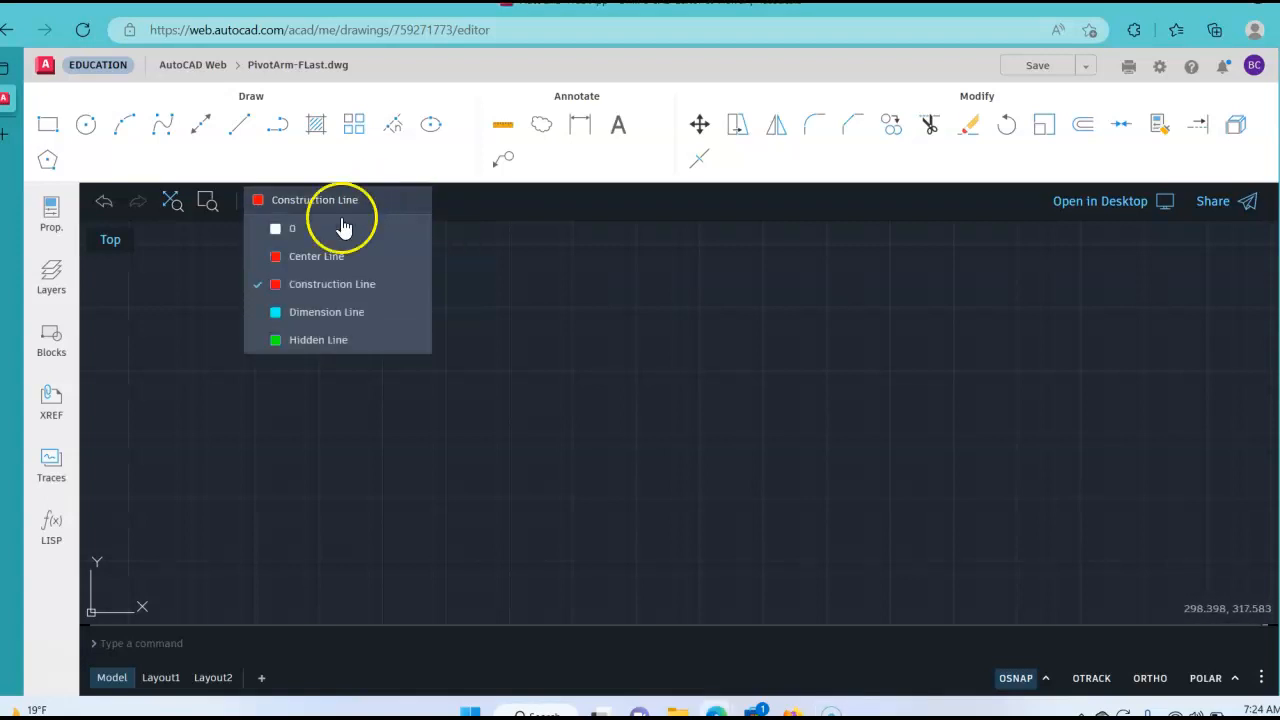
left_click(330, 264)
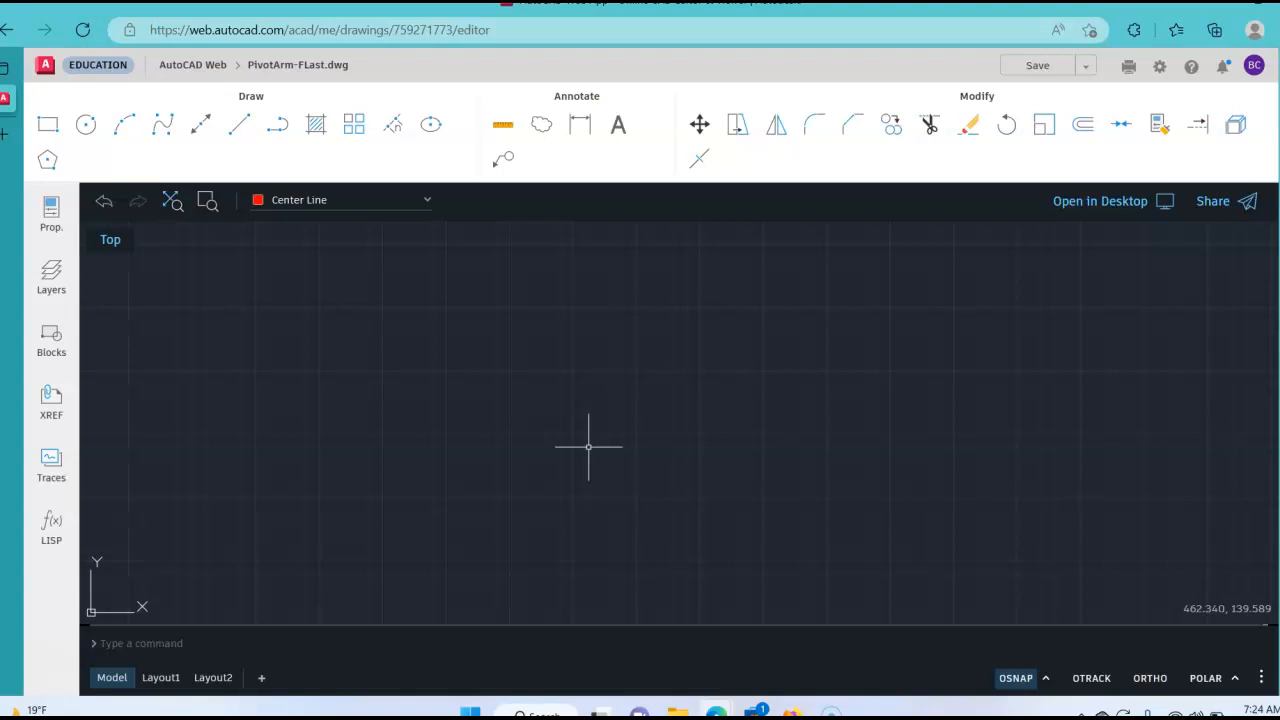
- Draw a horizontal center line starting at -5,0 with a length of 10 and an angle of 0 degrees
left_click(242, 127)
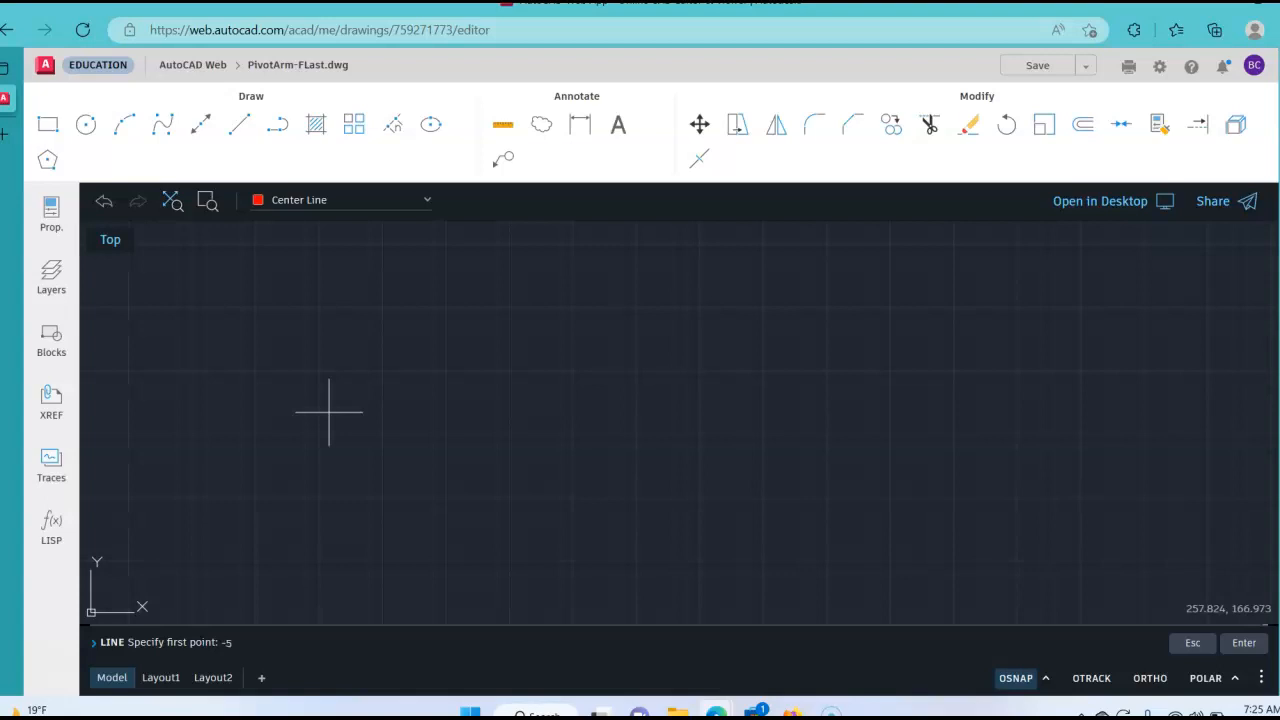
type("0")
key("Return")
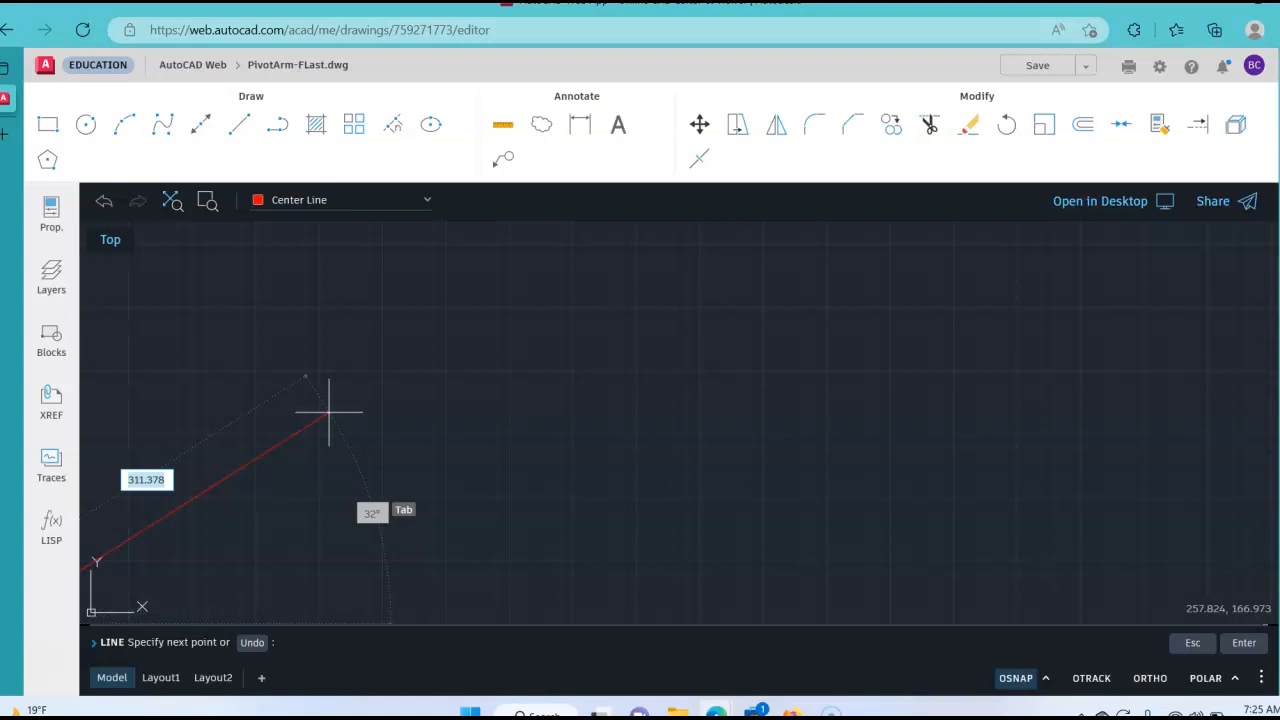
mouse_move(305, 416)
middle_mouse_down()
mouse_move(621, 300)
mouse_move(778, 283)
middle_mouse_up()
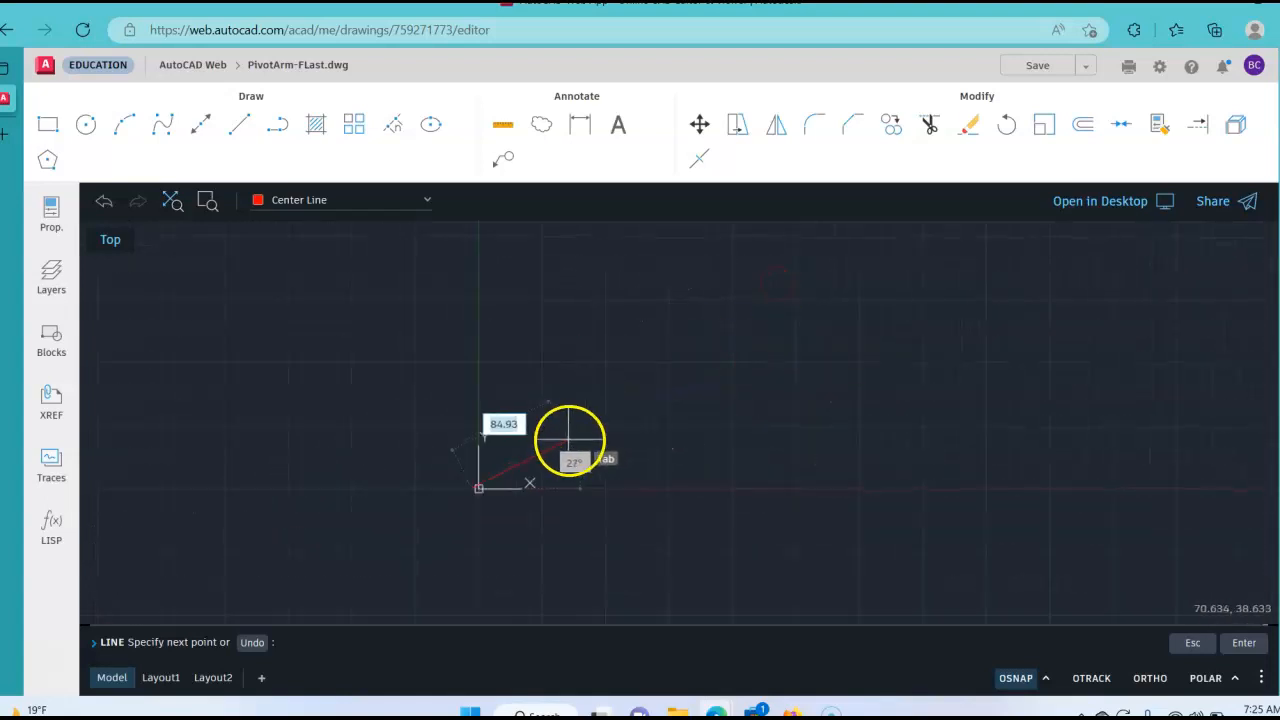
middle_click_drag(533, 467, 708, 305)
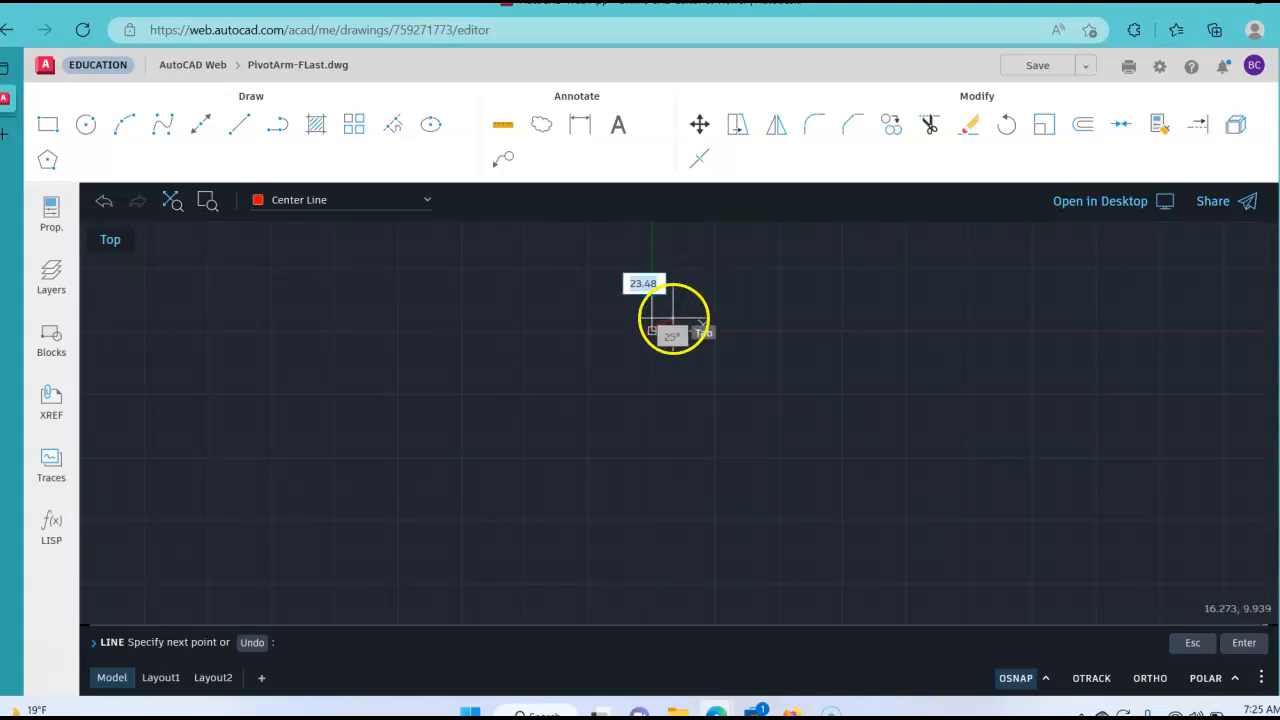
scroll(694, 338, "up", 1)
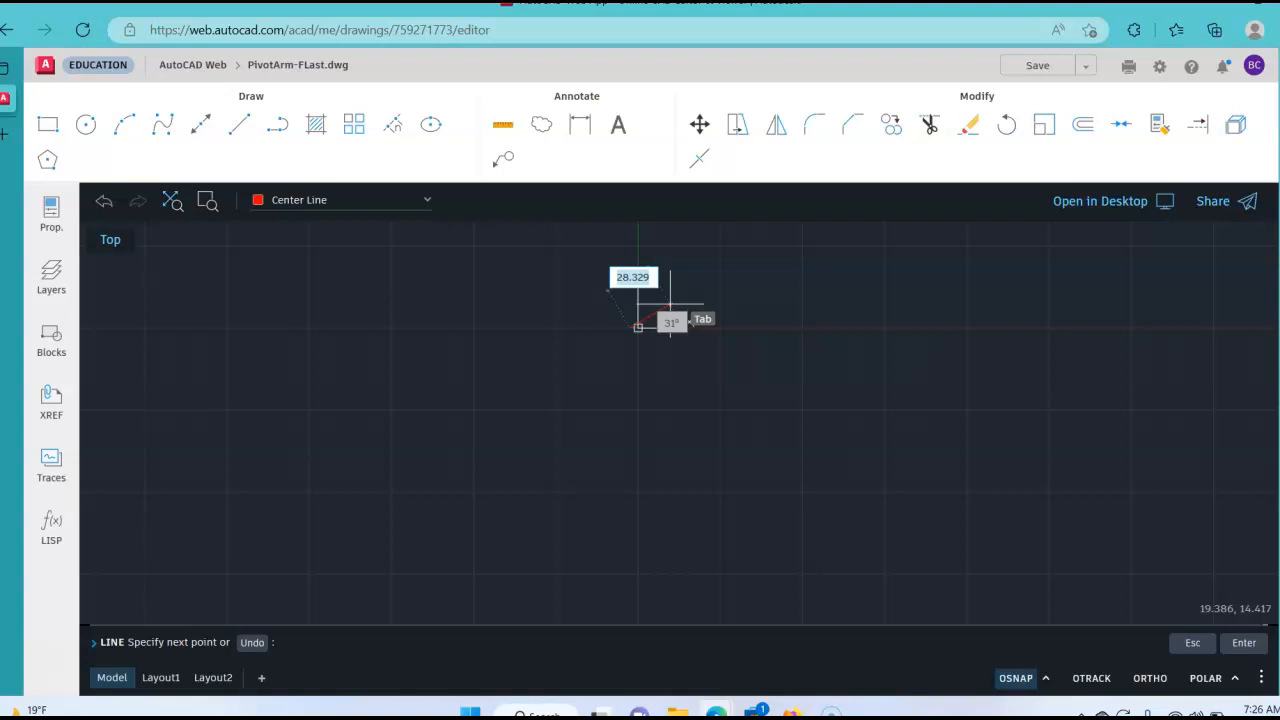
type("10")
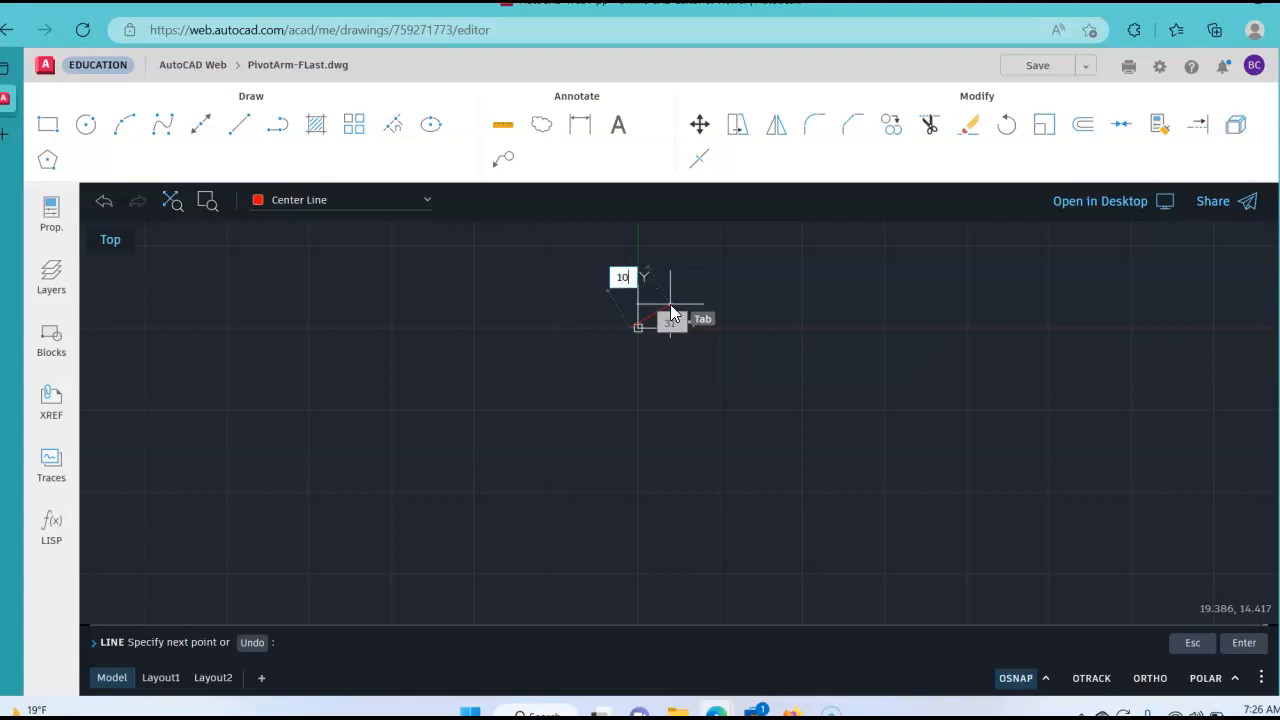
key("Tab")
type("0")
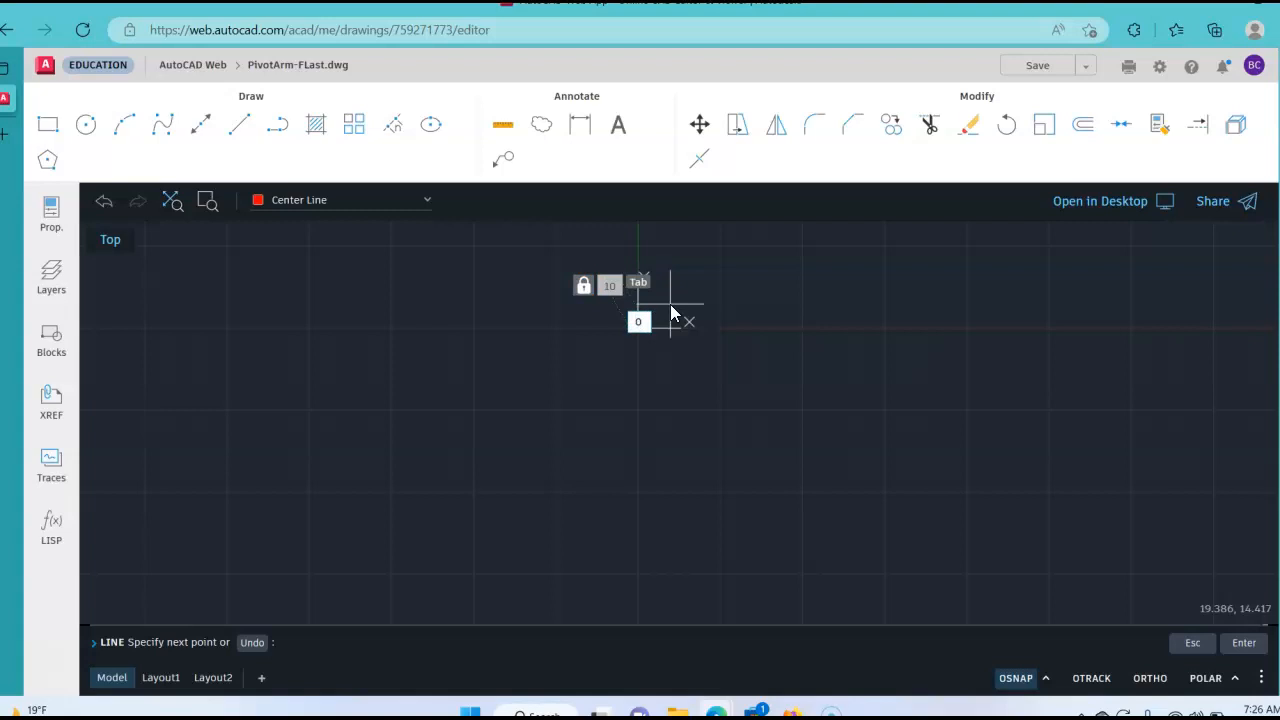
key("Return")
right_click(692, 281)
left_click(712, 300)
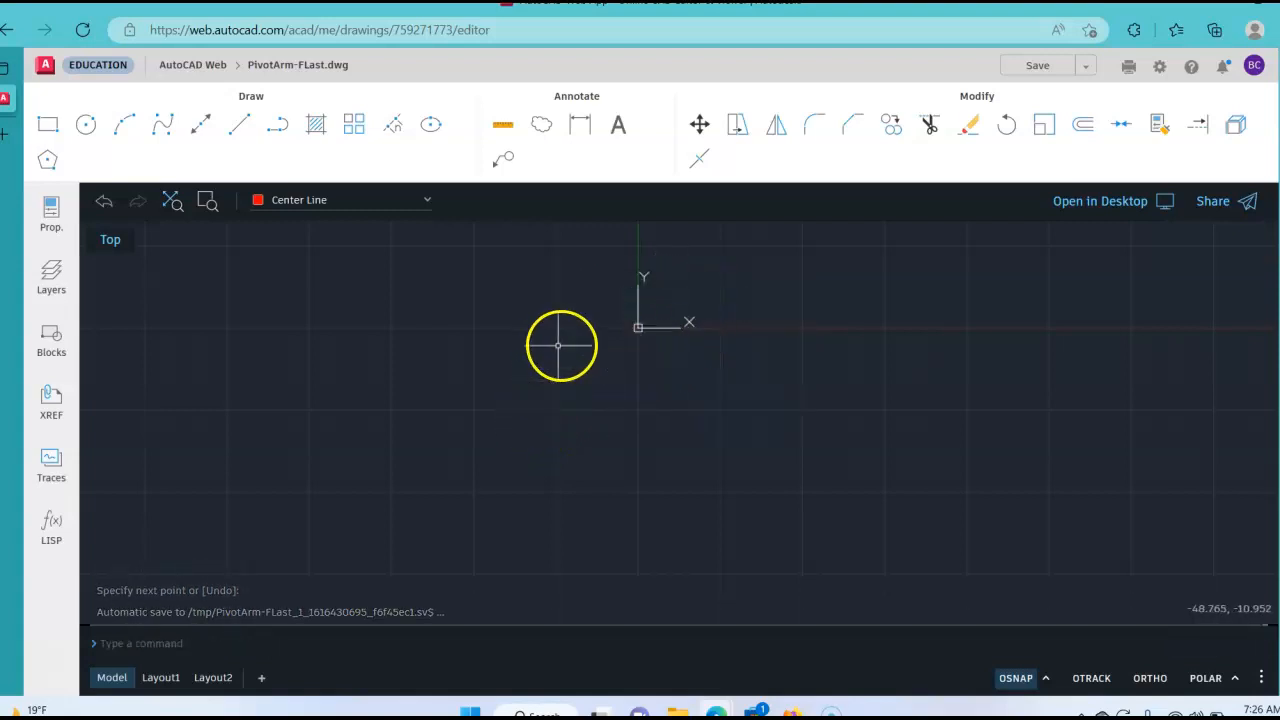
- Draw a vertical center line from 0,5 downward through the origin with a length of 10 at 90 degrees
scroll(646, 308, "down", 1)
scroll(640, 320, "up", 1)
scroll(620, 347, "up", 10)
mouse_move(610, 363)
middle_mouse_down()
mouse_move(814, 486)
mouse_move(795, 481)
middle_mouse_up()
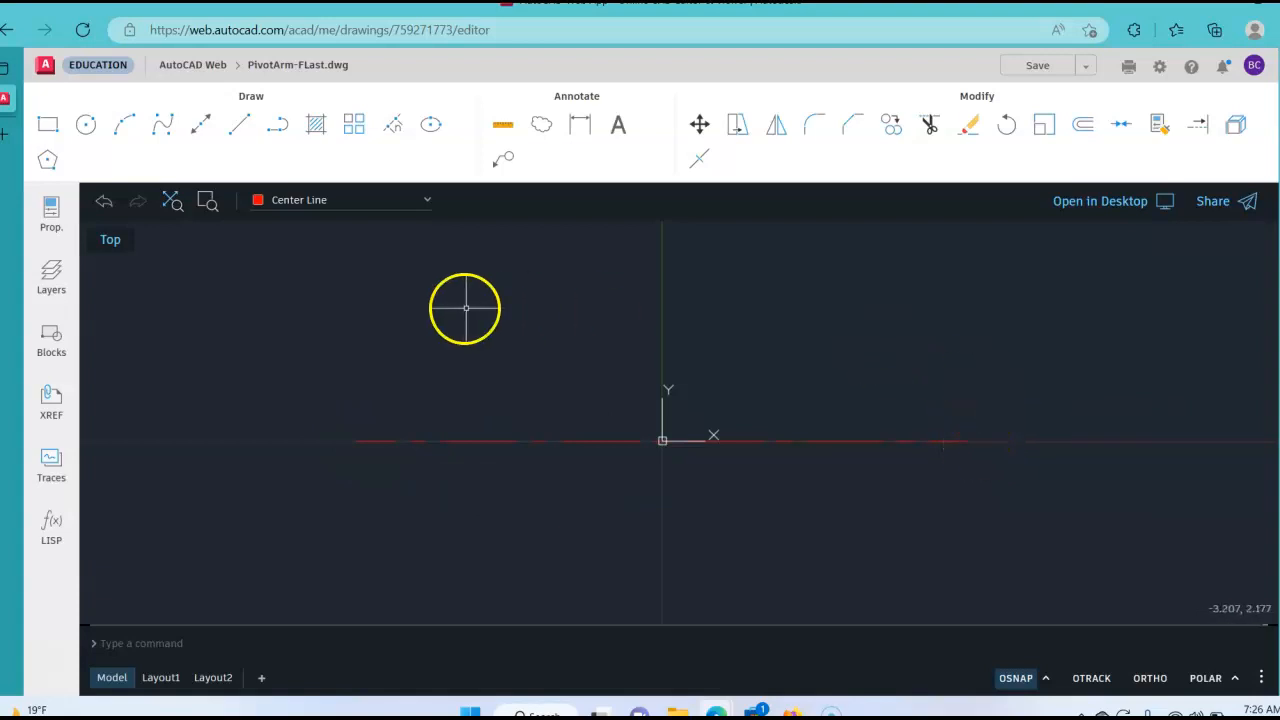
left_click(238, 128)
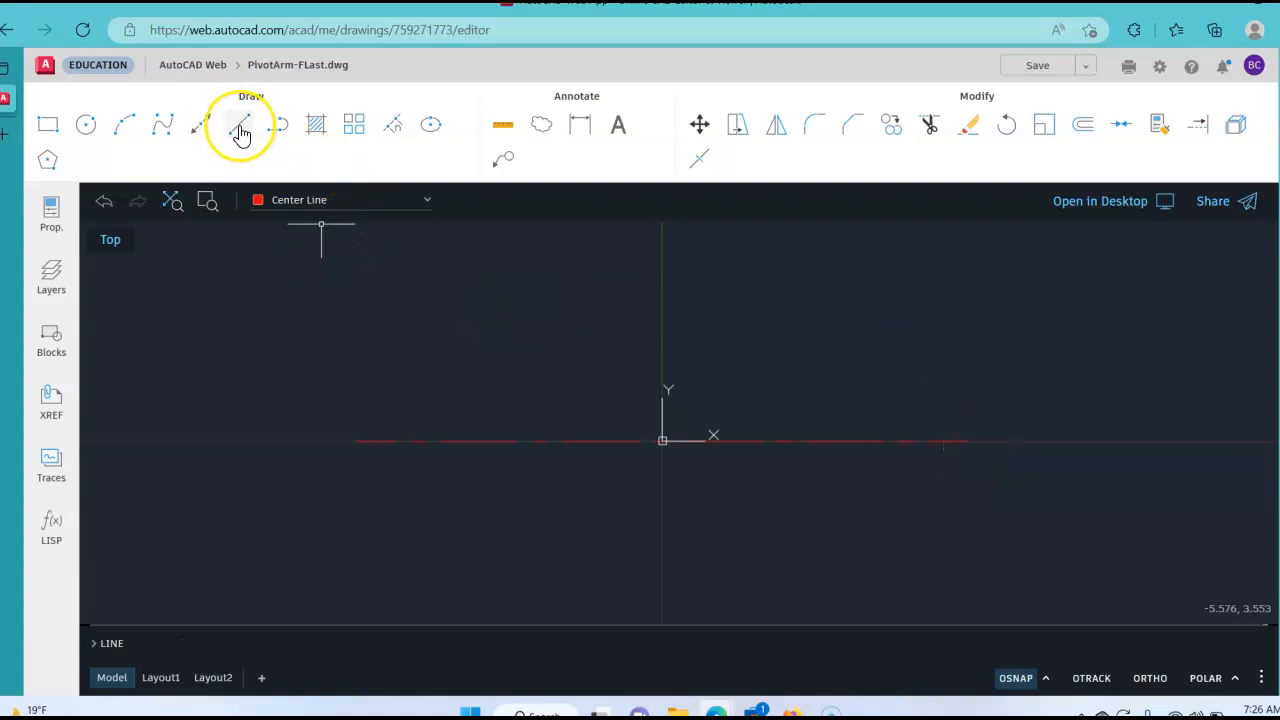
left_click(240, 130)
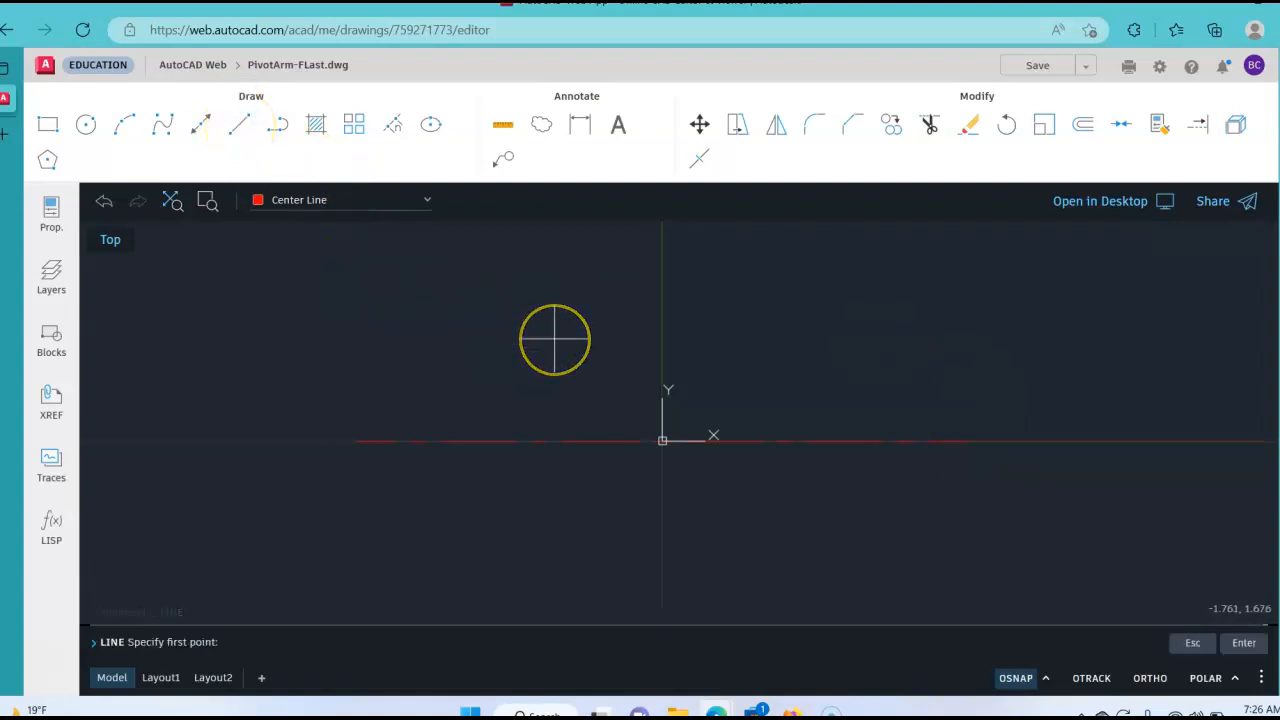
type("0,")
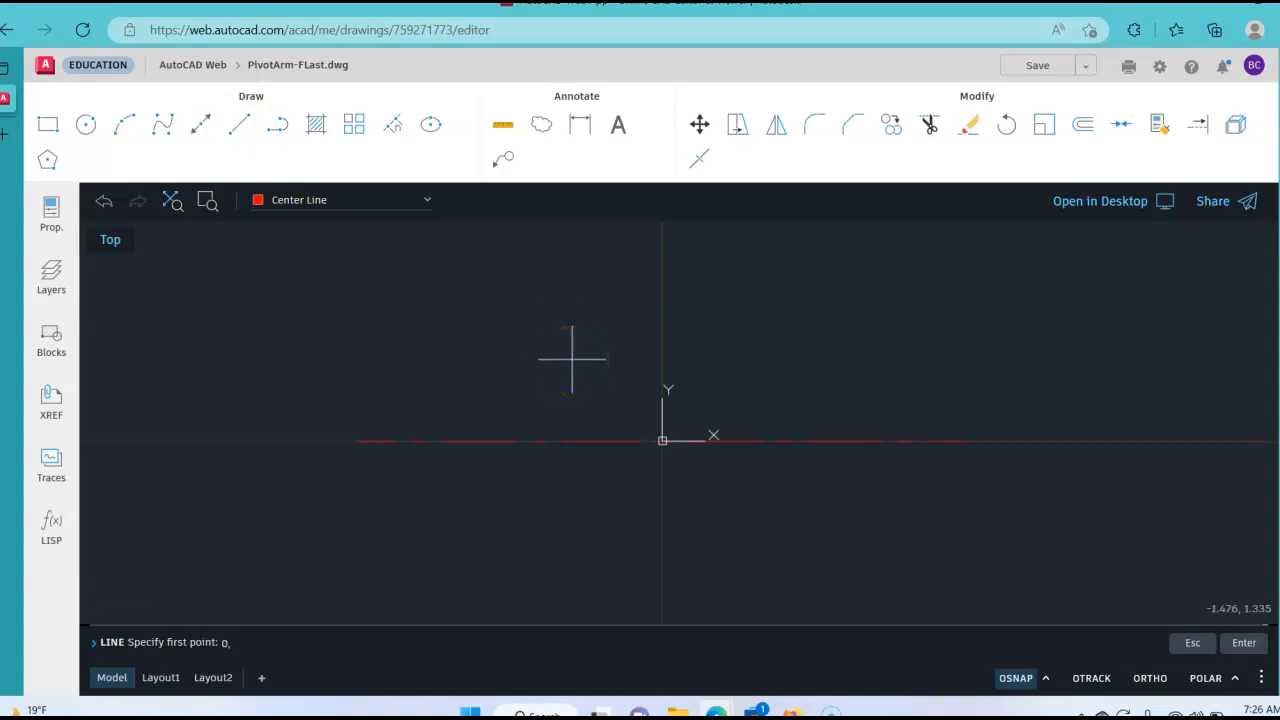
type("5")
key("Return")
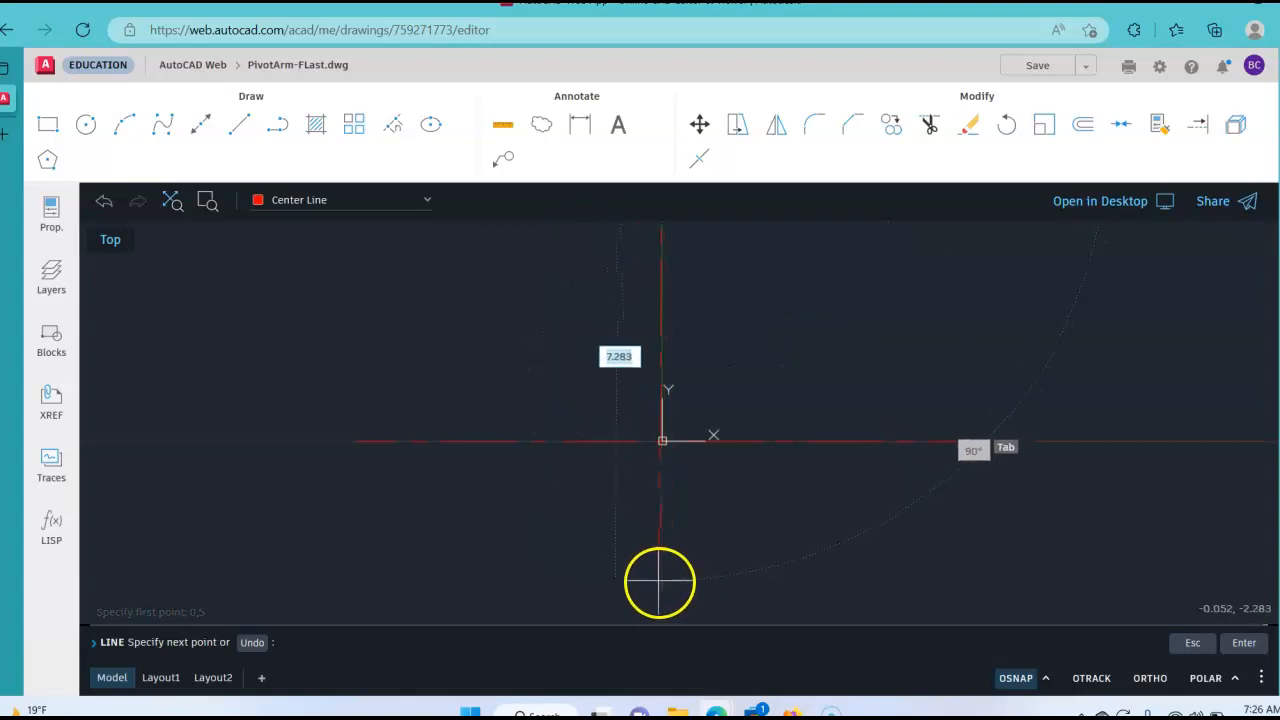
type("10")
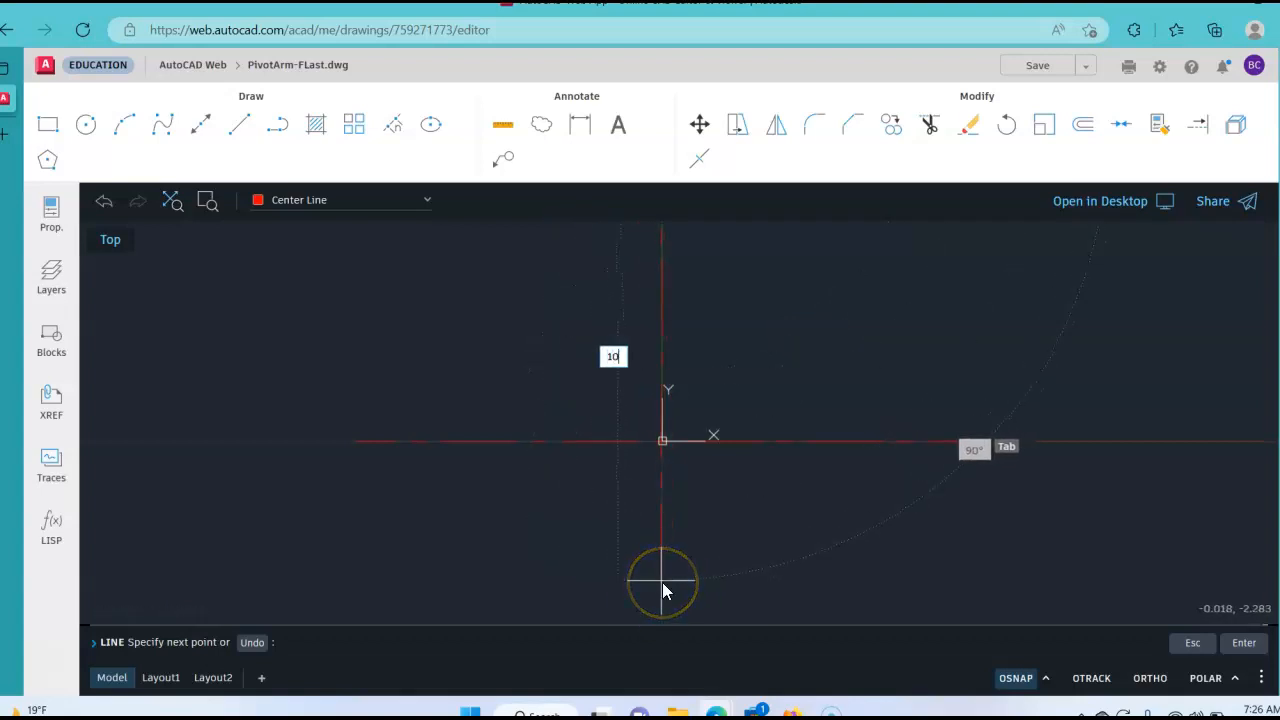
key("Tab")
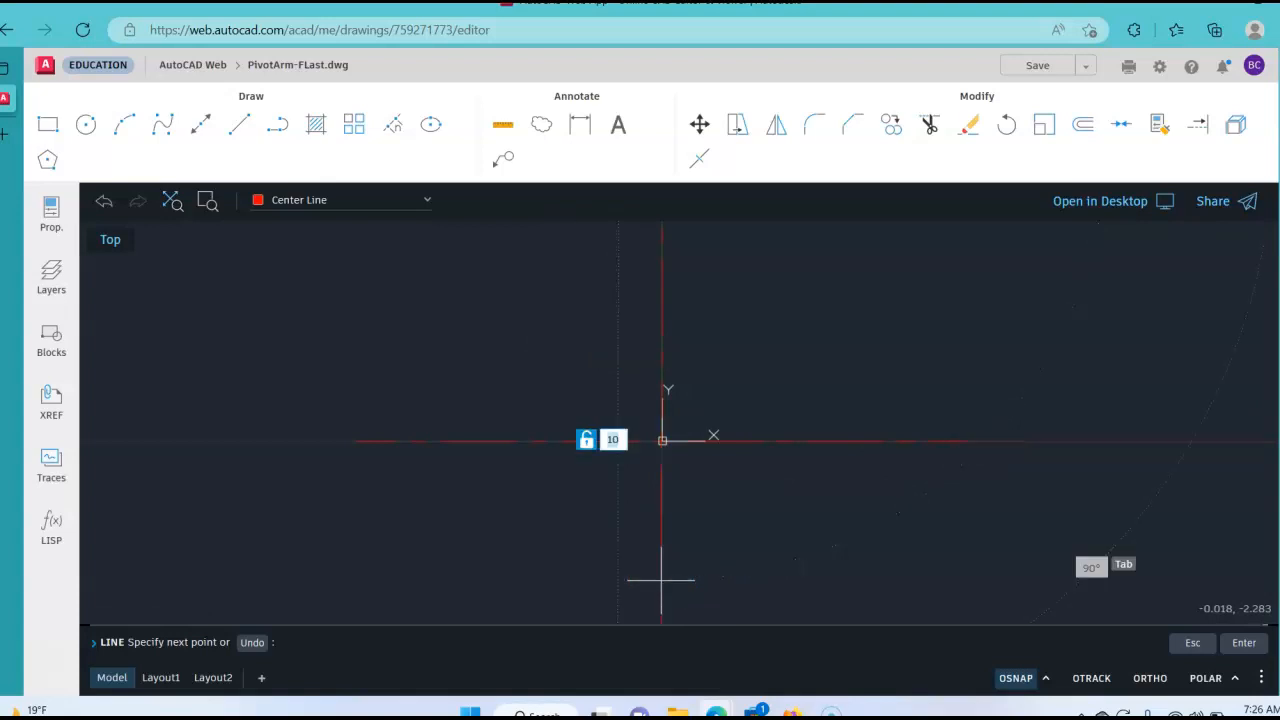
type("90")
key("Return")
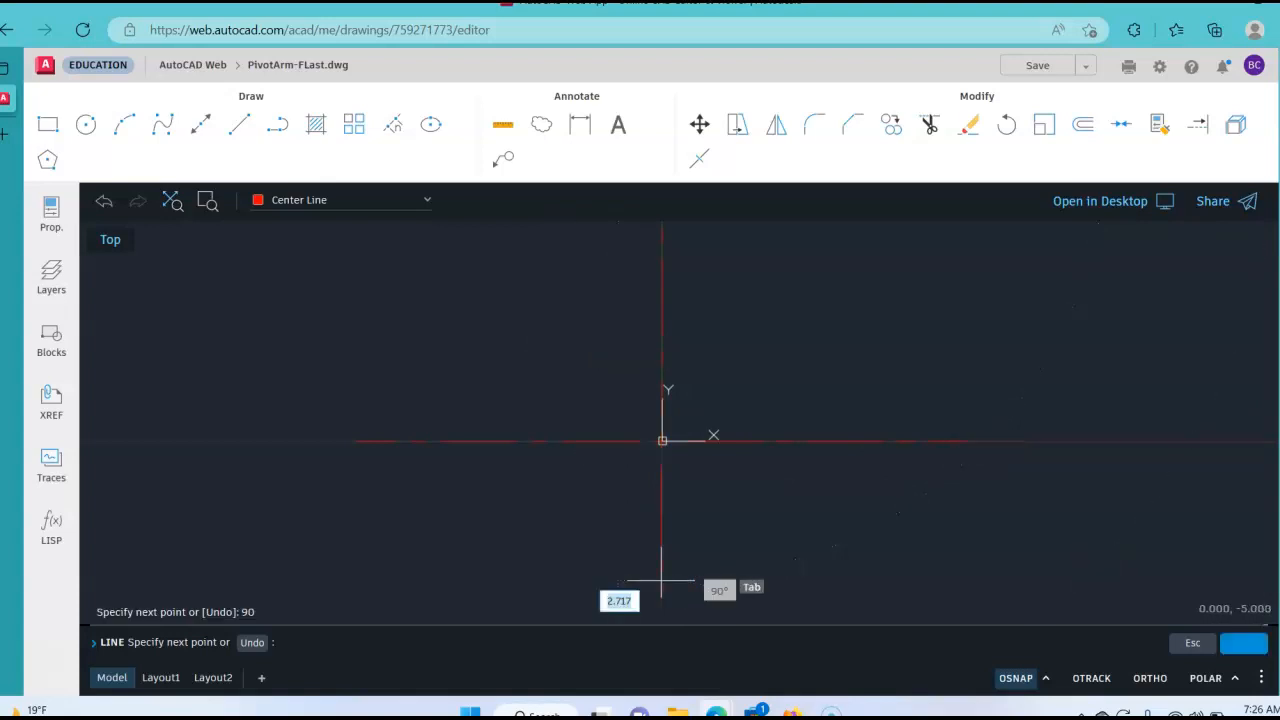
scroll(795, 555, "down", 3)
scroll(795, 555, "down", 2)
middle_click_drag(880, 531, 772, 427)
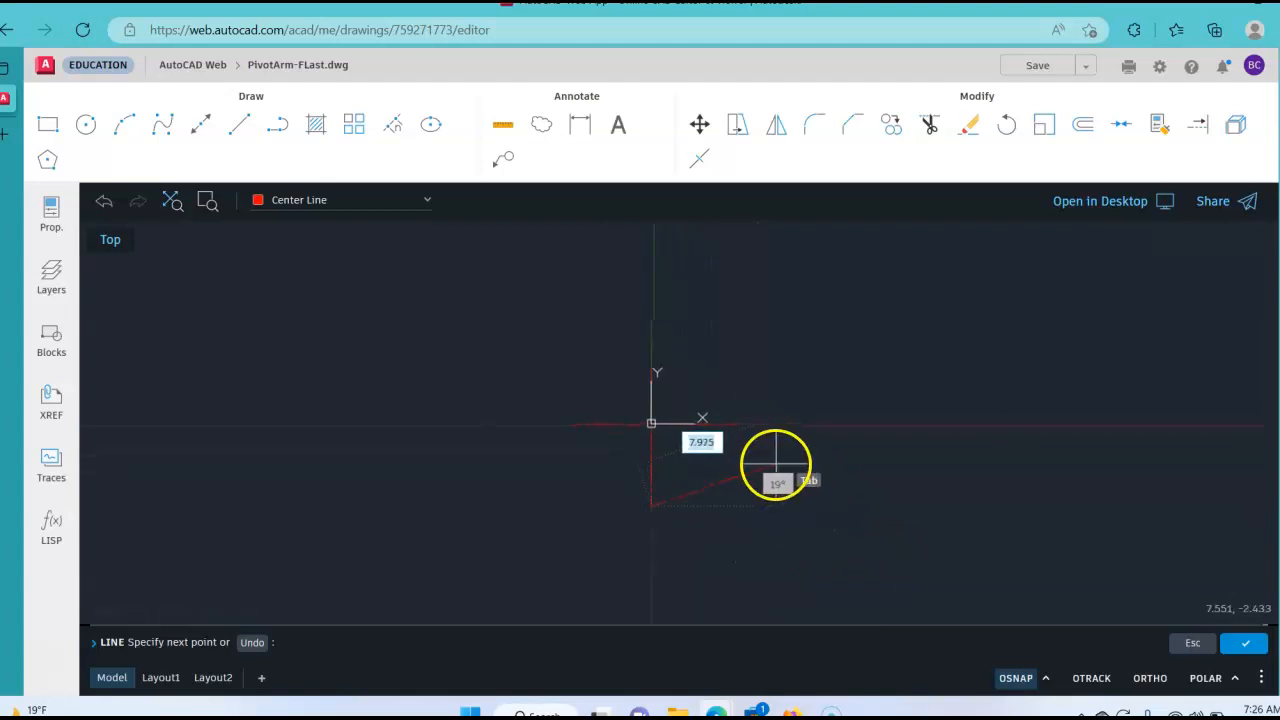
right_click(776, 463)
left_click(805, 482)
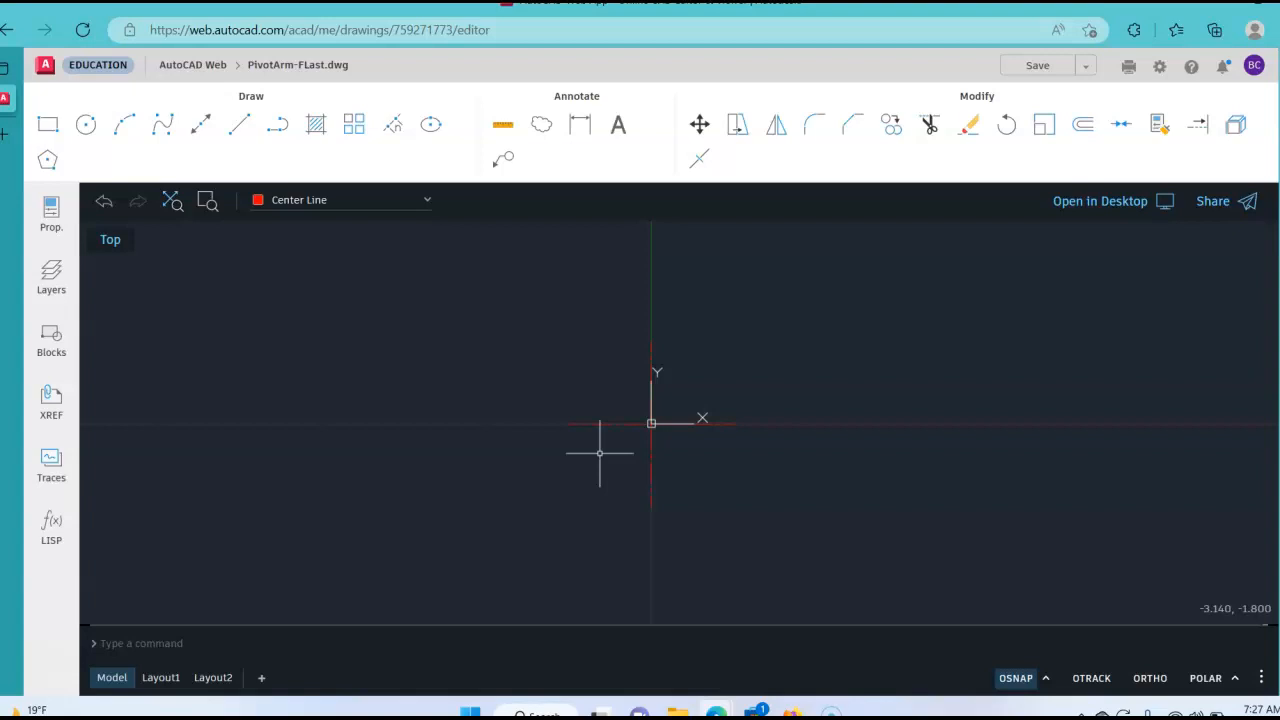
- Draw a diagonal center line from 0,0 toward the lower left, 6.5 long at an angle of 135 degrees
left_click(238, 125)
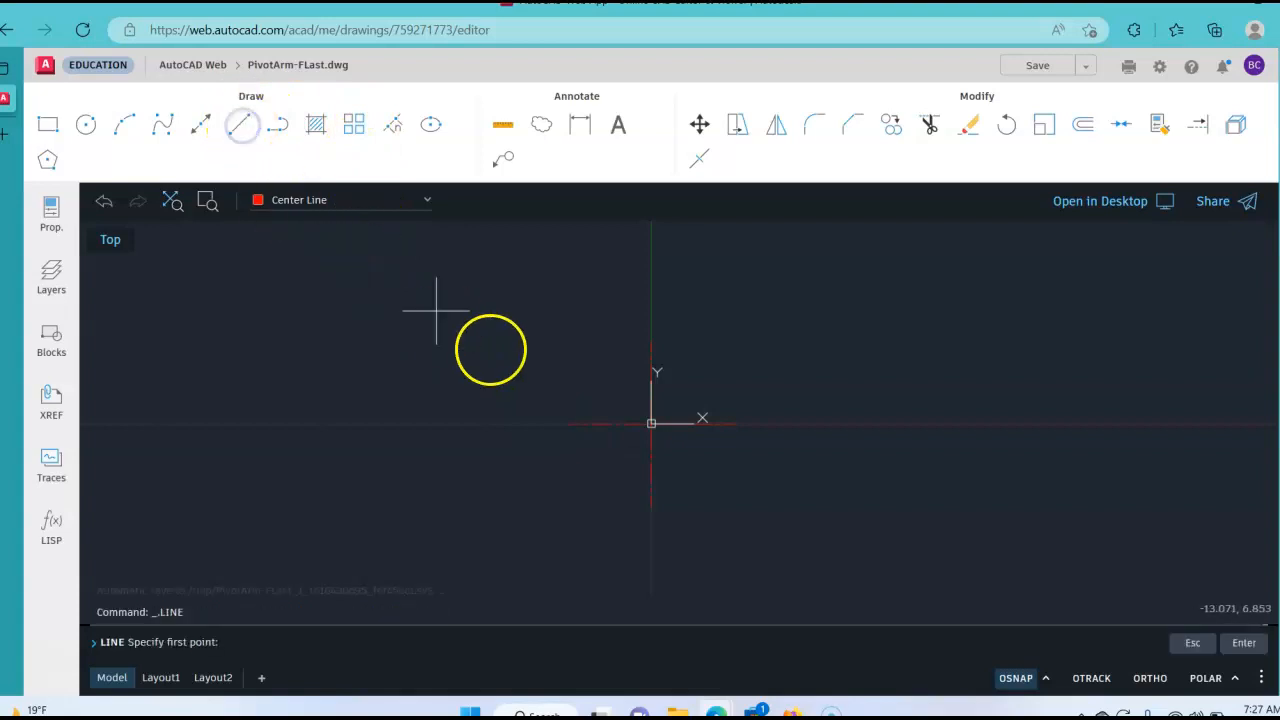
type("0,0")
key("Return")
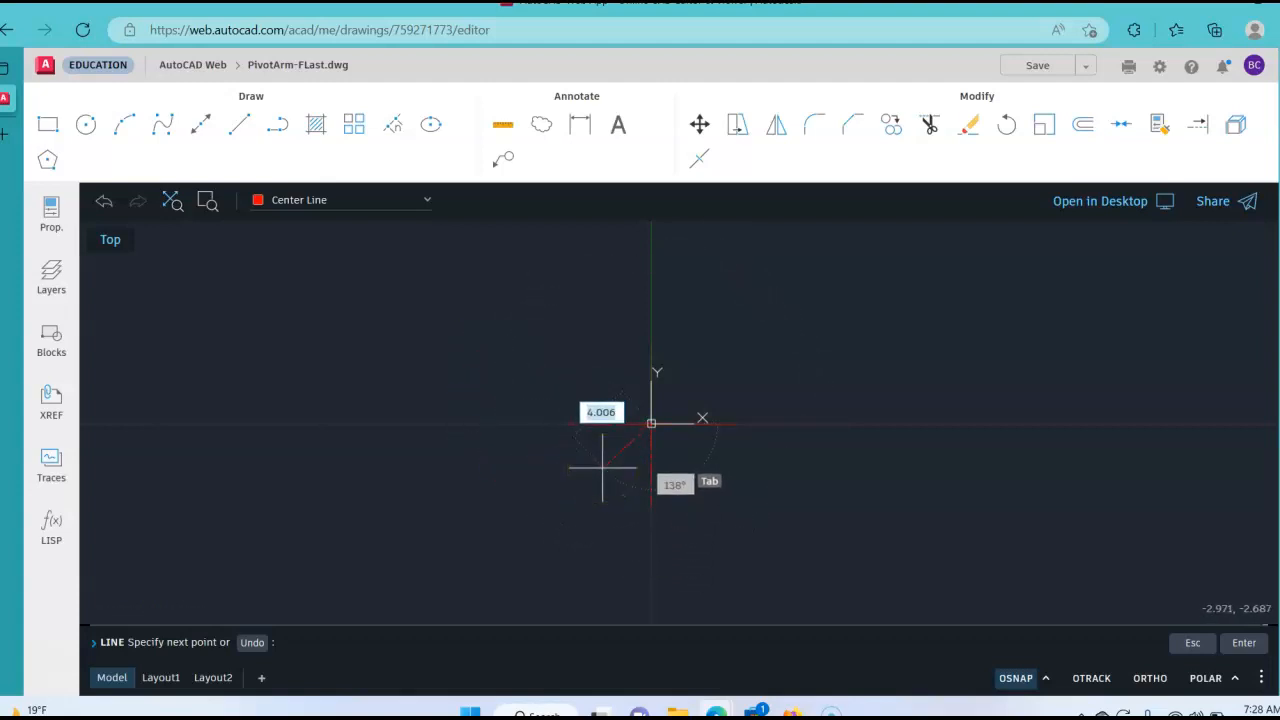
type("6.5")
key("Tab")
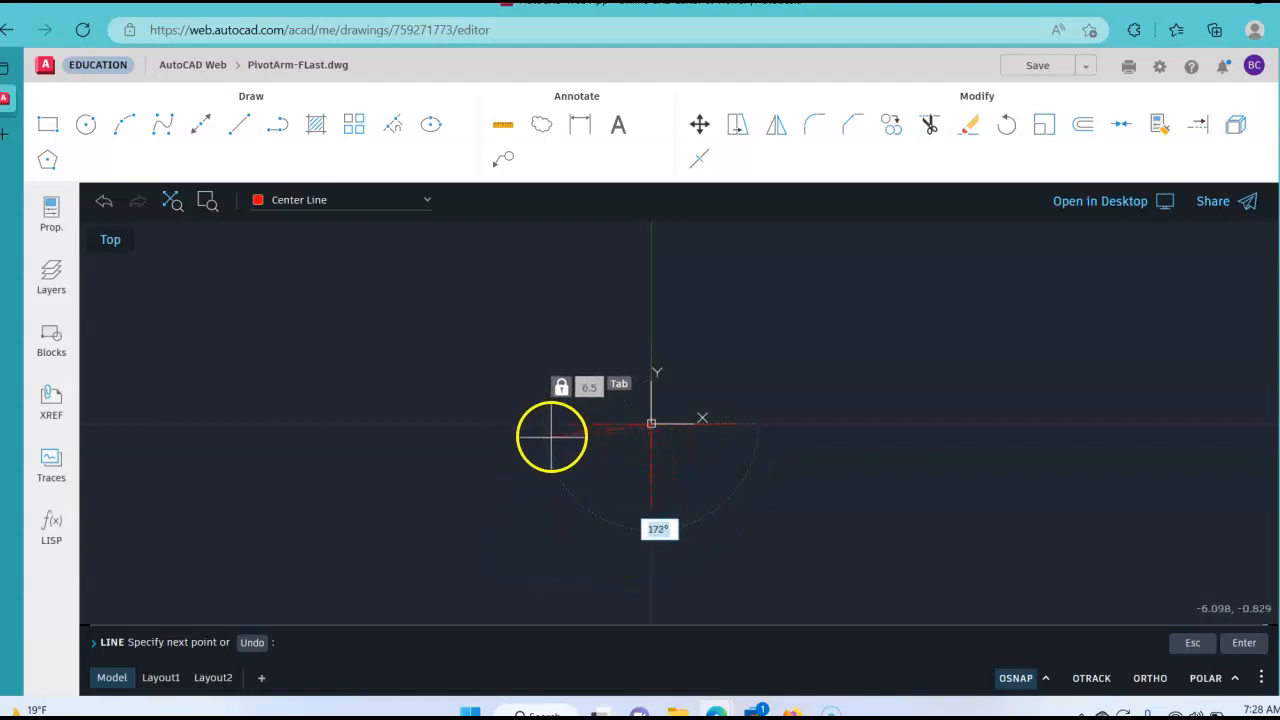
type("135")
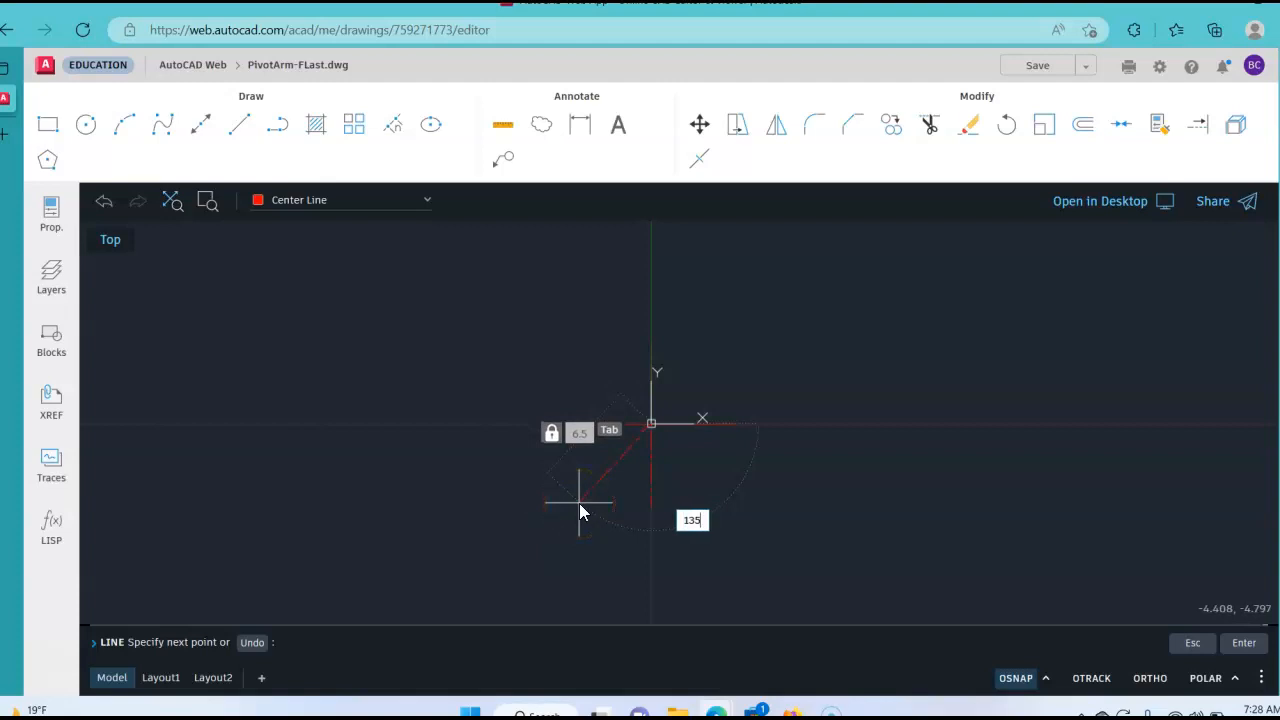
key("Return")
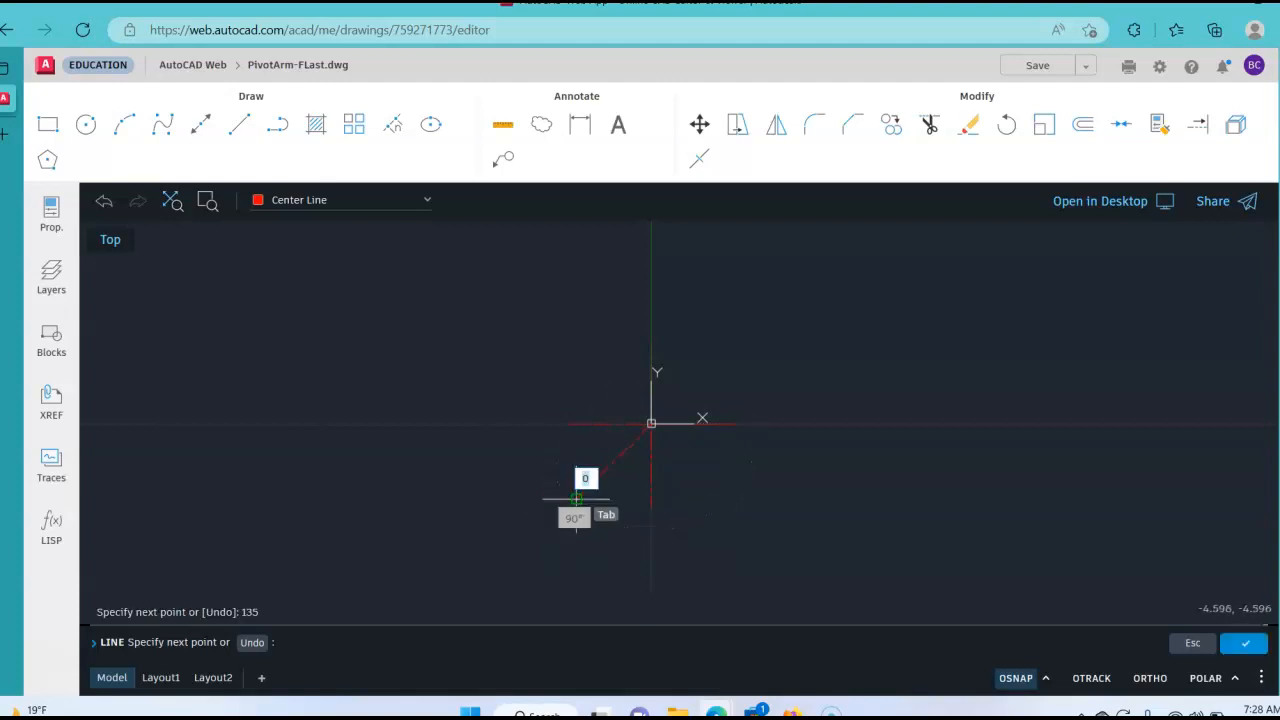
right_click(766, 505)
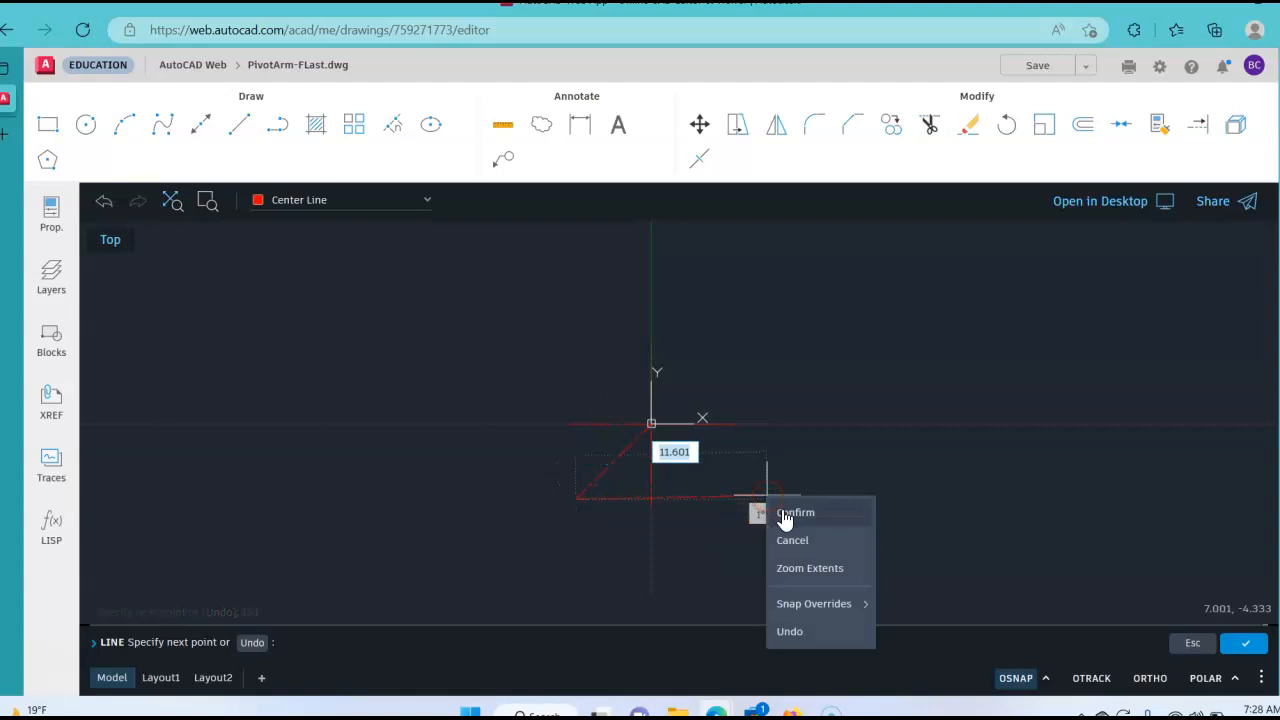
left_click(783, 517)
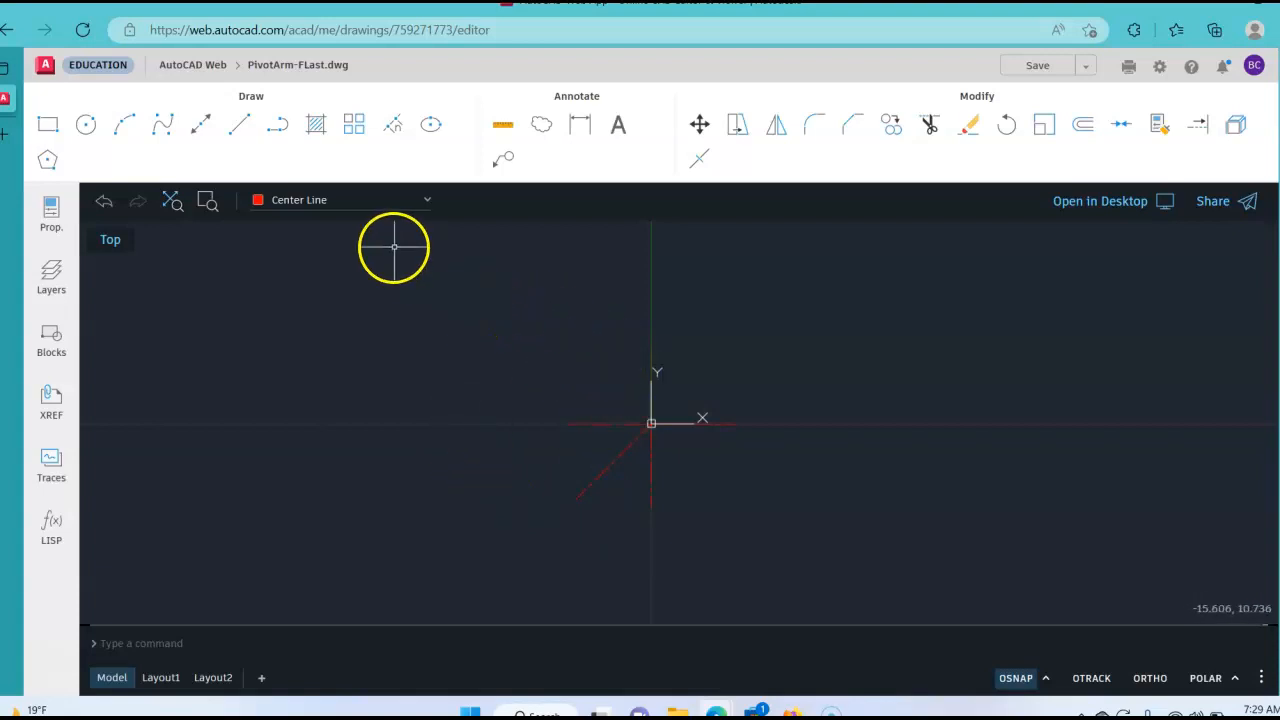
- Make layer 0 current and draw a circle centred at the origin 0,0 with a radius of 1.5
left_click(425, 205)
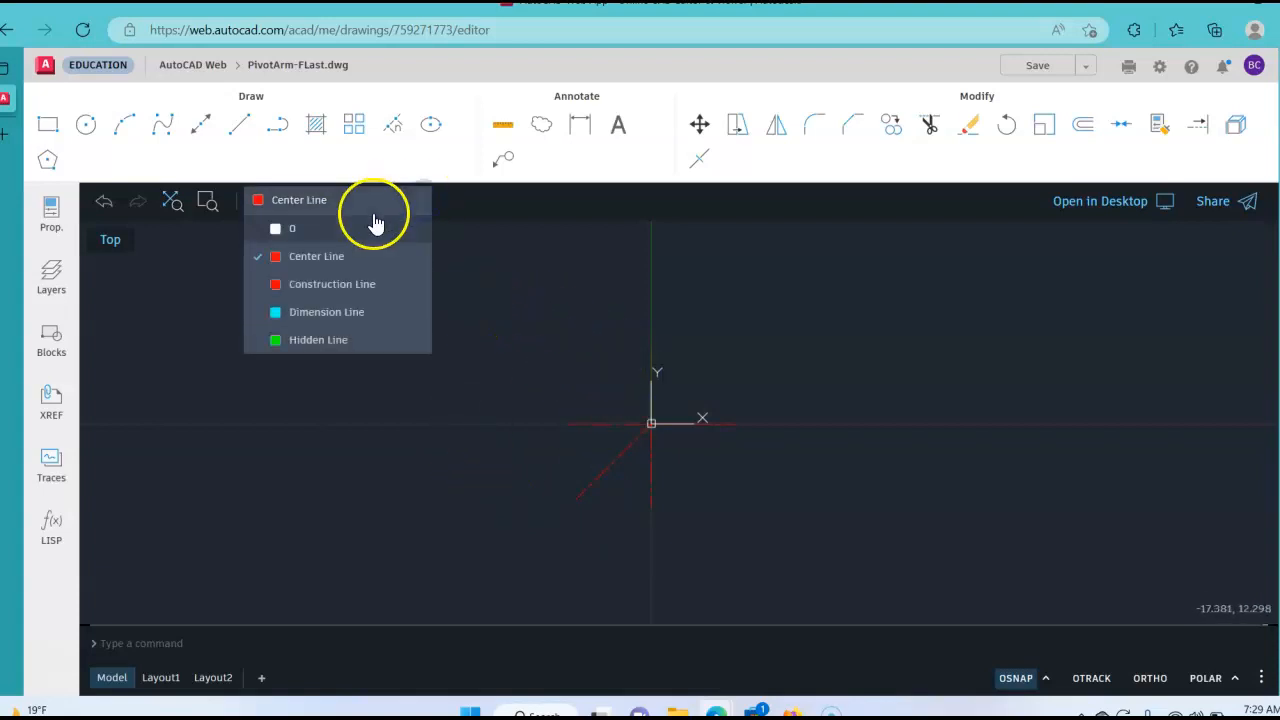
left_click(322, 237)
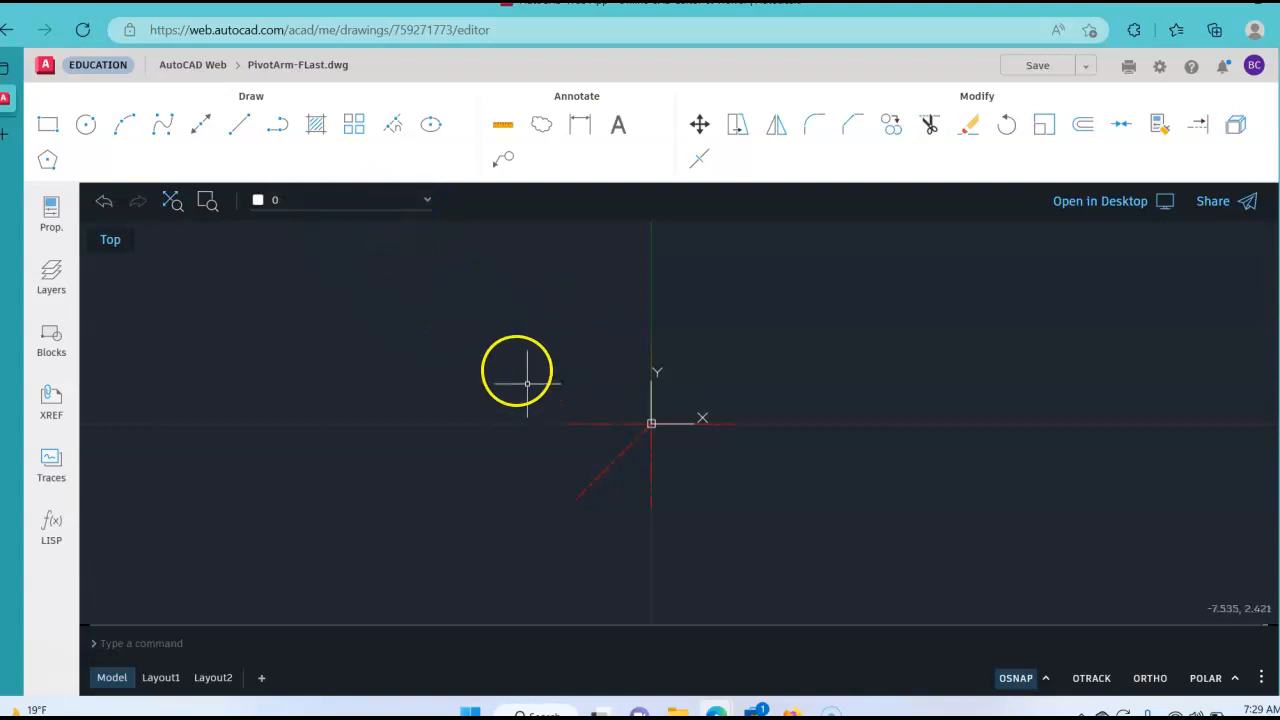
left_click(87, 125)
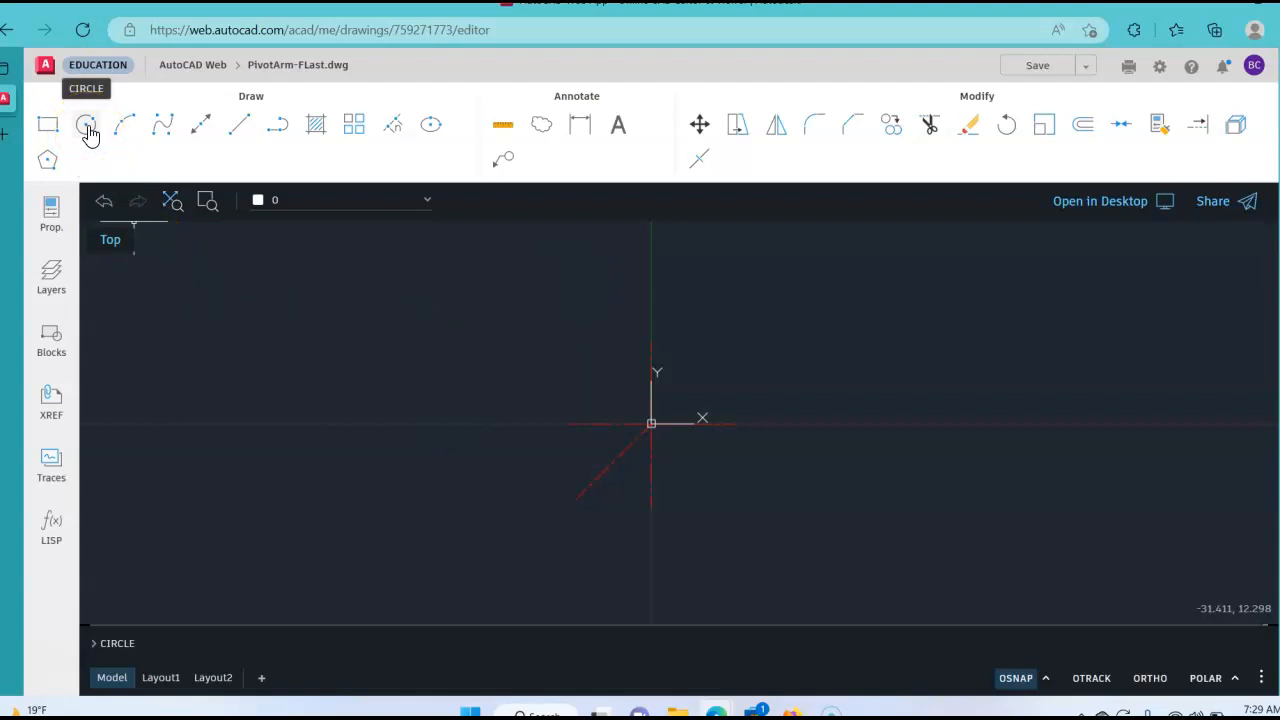
left_click(87, 126)
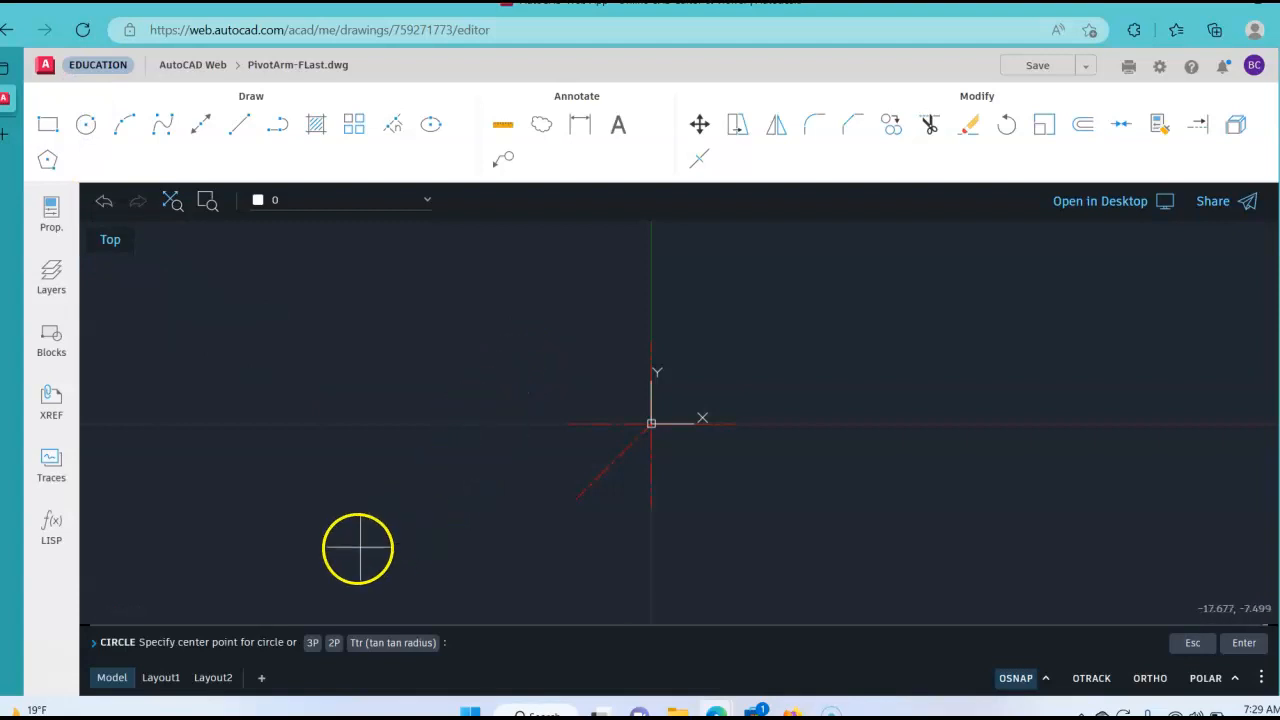
left_click(313, 653)
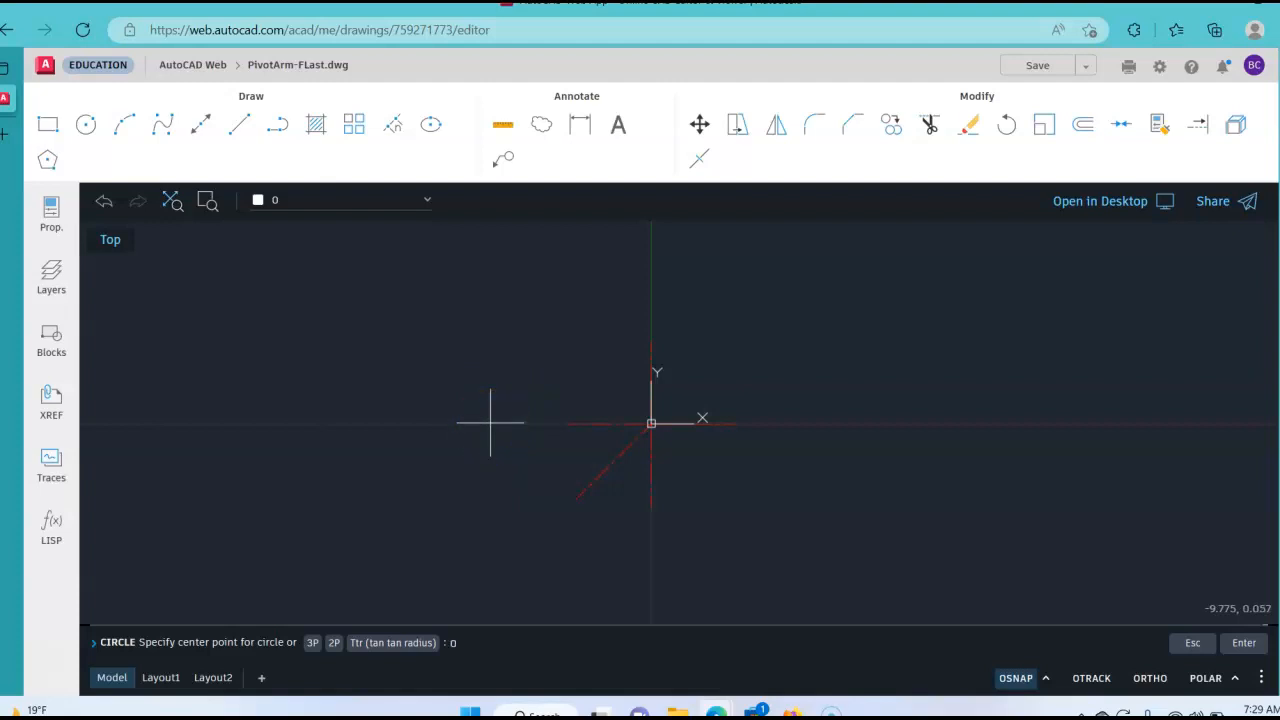
type("0")
key("Return")
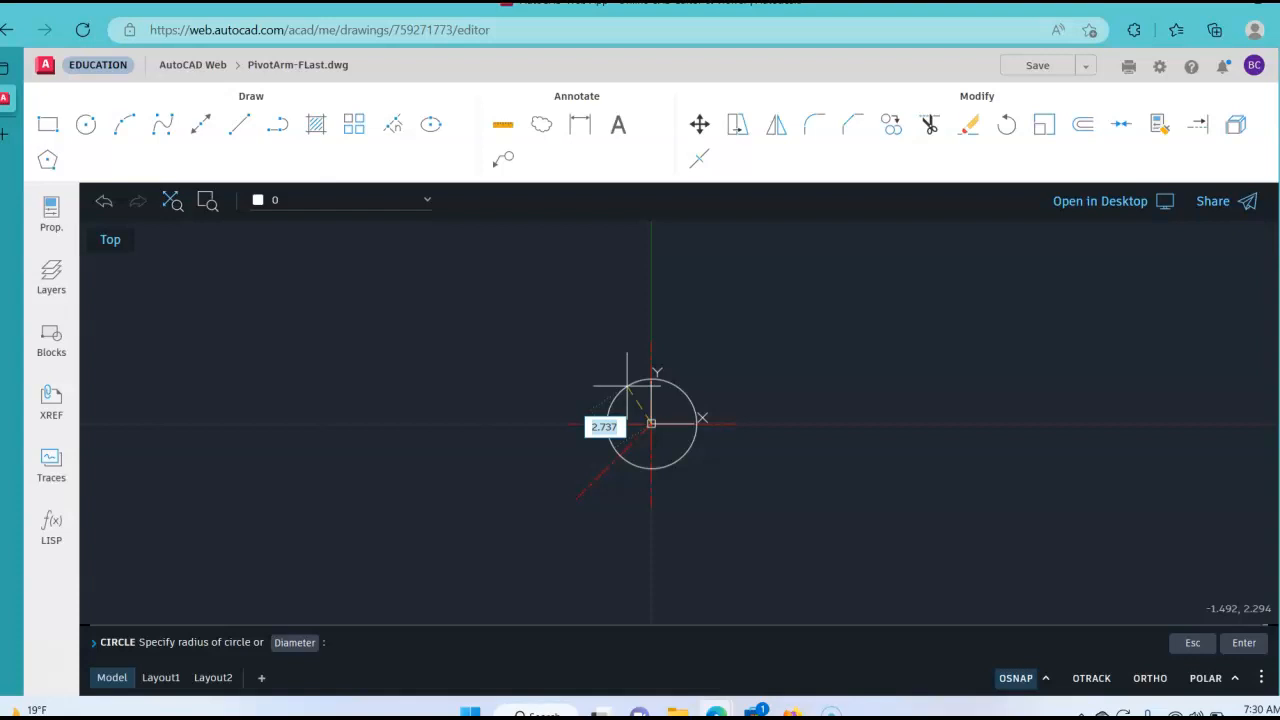
type("1.5")
key("Return")
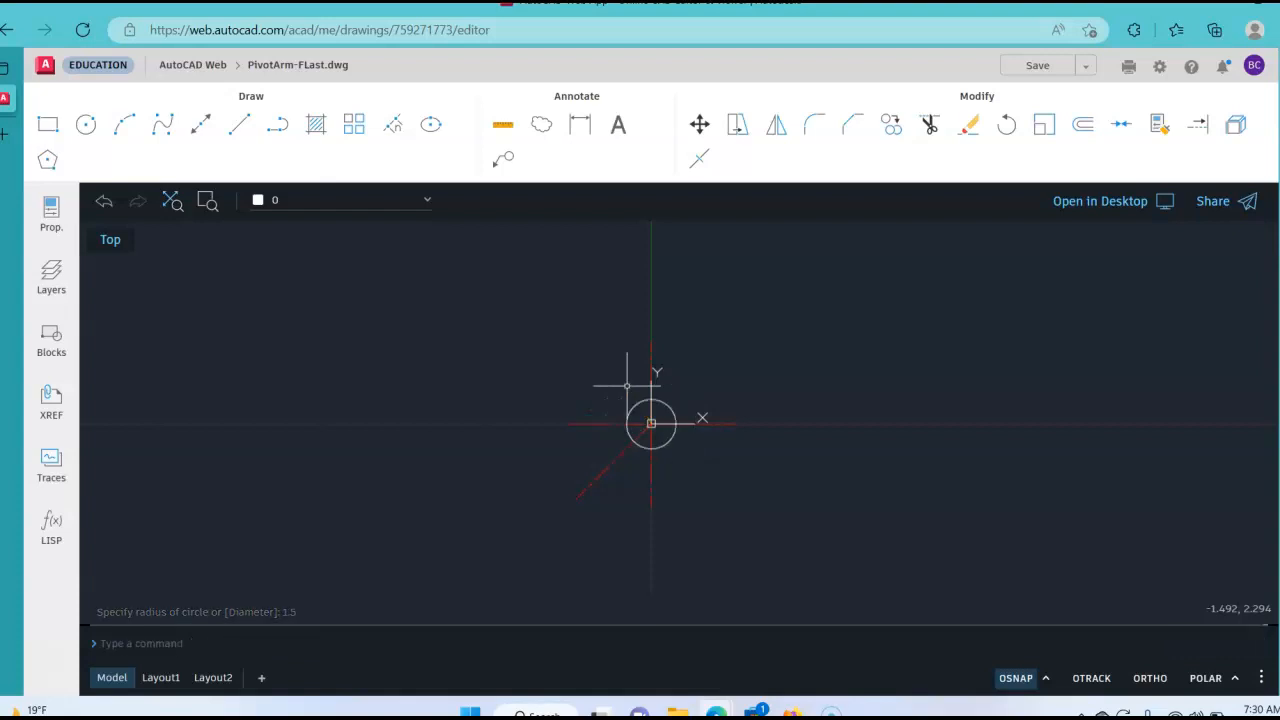
- Draw a circle centred at the origin 0,0 with a radius of 3
right_click(522, 328)
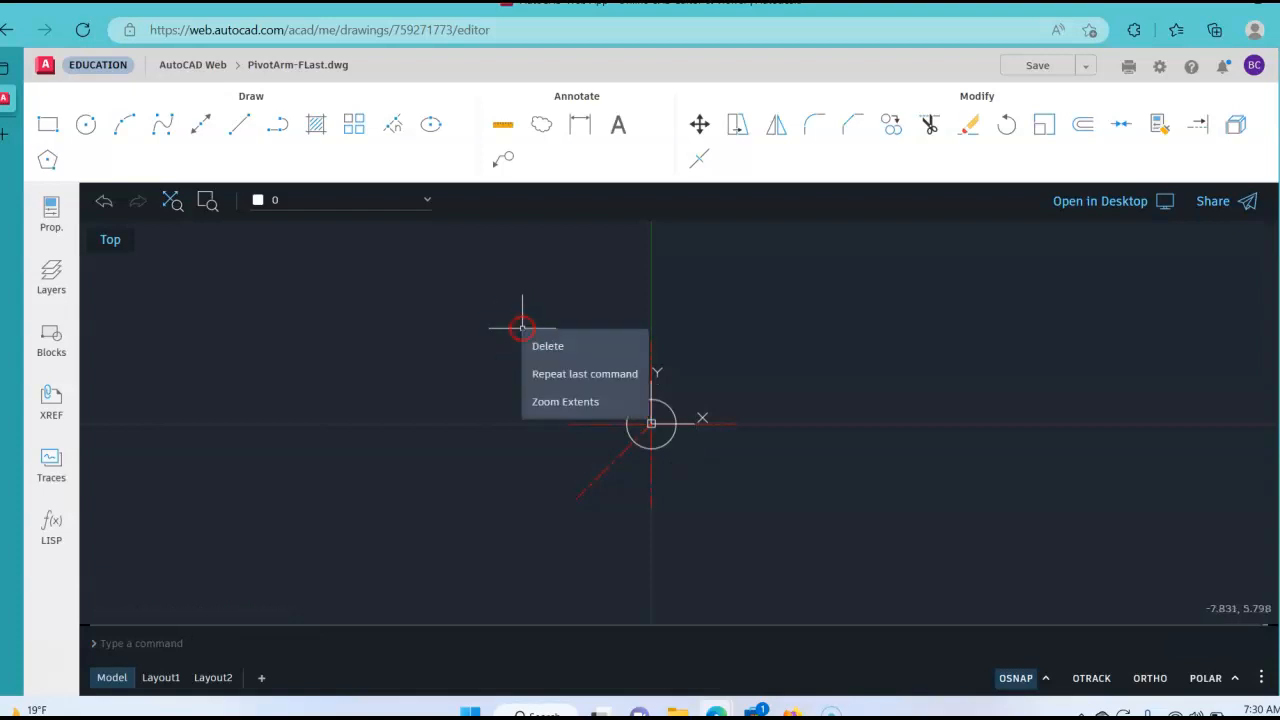
left_click(600, 376)
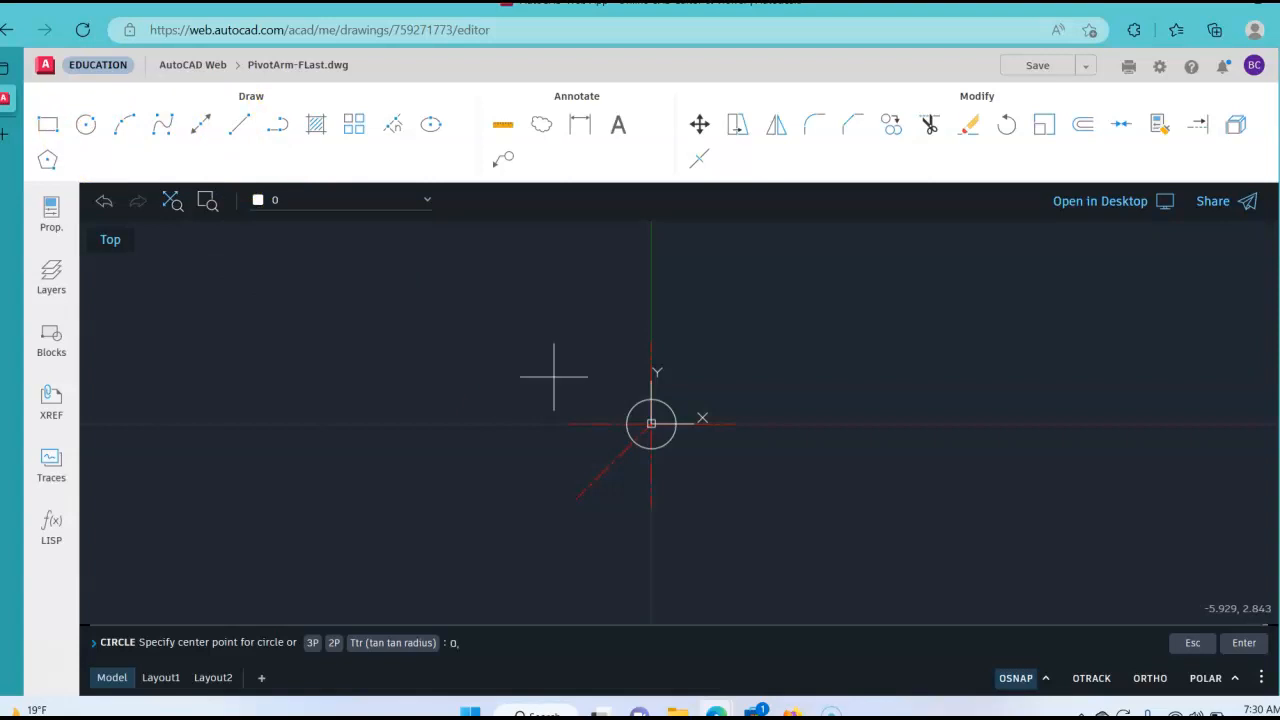
left_click(553, 377)
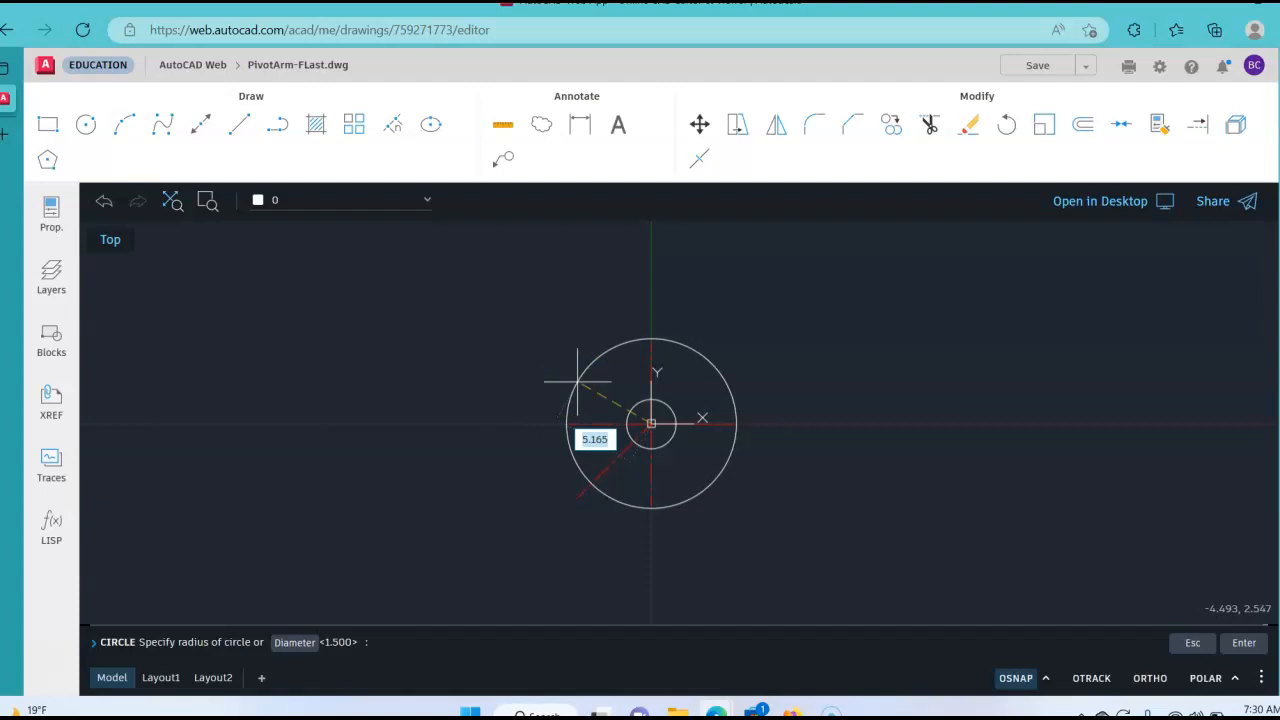
type("3")
key("Return")
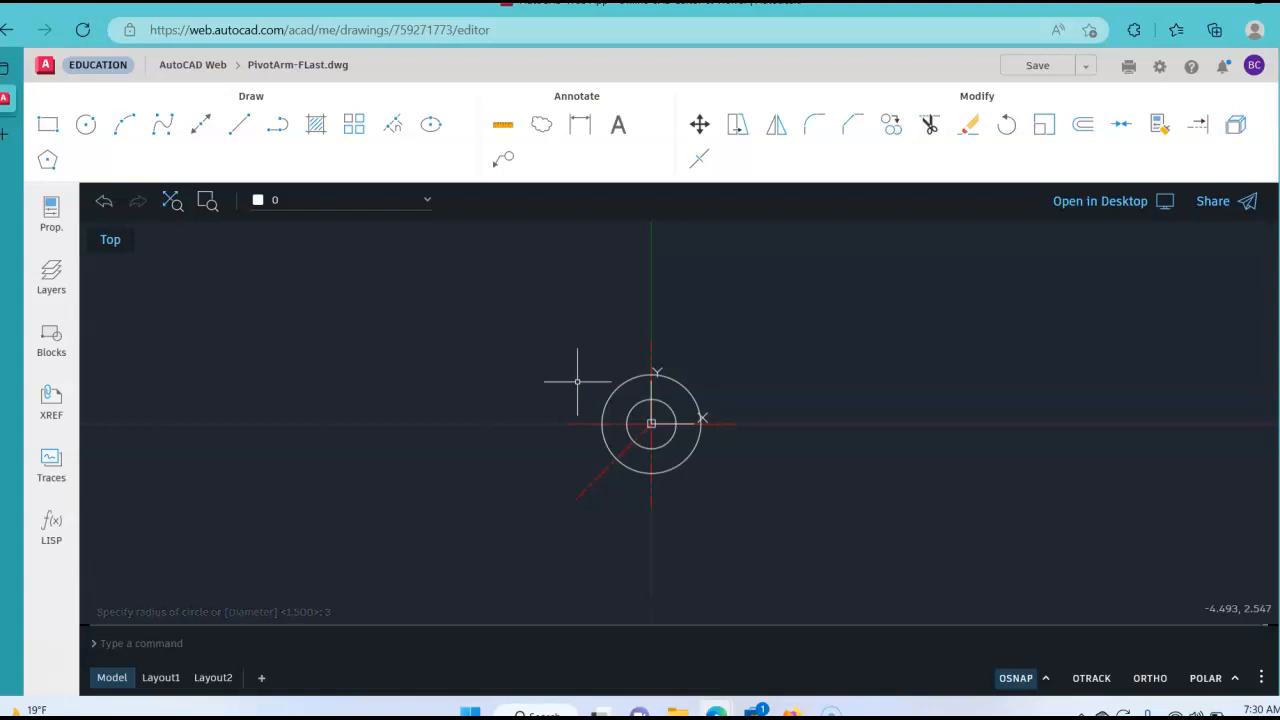
- Draw a circle centred at 6.5,0 with a radius of 1.5
left_click(87, 130)
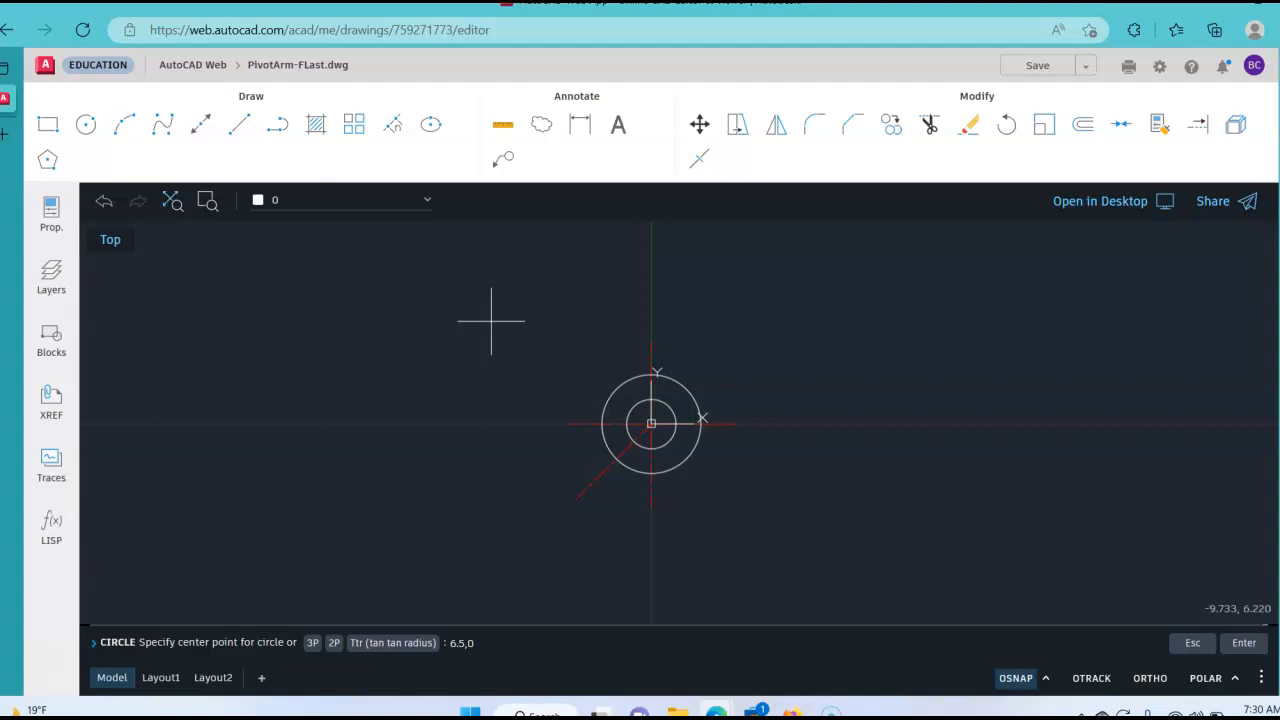
key("Return")
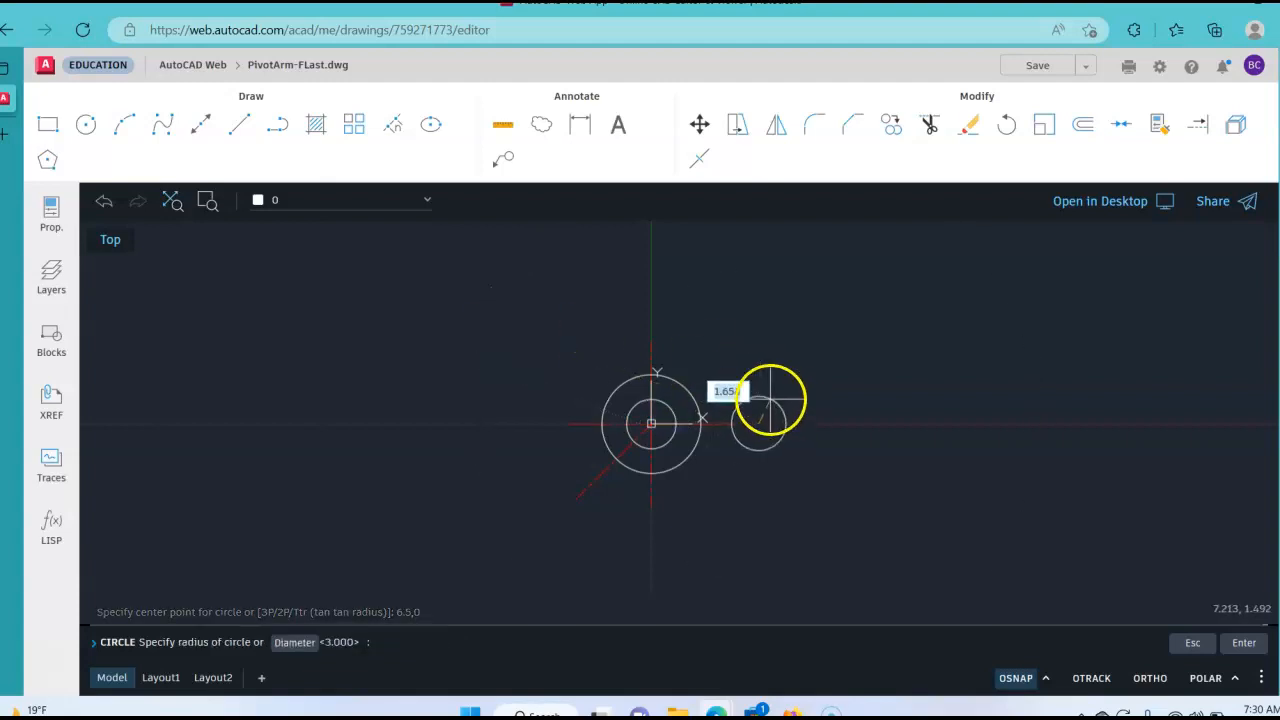
type("1")
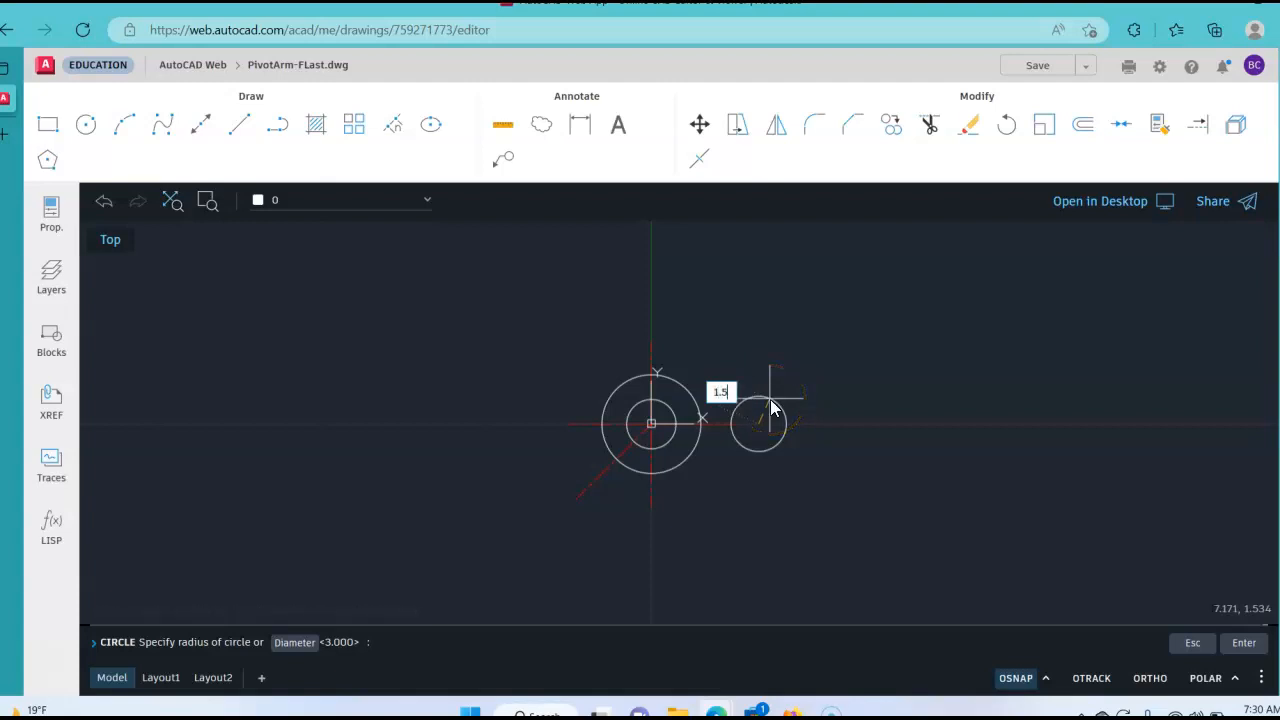
key("Return")
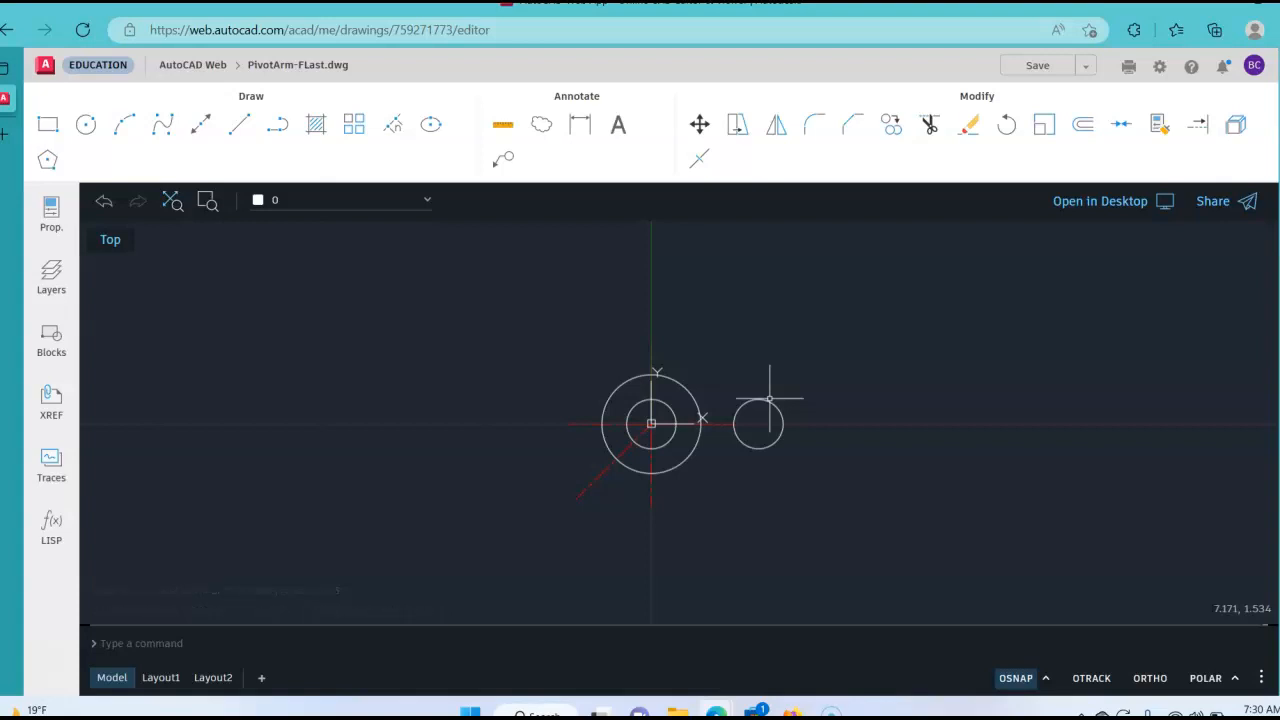
- Draw a concentric circle with a radius of 2.5 around the circle centred at 6.5,0
right_click(781, 374)
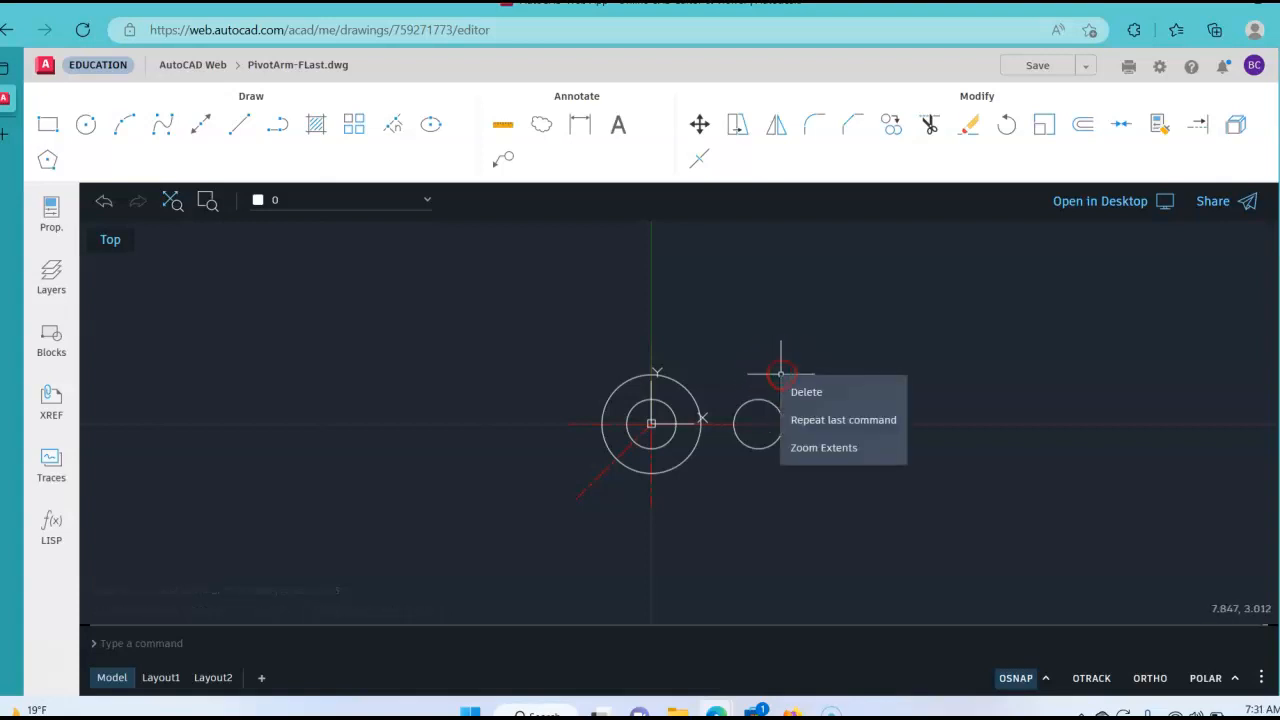
left_click(810, 419)
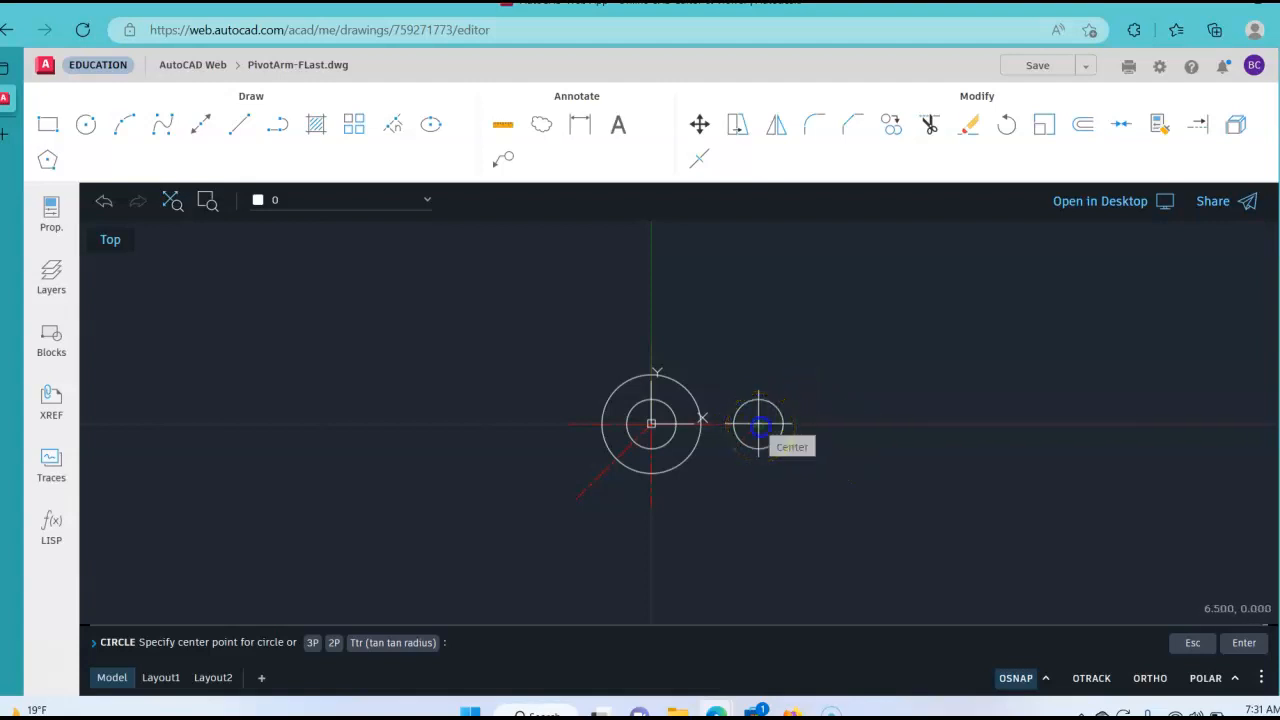
left_click(759, 424)
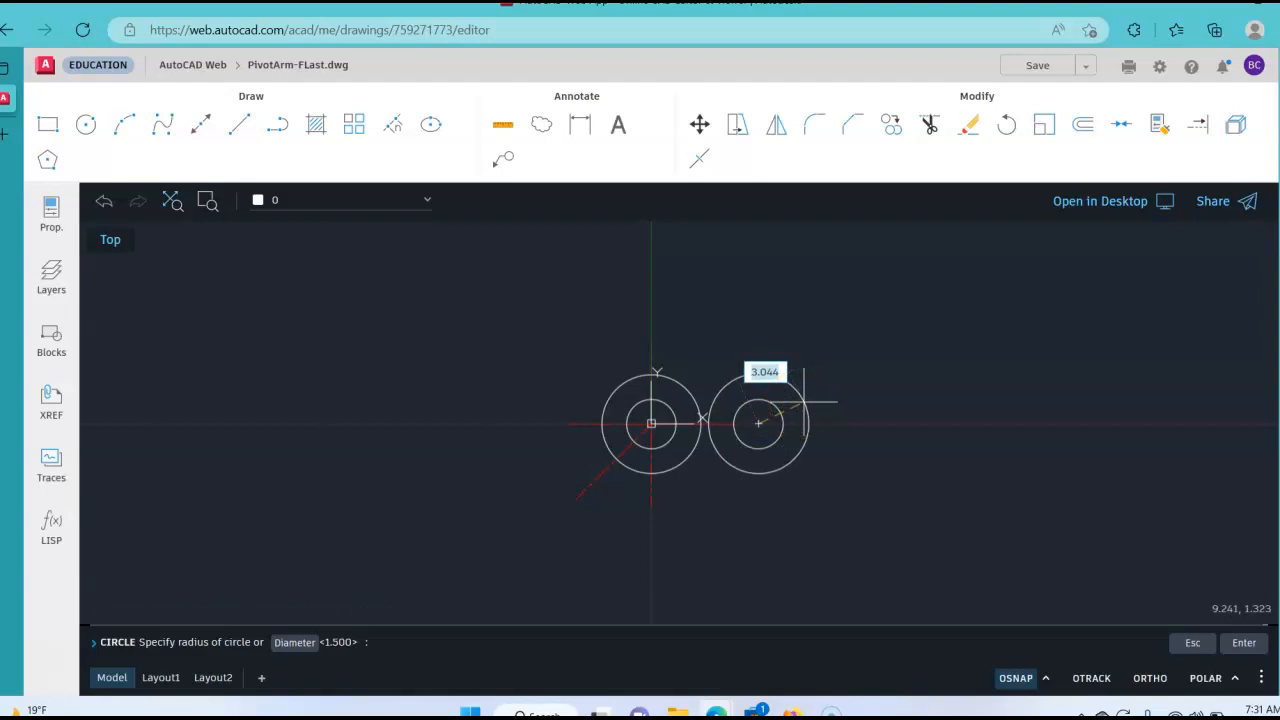
type("2.5")
key("Return")
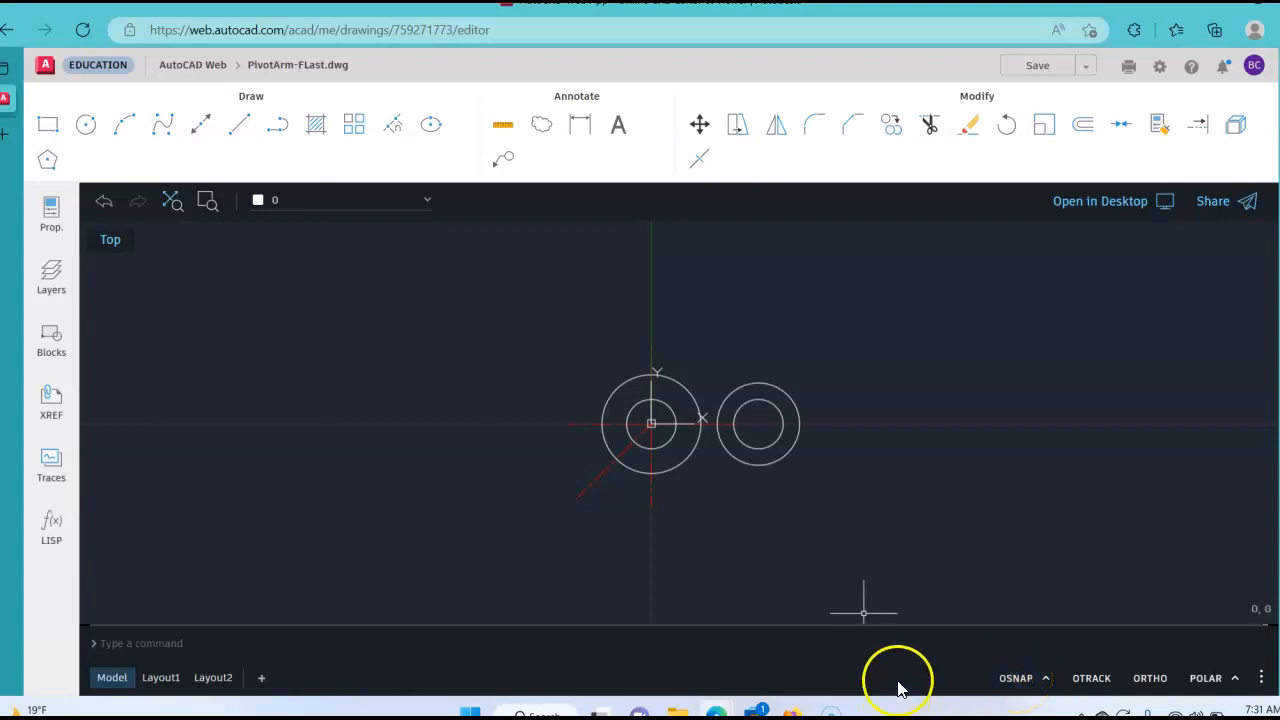
- With object snap turned on, draw a circle of radius 1.5 centred on the lower endpoint of the diagonal center line
left_click(86, 124)
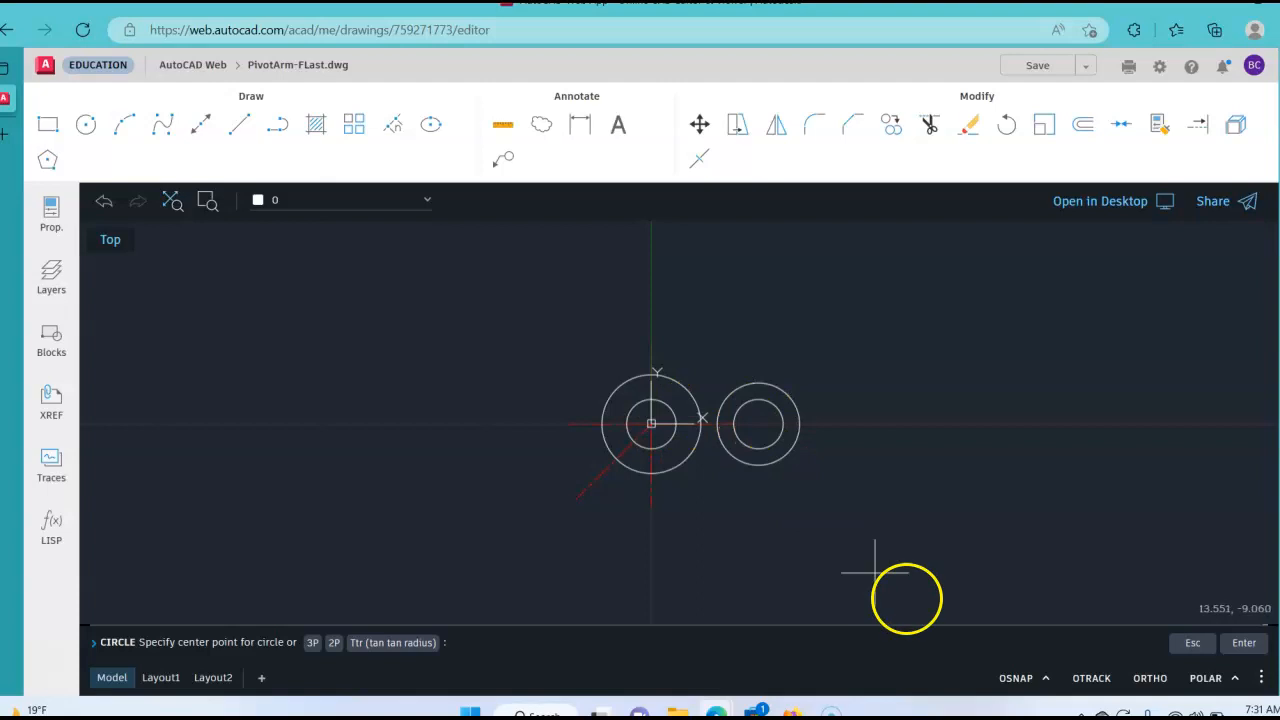
left_click(1010, 680)
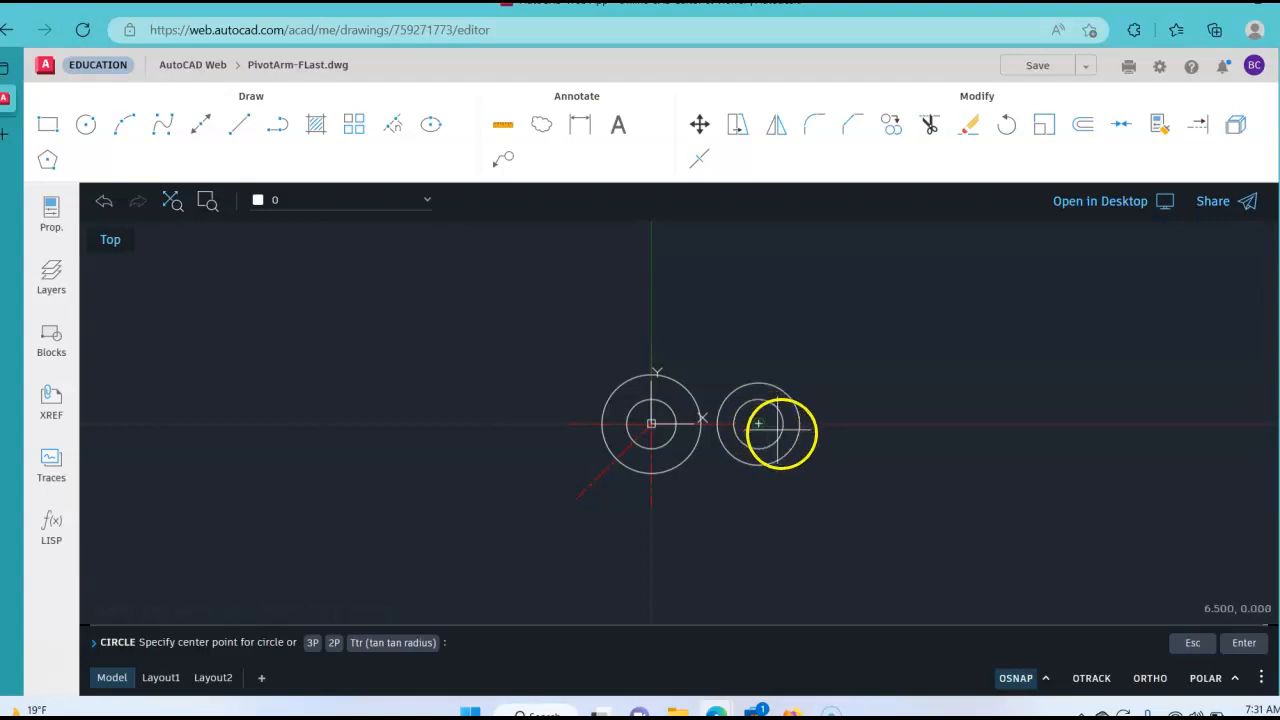
left_click(1048, 682)
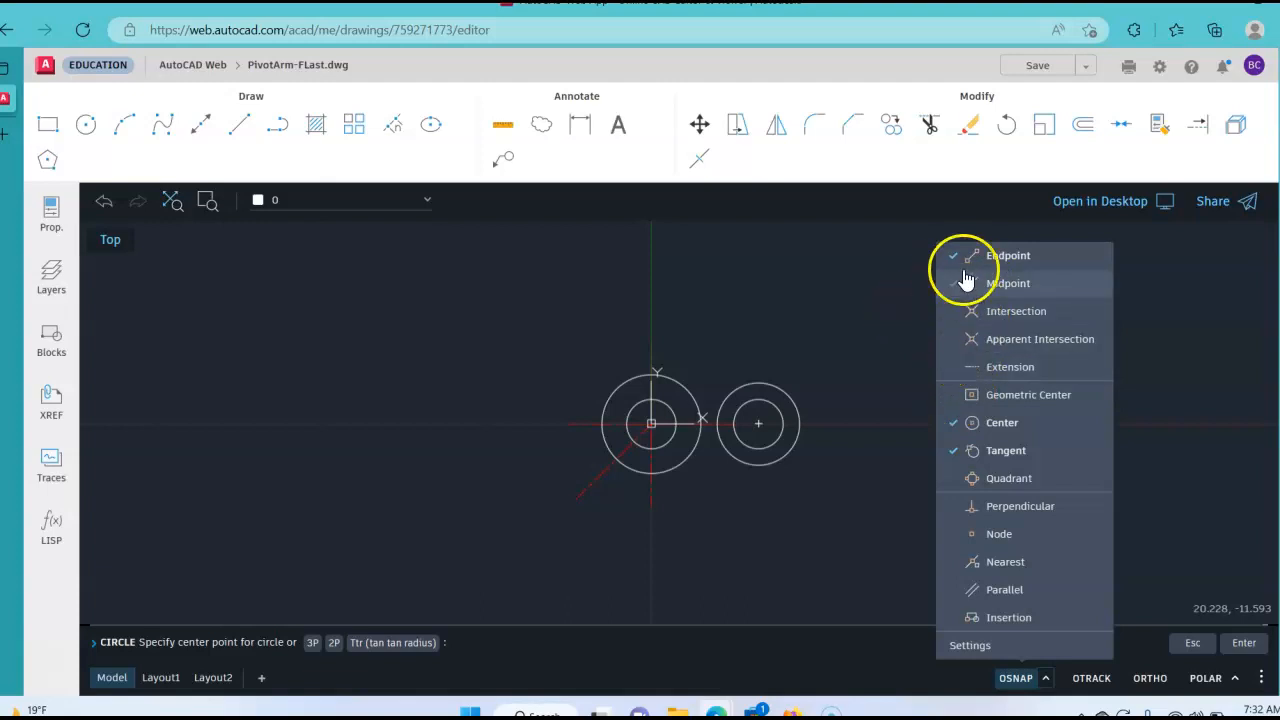
left_click(808, 383)
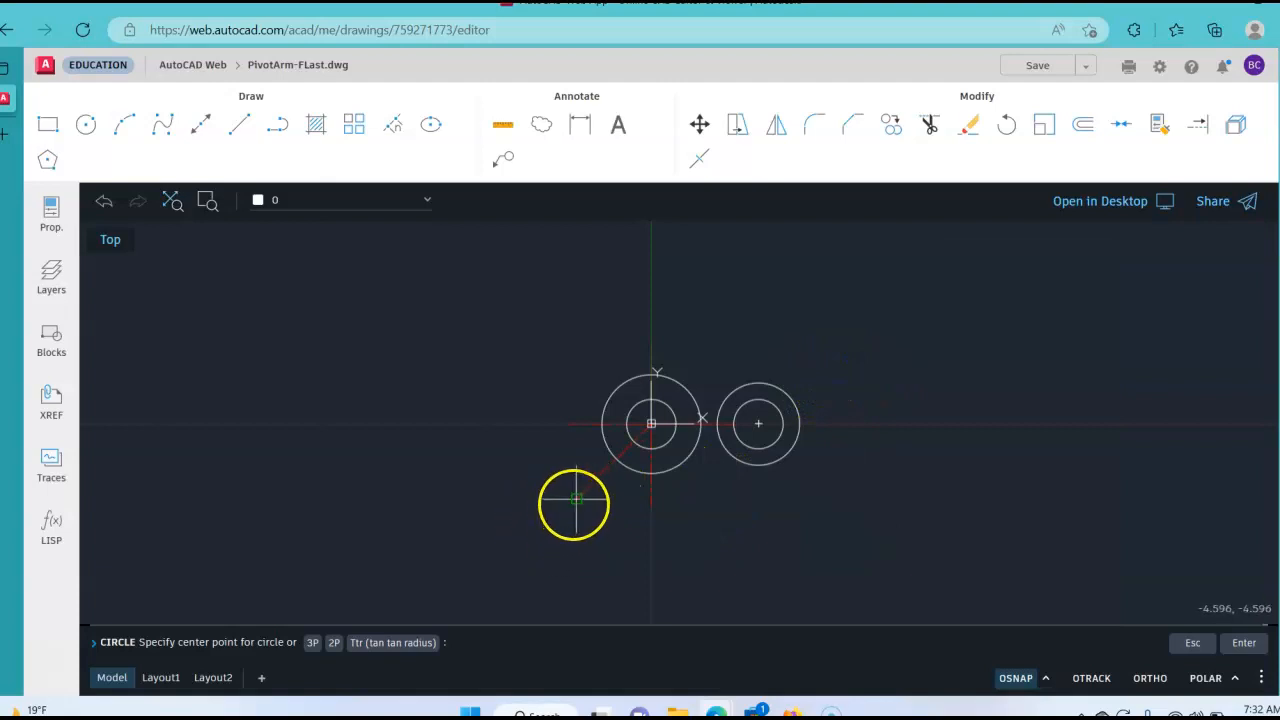
left_click(575, 503)
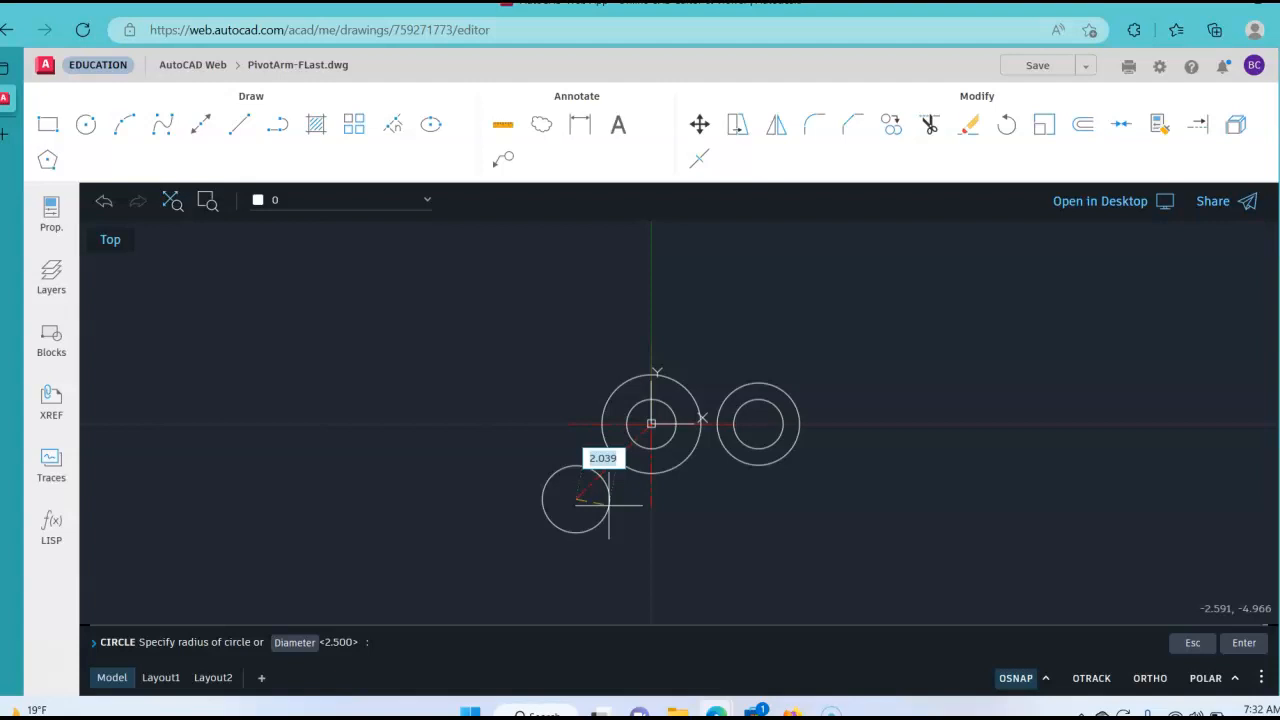
type("1.5")
key("Return")
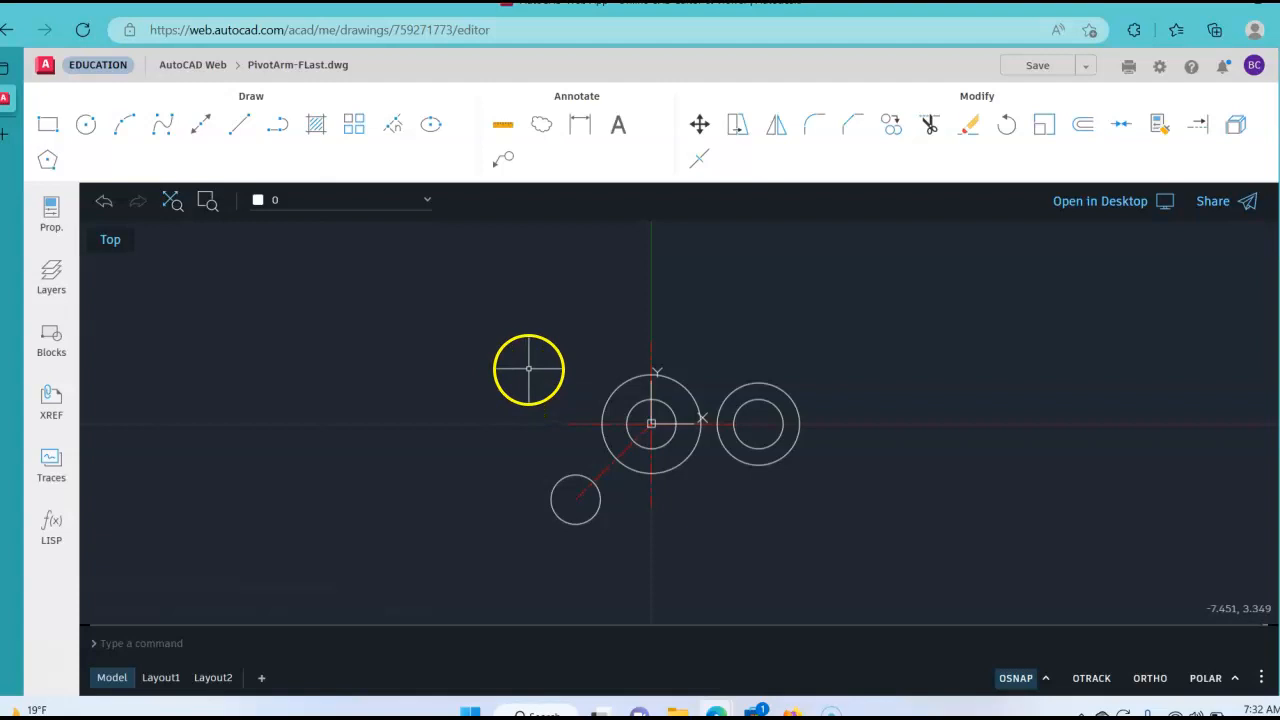
- Draw a concentric circle with a radius of 2.5 around the small circle at the diagonal center line's lower end
right_click(527, 371)
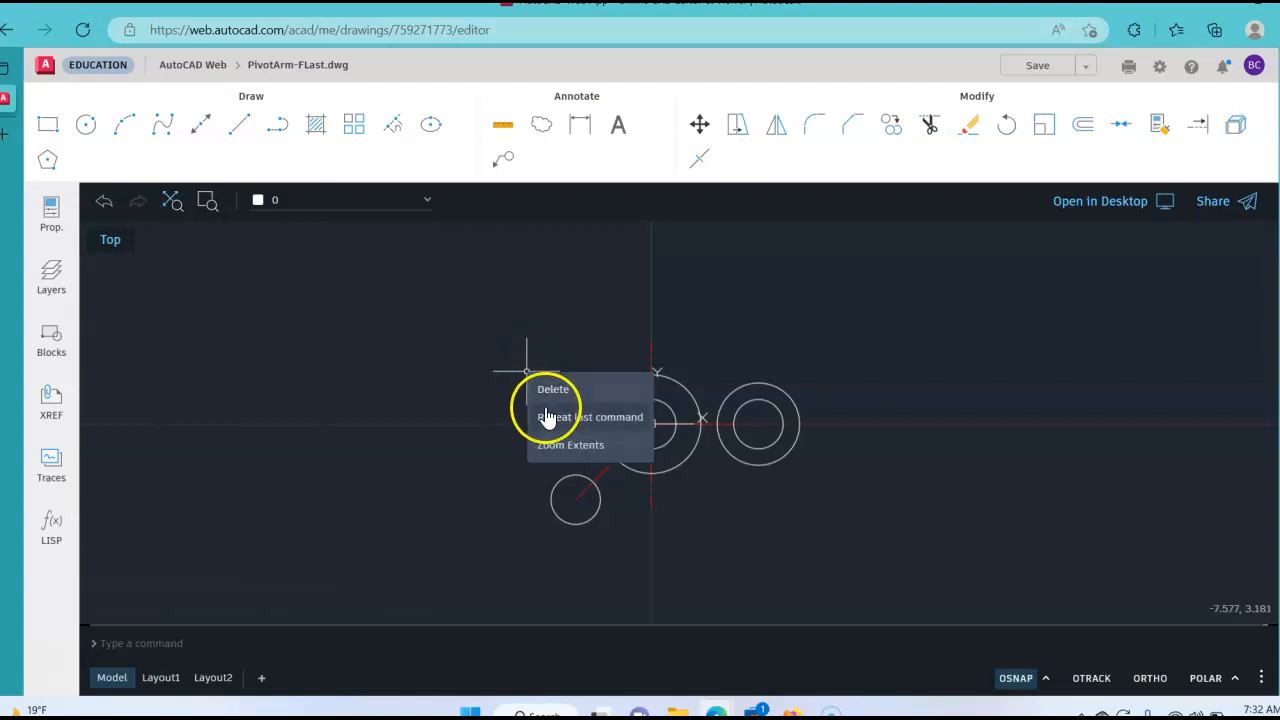
left_click(548, 417)
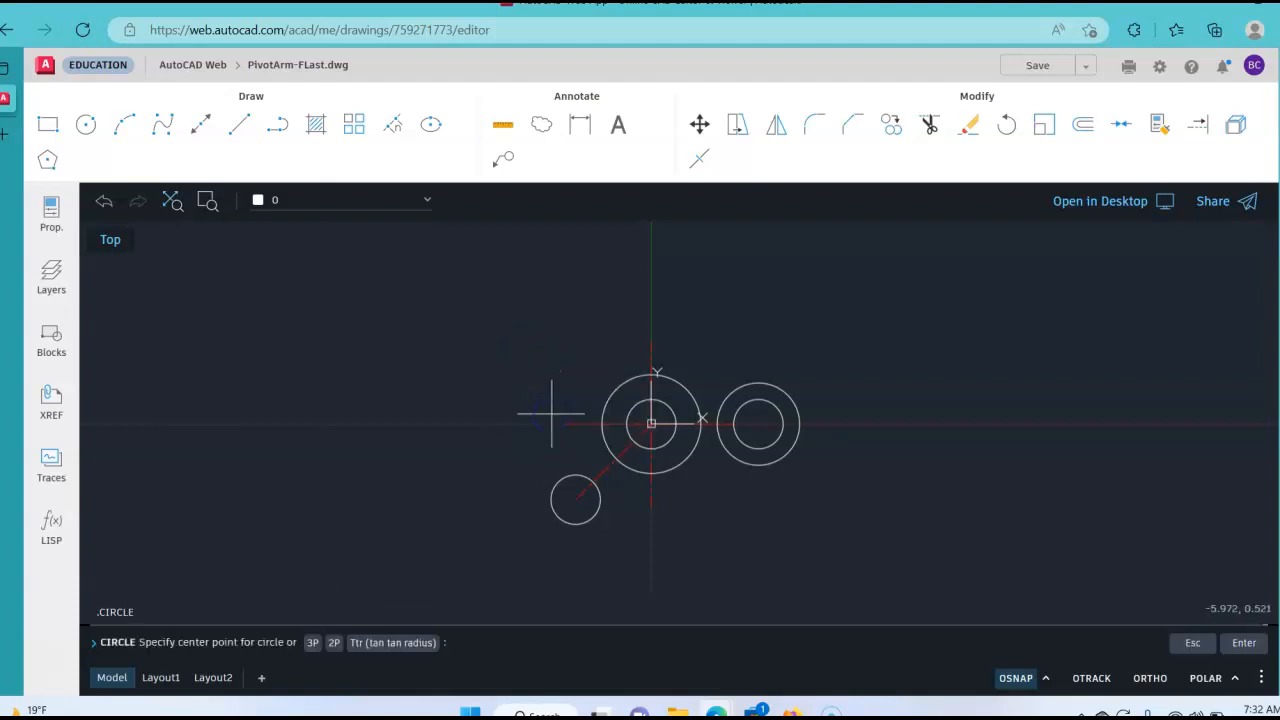
left_click(576, 498)
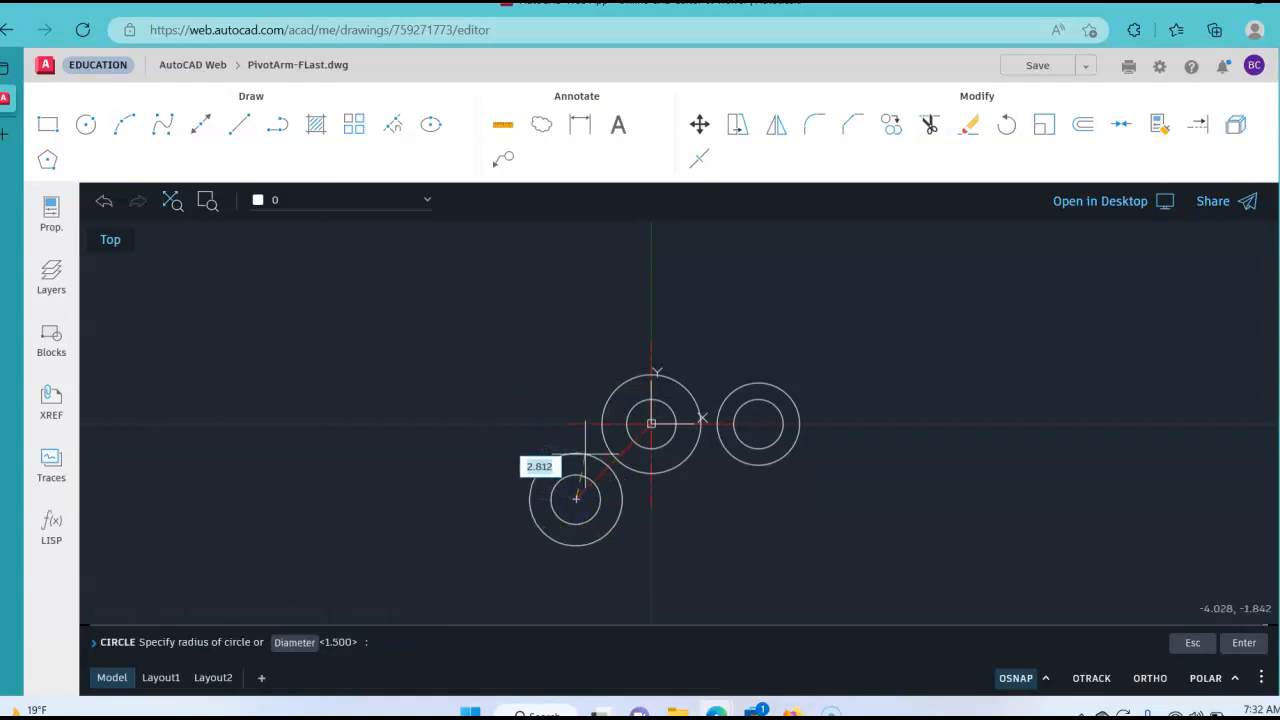
type("2.5")
key("Return")
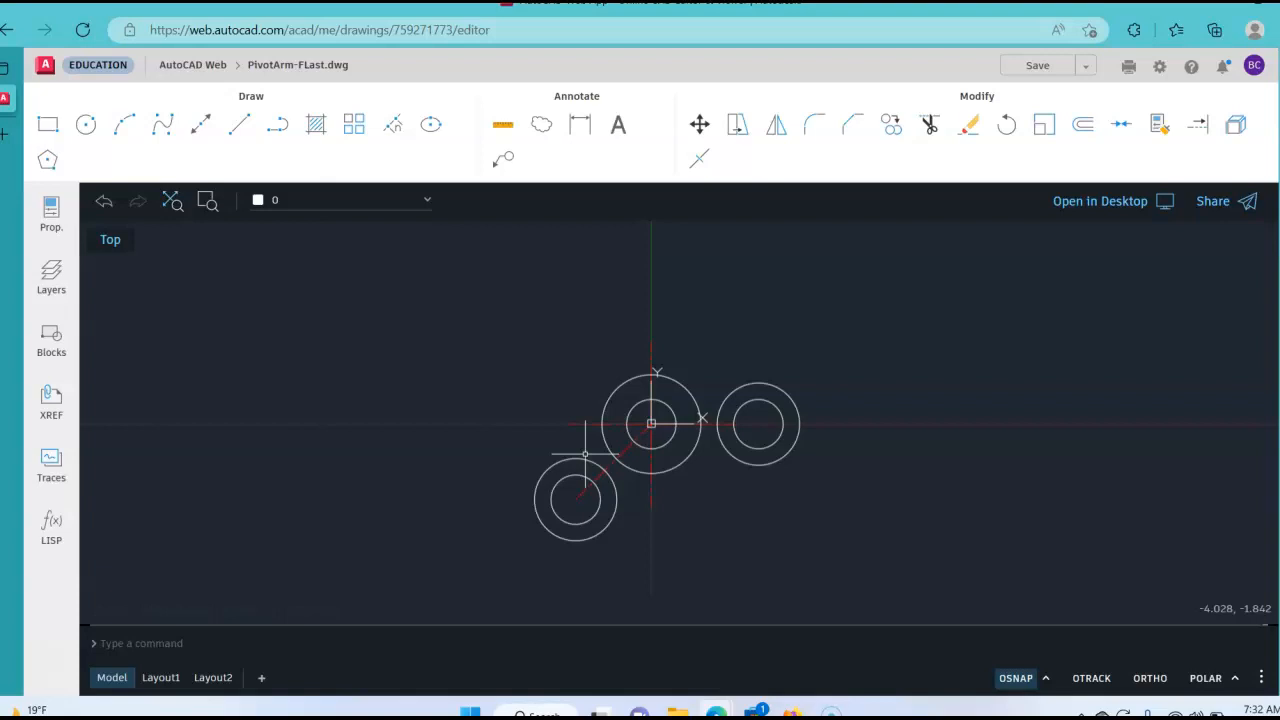
left_click(757, 546)
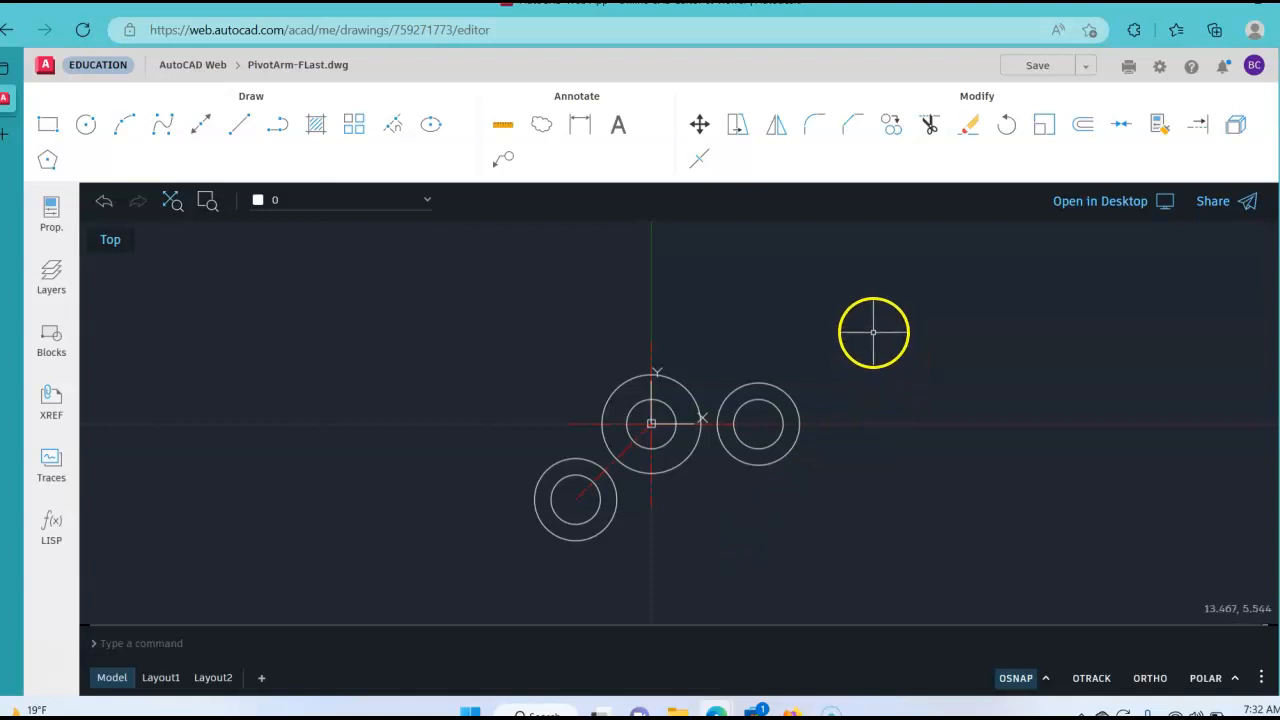
left_click(239, 125)
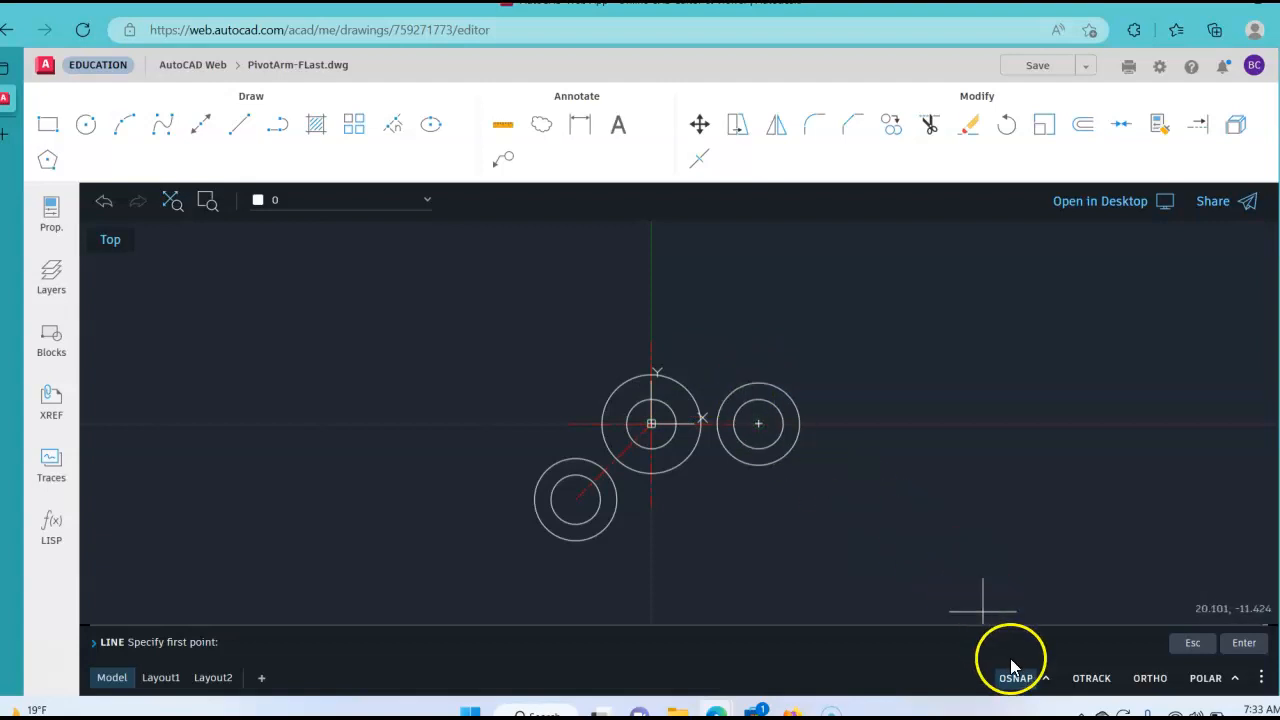
left_click(1046, 678)
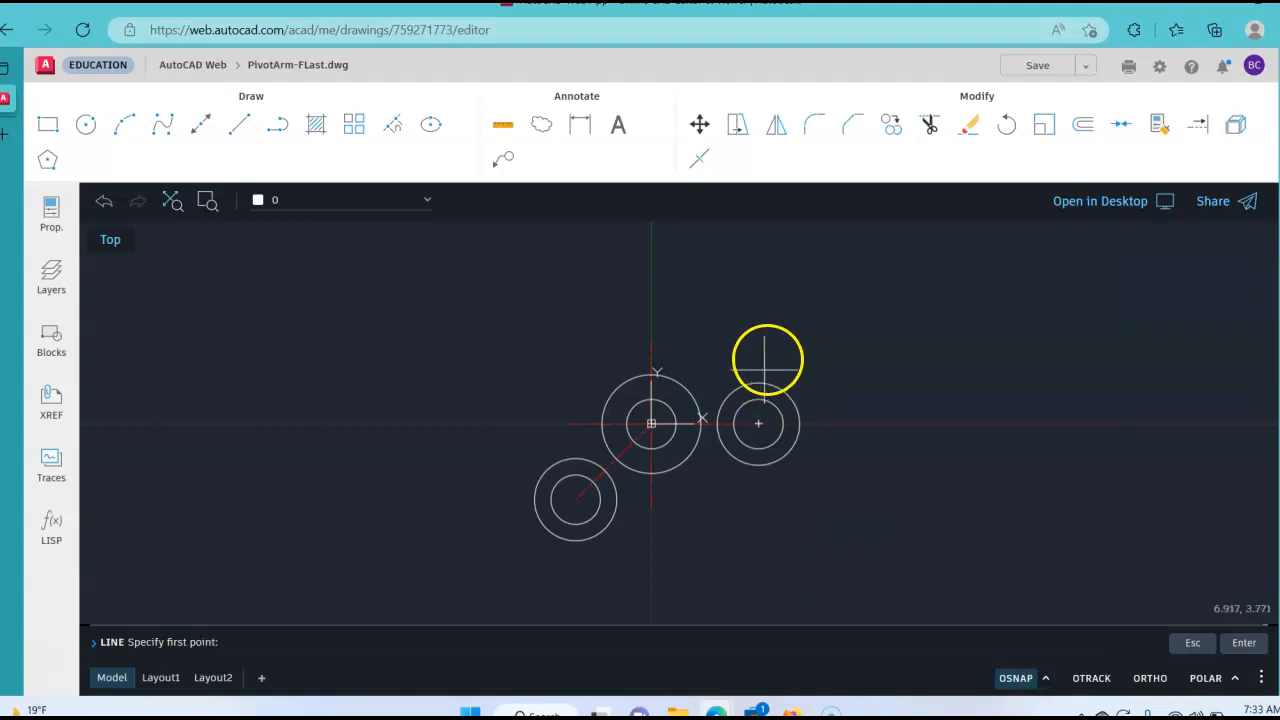
left_click(758, 382)
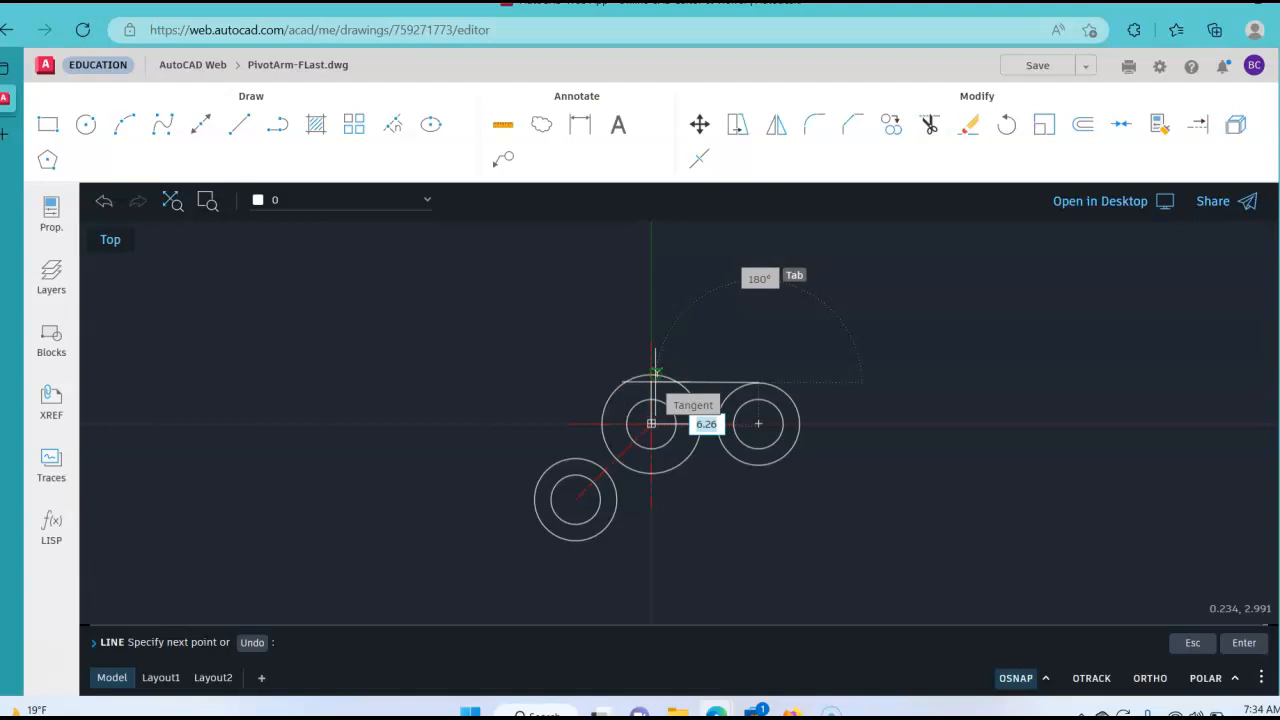
key("Tab")
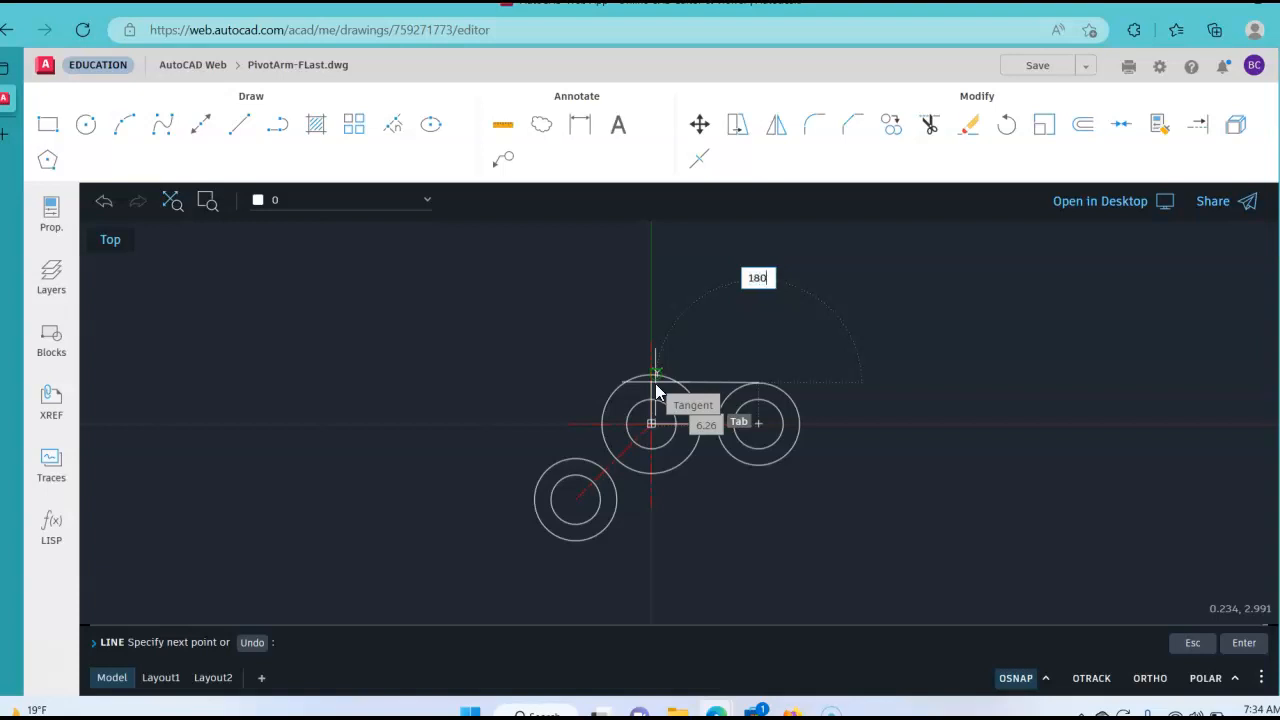
key("Escape")
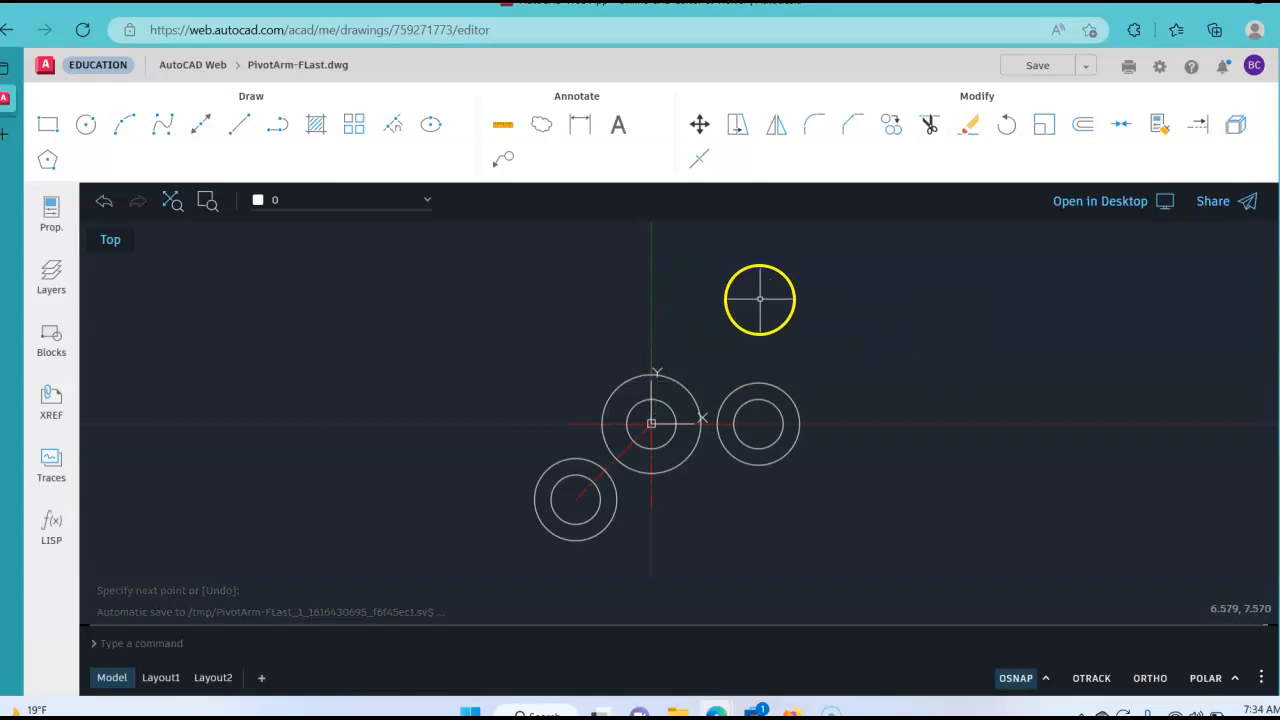
- Draw a line about 5.9 long at 180 degrees from the top of the 2.5-radius circle at 6.5,0 into the central outer circle
left_click(239, 124)
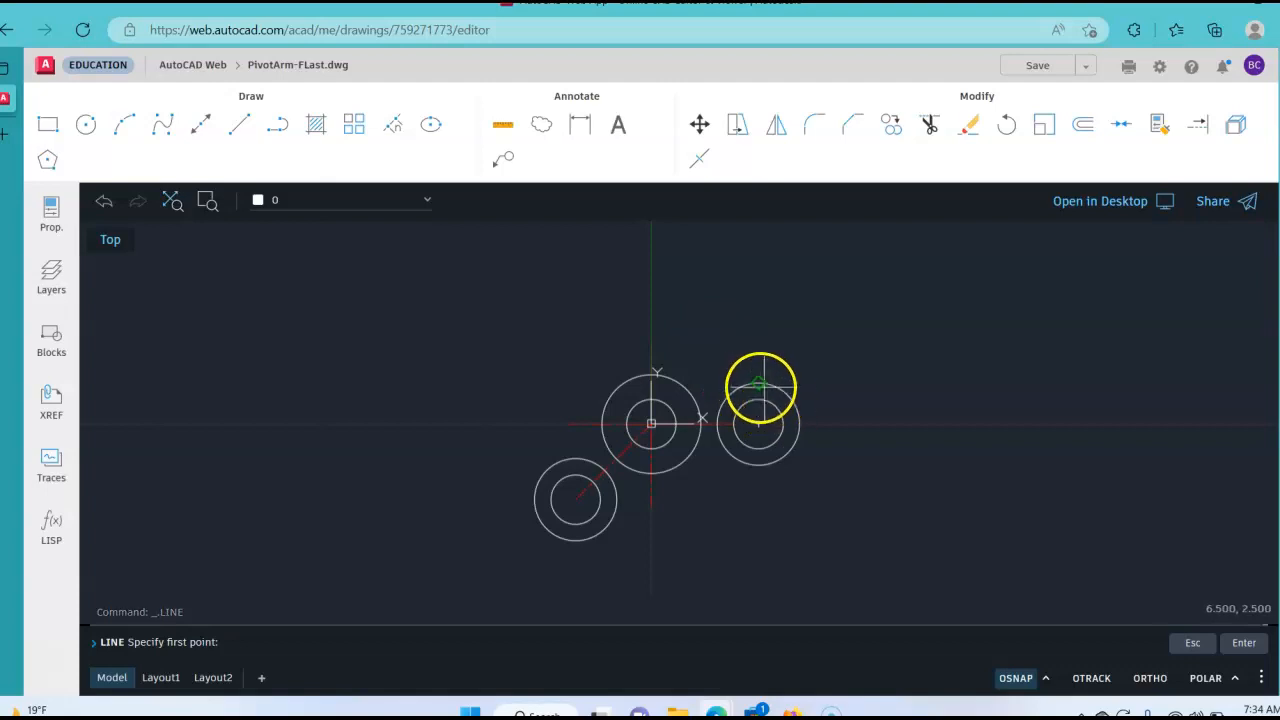
left_click(758, 384)
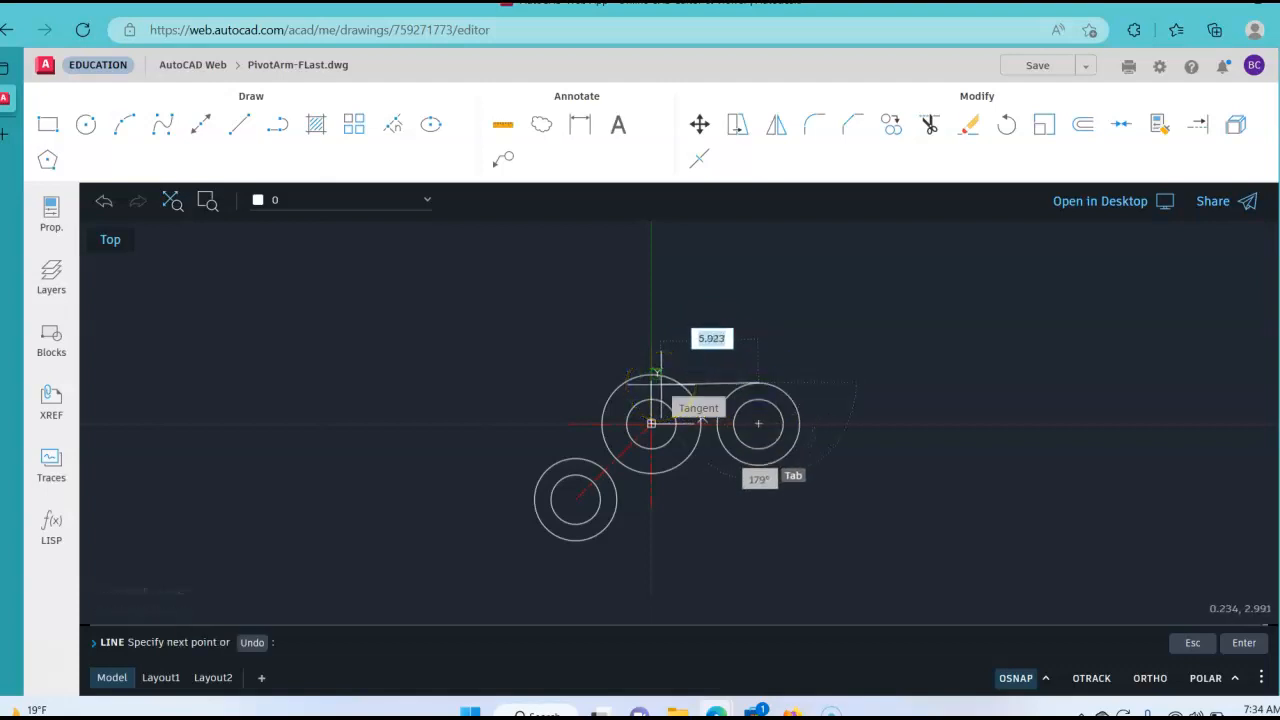
key("Tab")
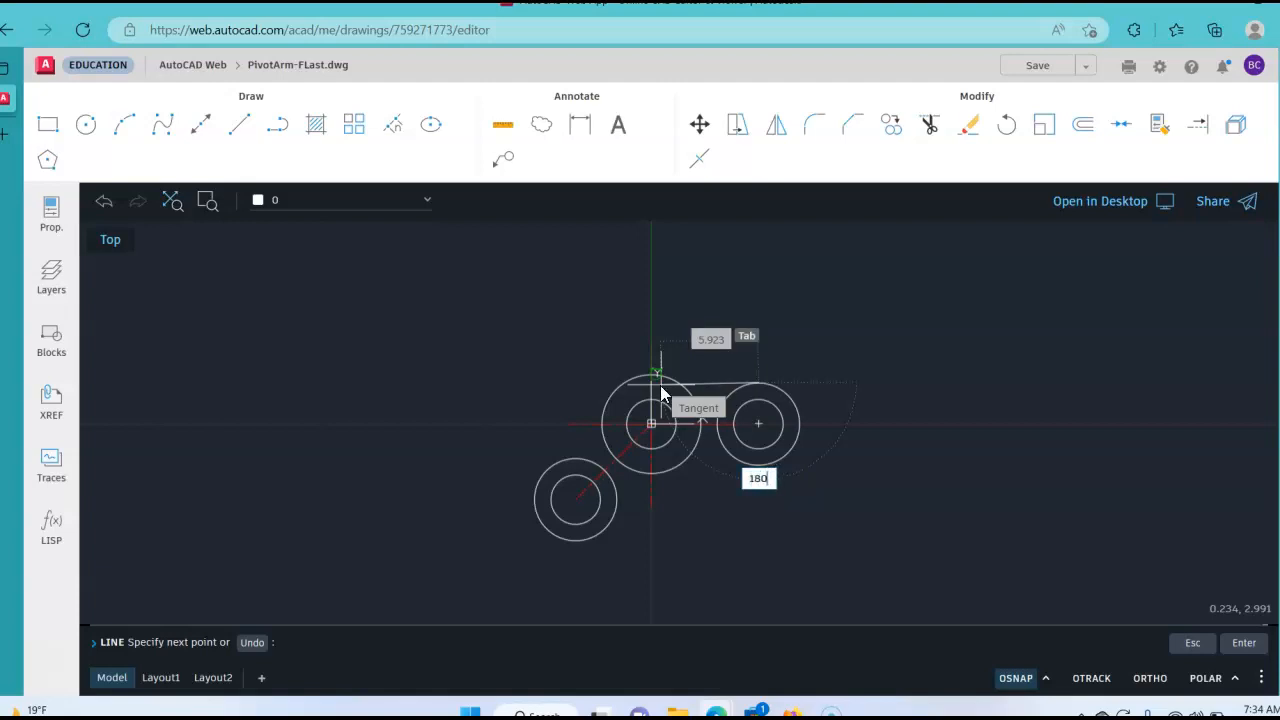
key("Tab")
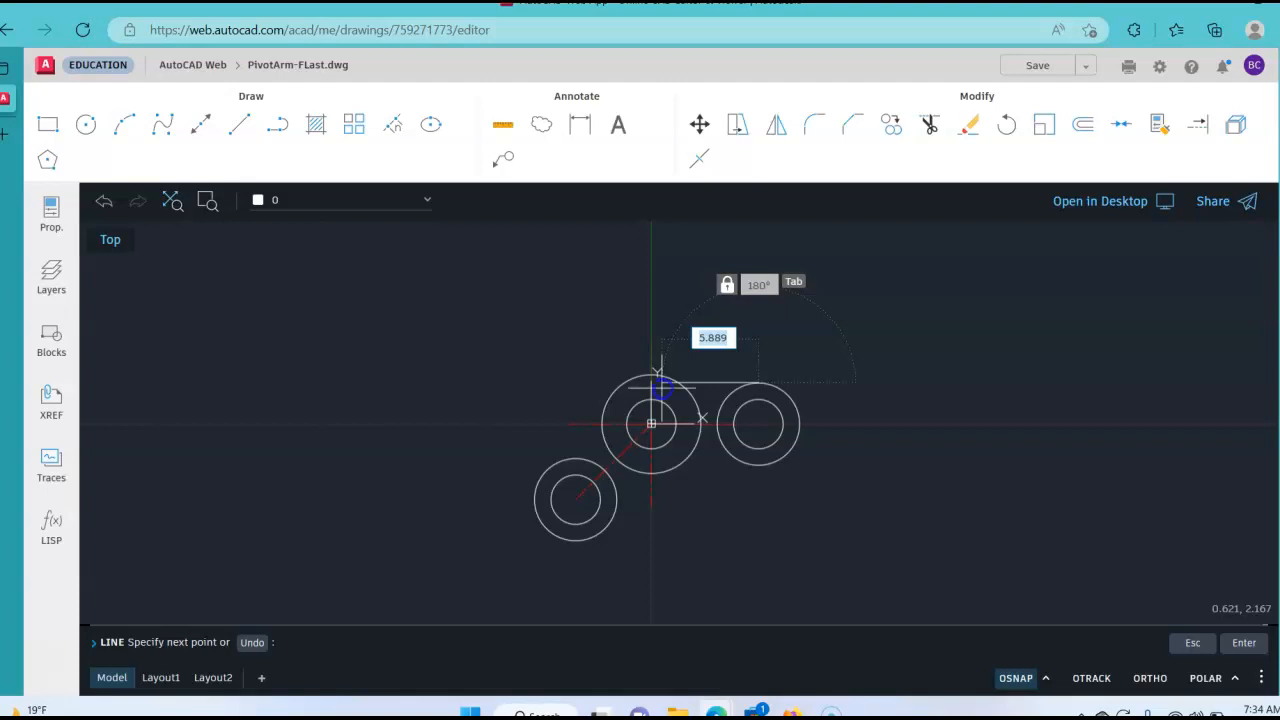
left_click(660, 386)
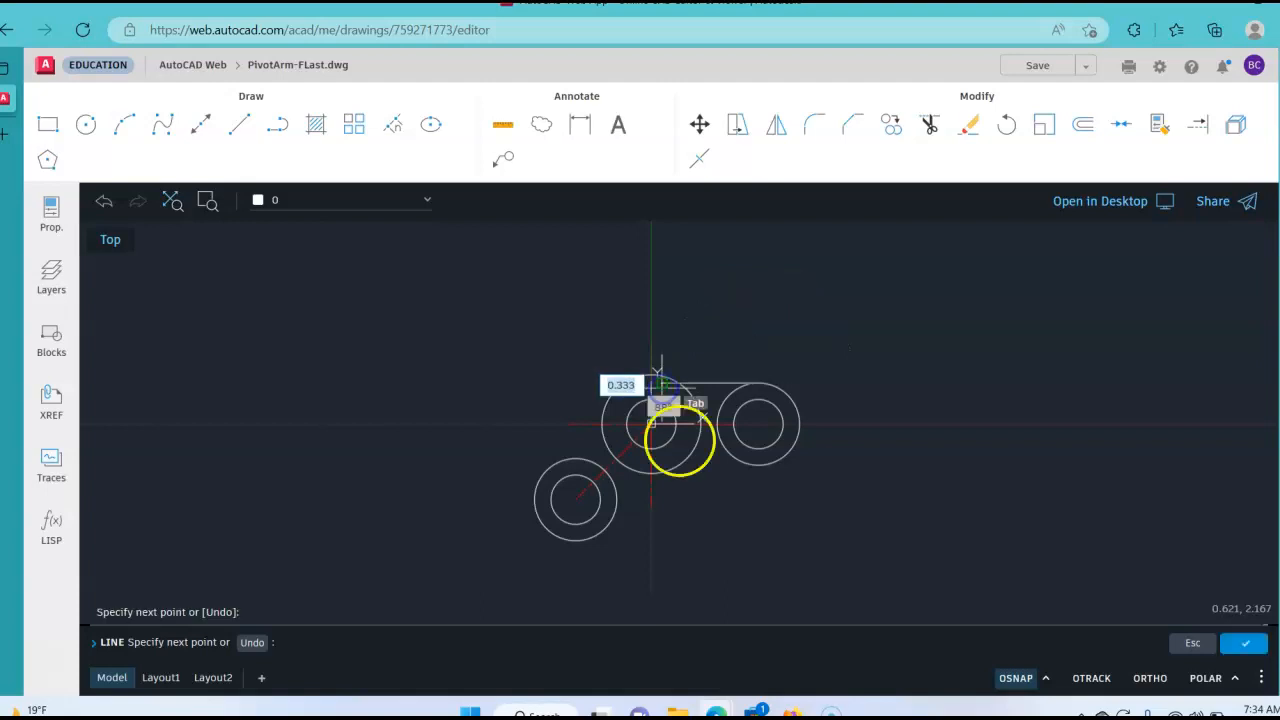
right_click(530, 290)
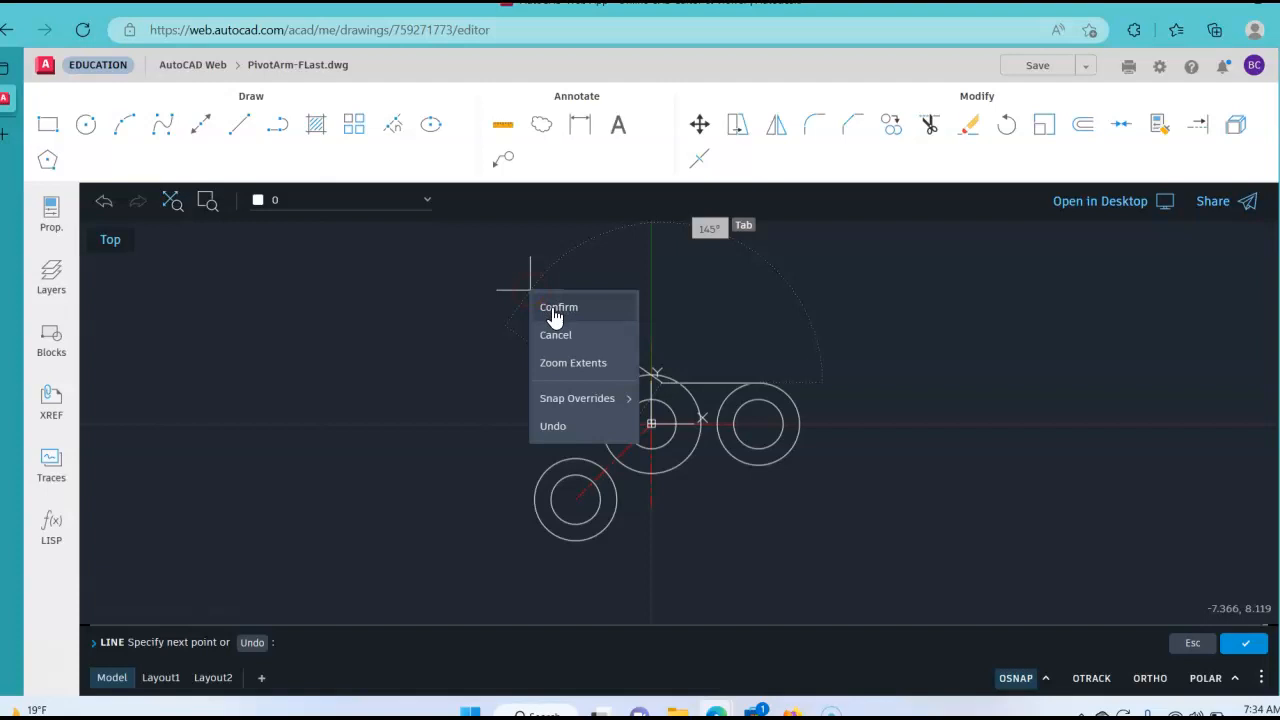
left_click(554, 310)
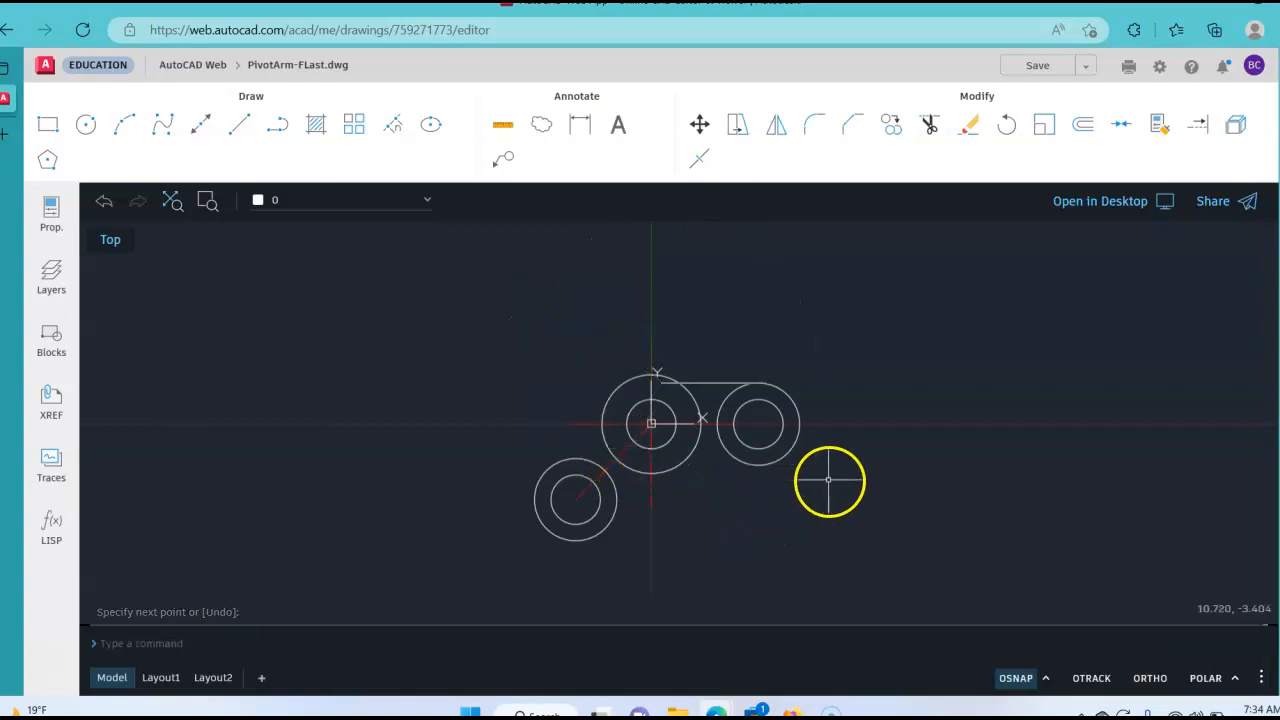
- Try to draw a horizontal line at 180 degrees from the bottom of the 2.5-radius circle at 6.5,0 into the central outer circle
right_click(860, 486)
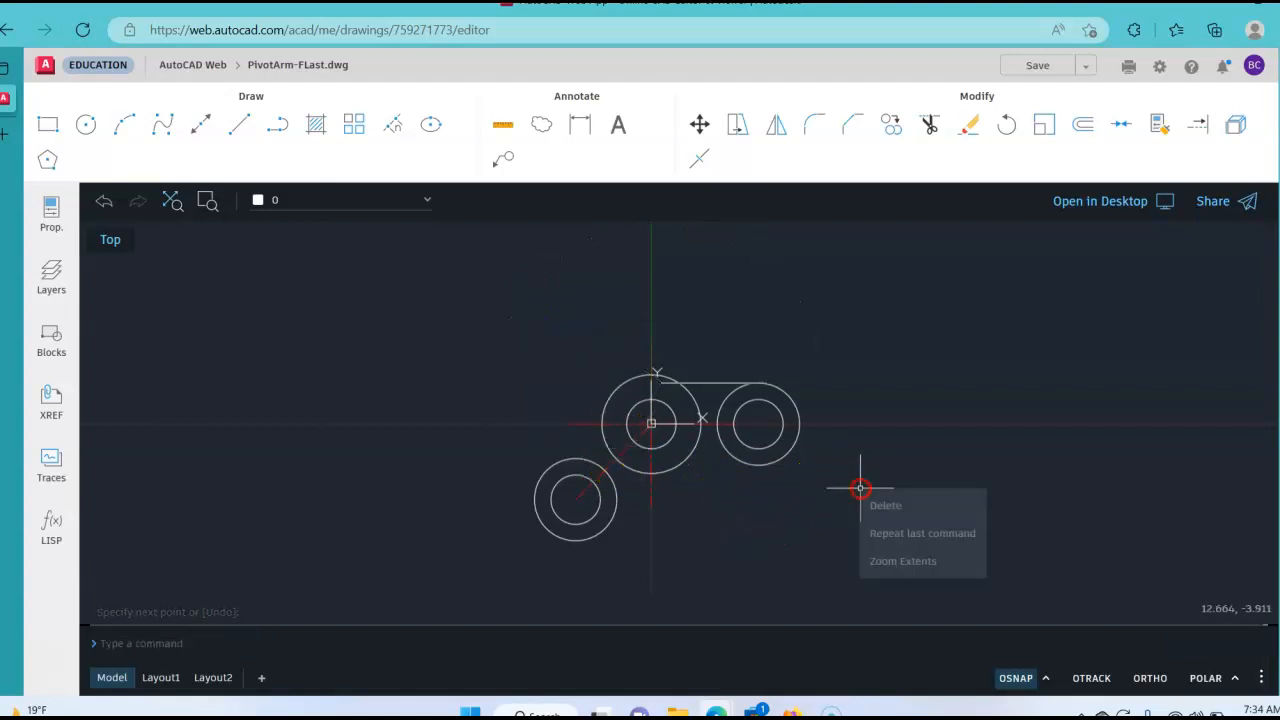
left_click(888, 537)
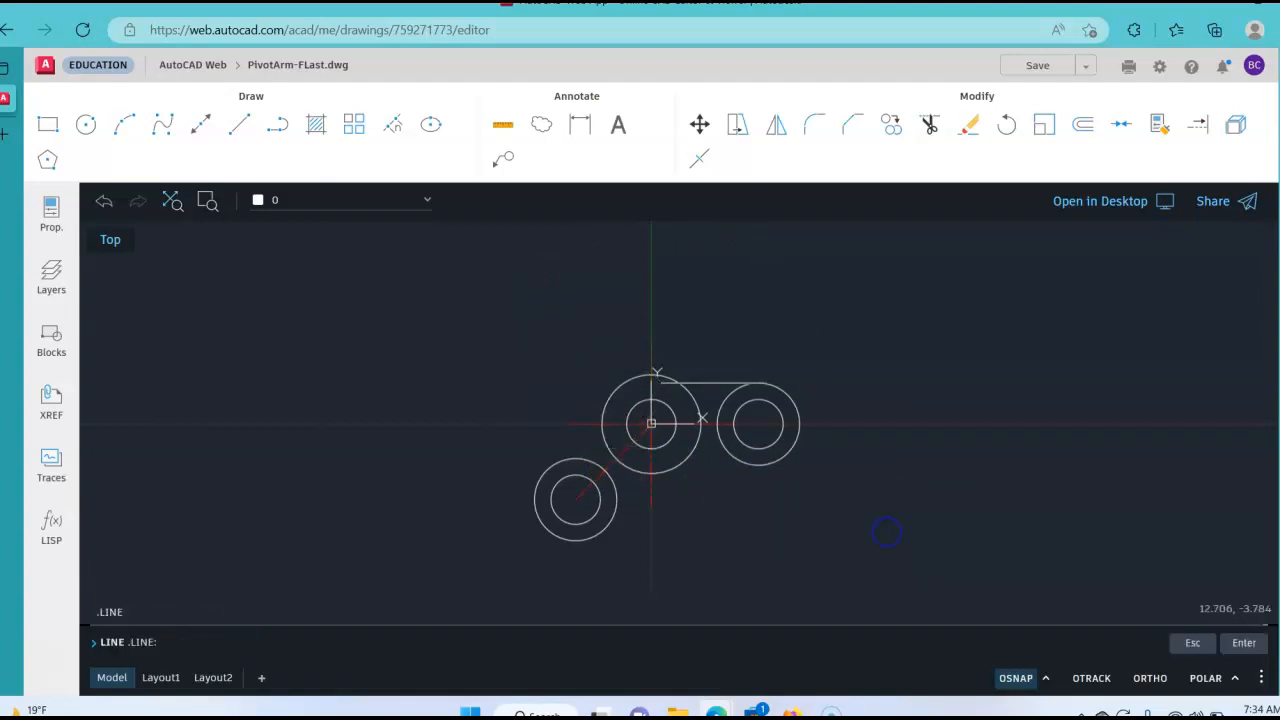
left_click(759, 465)
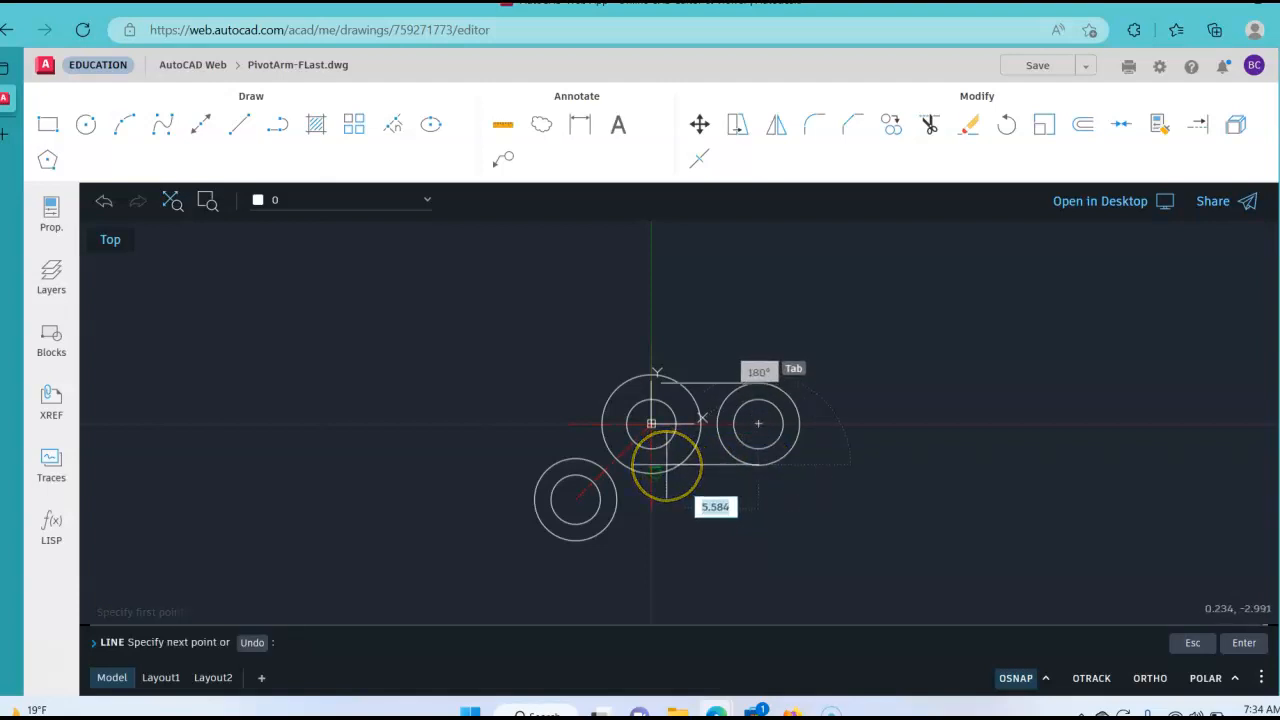
key("Tab")
type("180")
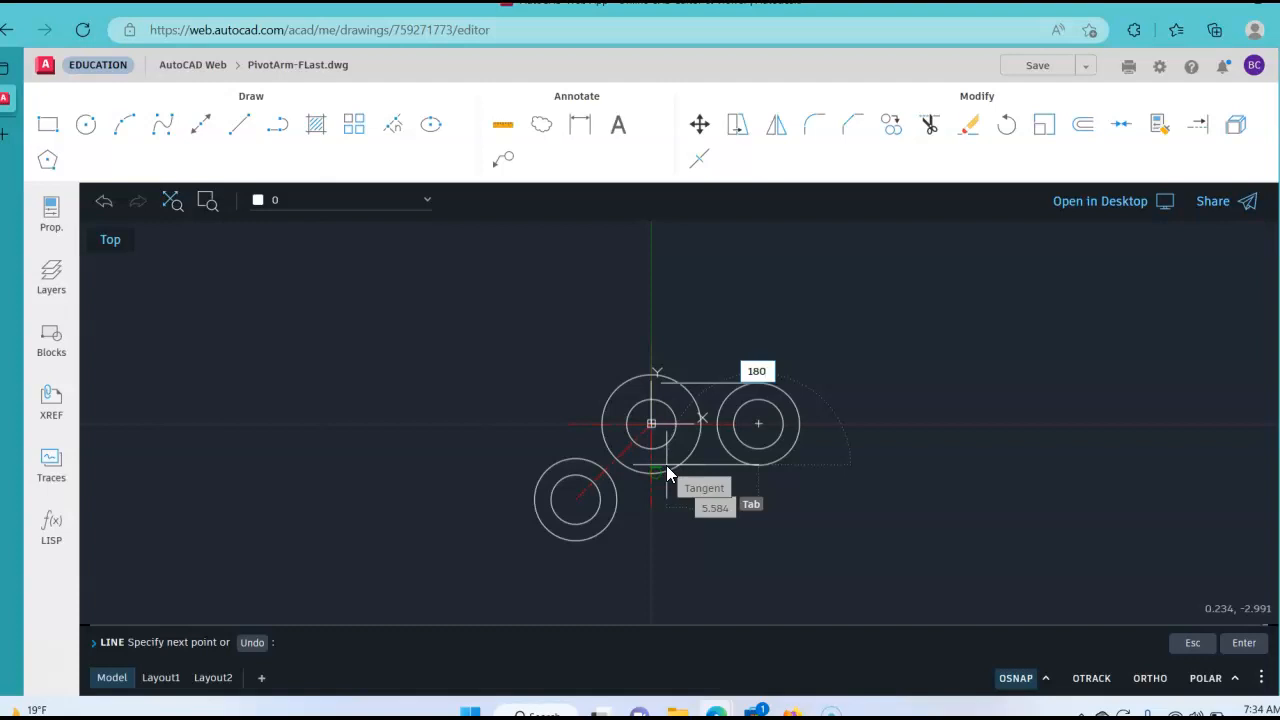
key("Tab")
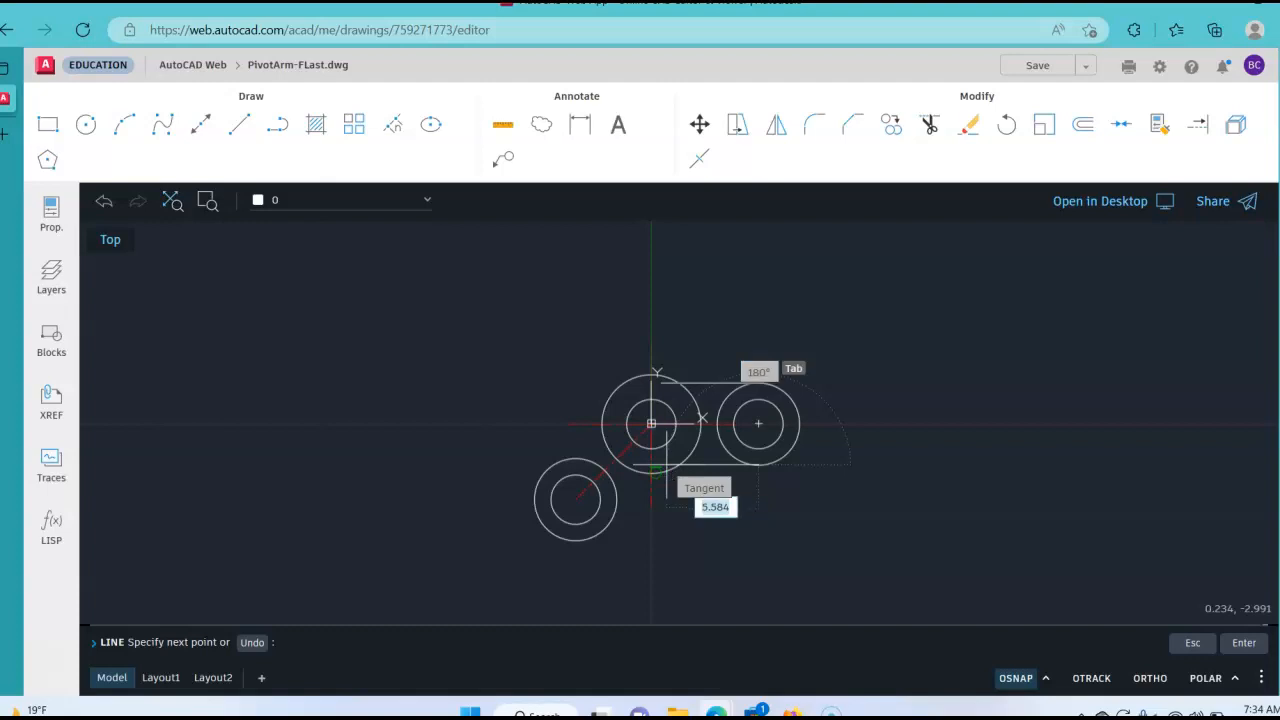
left_click(645, 468)
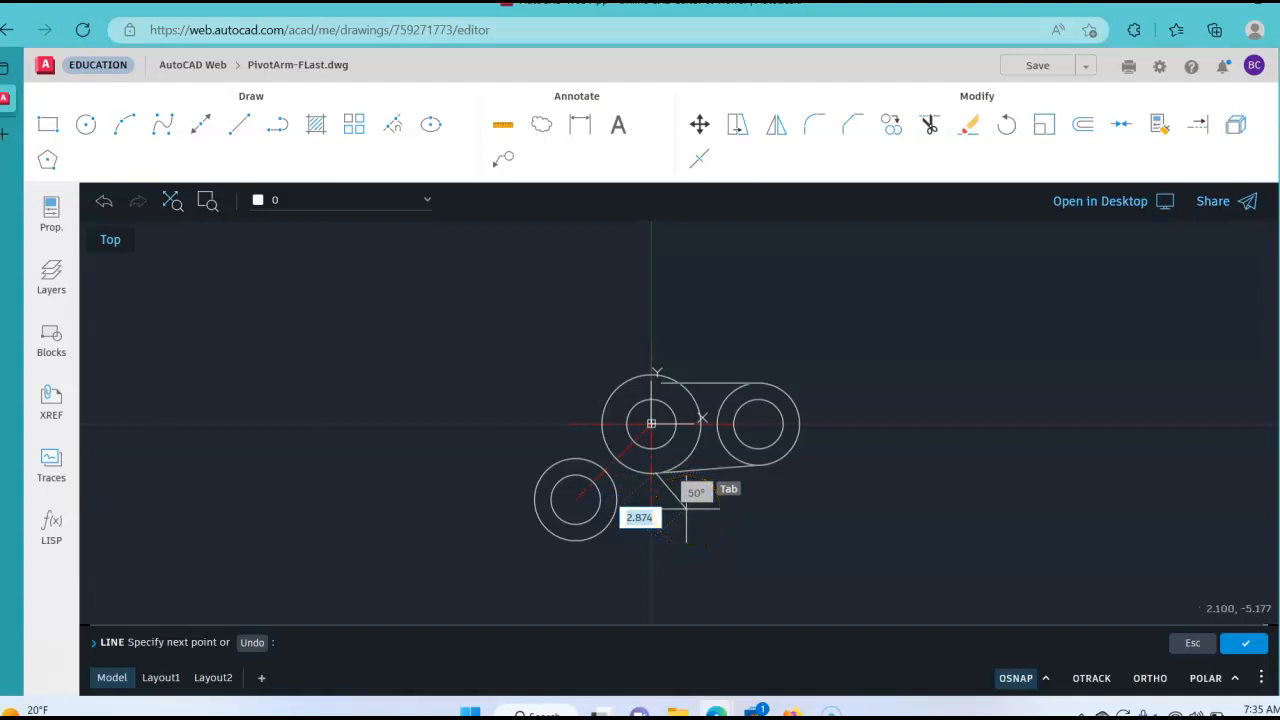
key("Escape")
key("Escape")
key("Escape")
key("Escape")
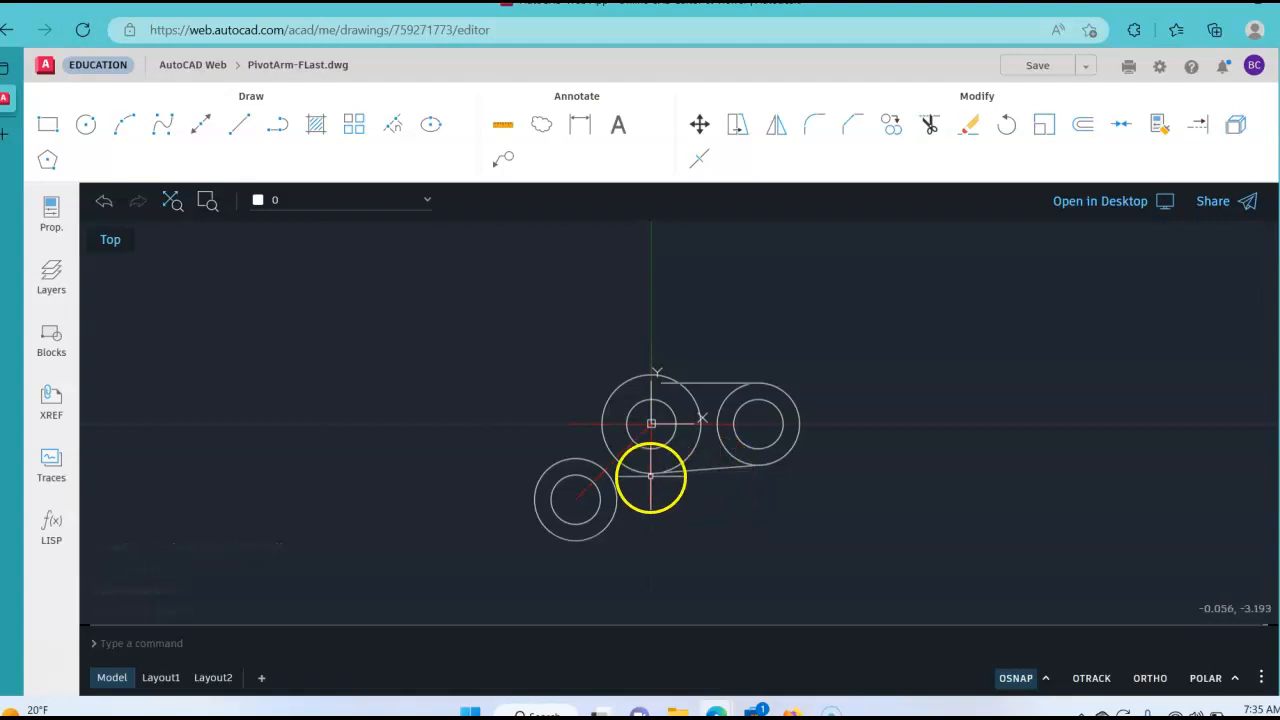
- Delete the slanted line joining the bottoms of the central outer circle and the 2.5-radius circle at 6.5,0
scroll(713, 476, "up", 2)
scroll(686, 477, "up", 2)
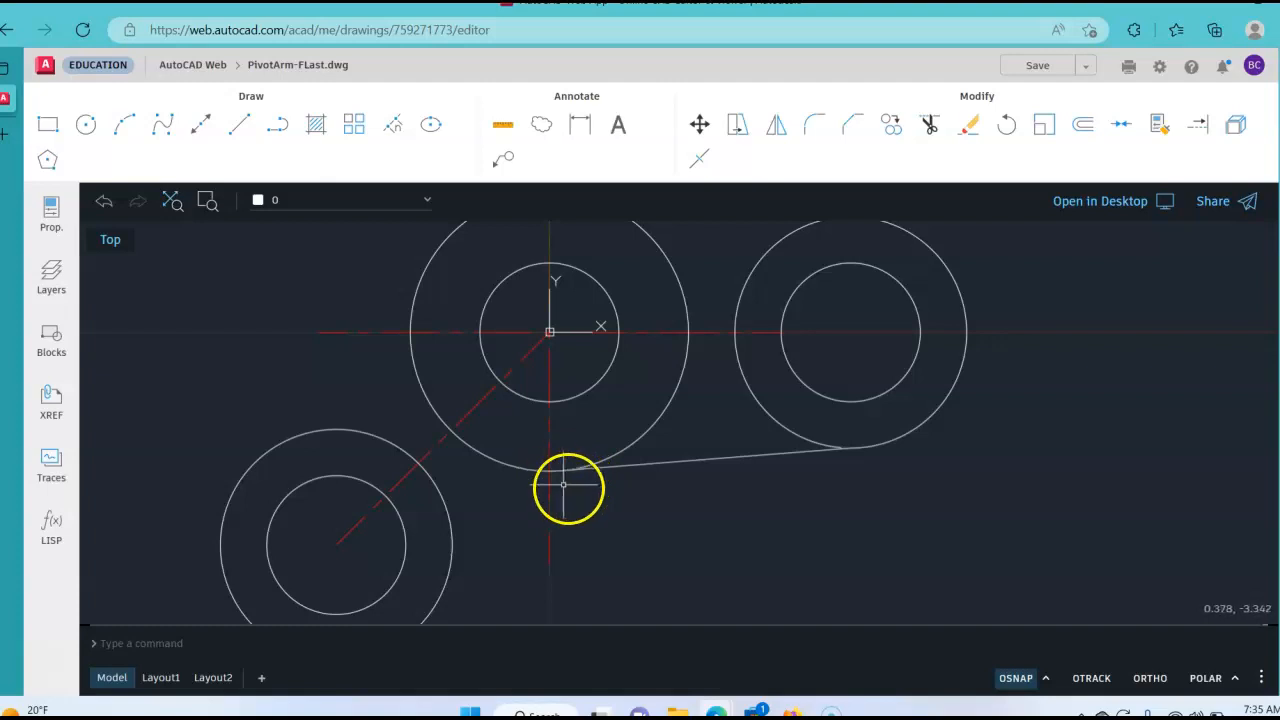
left_click(711, 461)
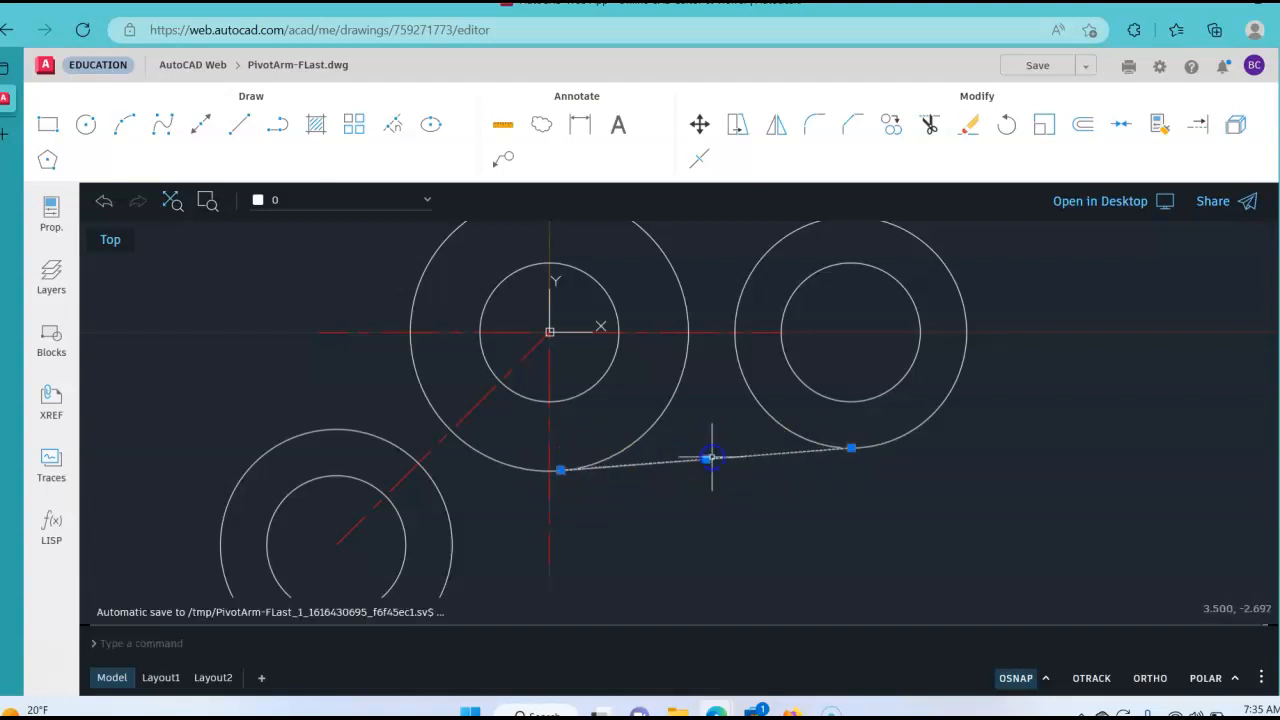
key("Delete")
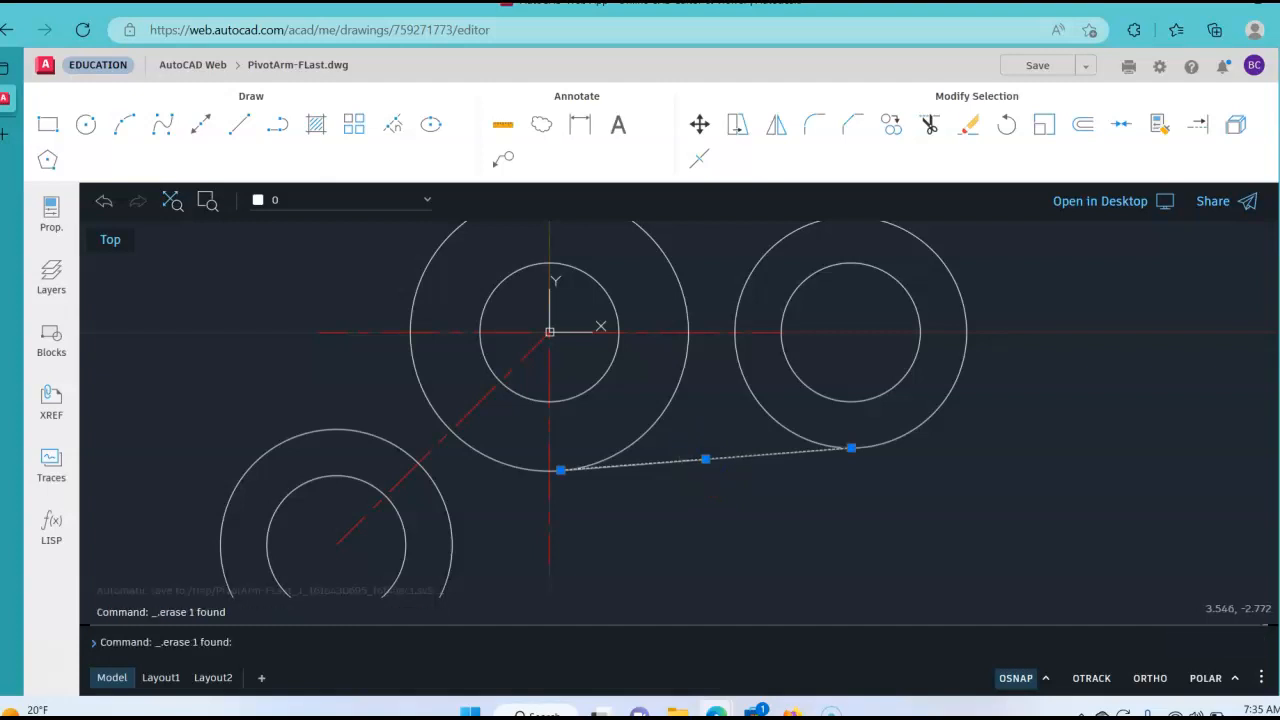
- Turn off the Tangent object snap, leaving Endpoint, Center and Quadrant on
left_click(1046, 678)
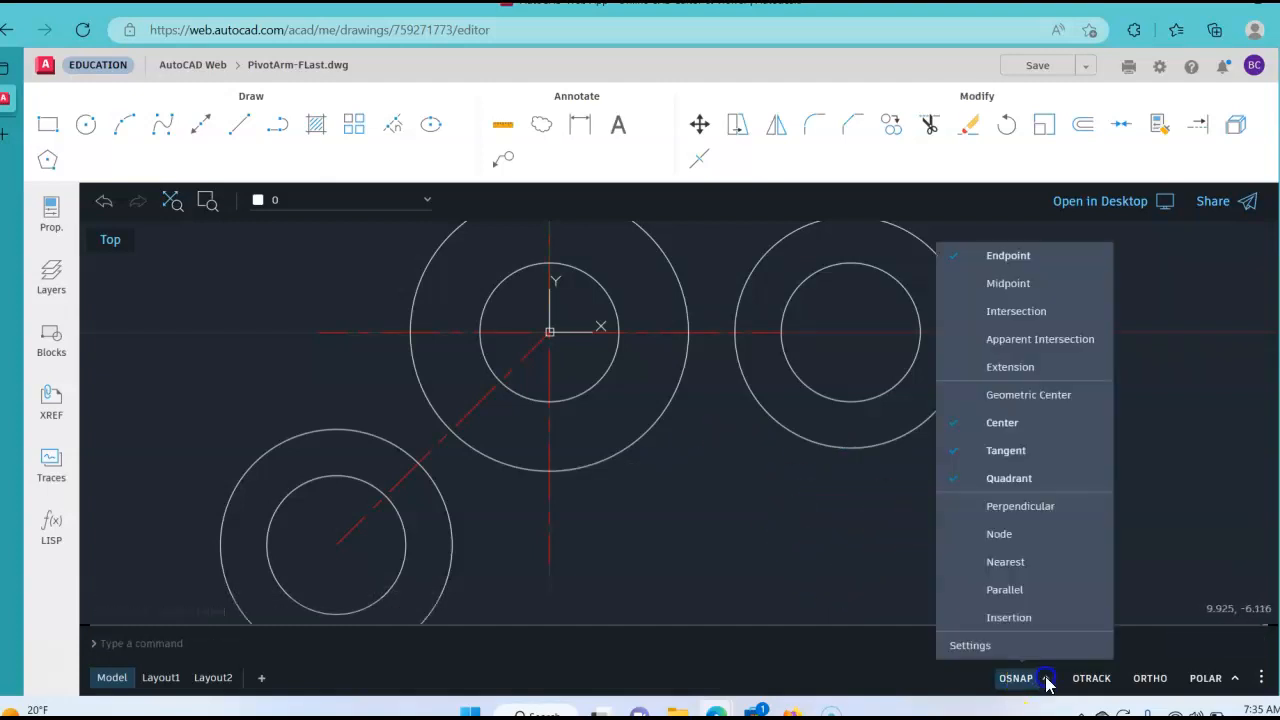
left_click(953, 457)
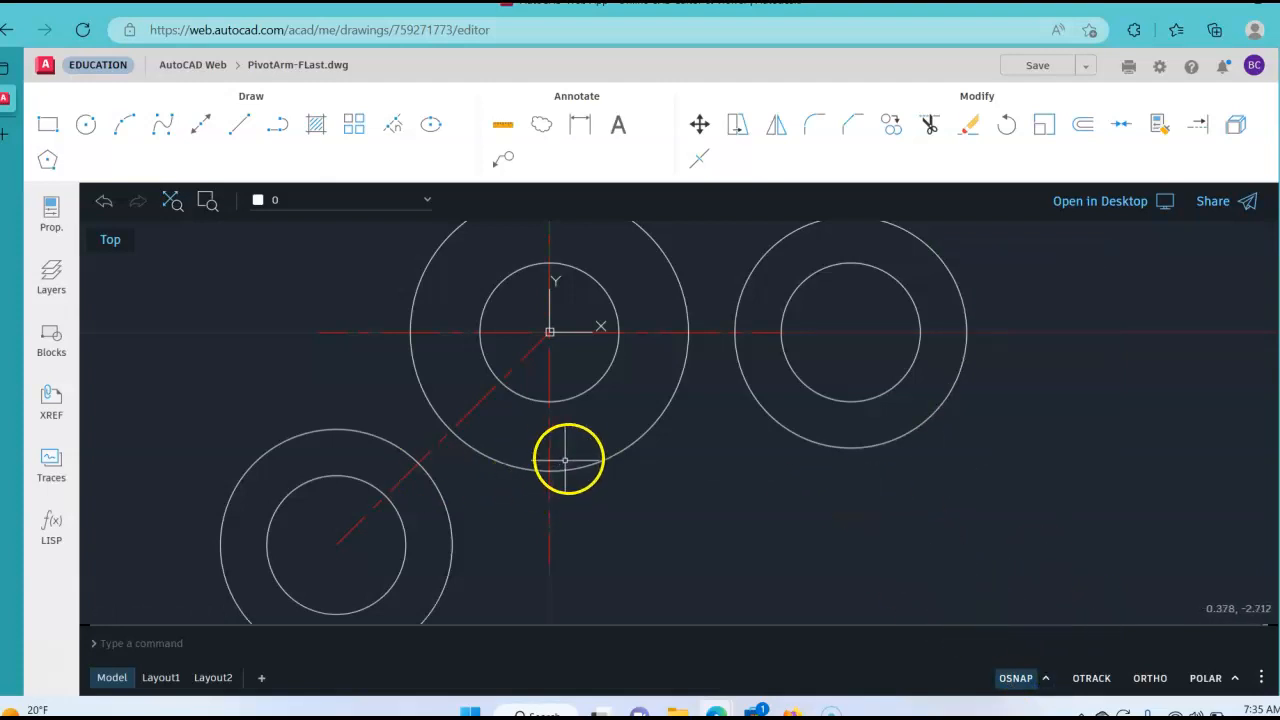
left_click(240, 127)
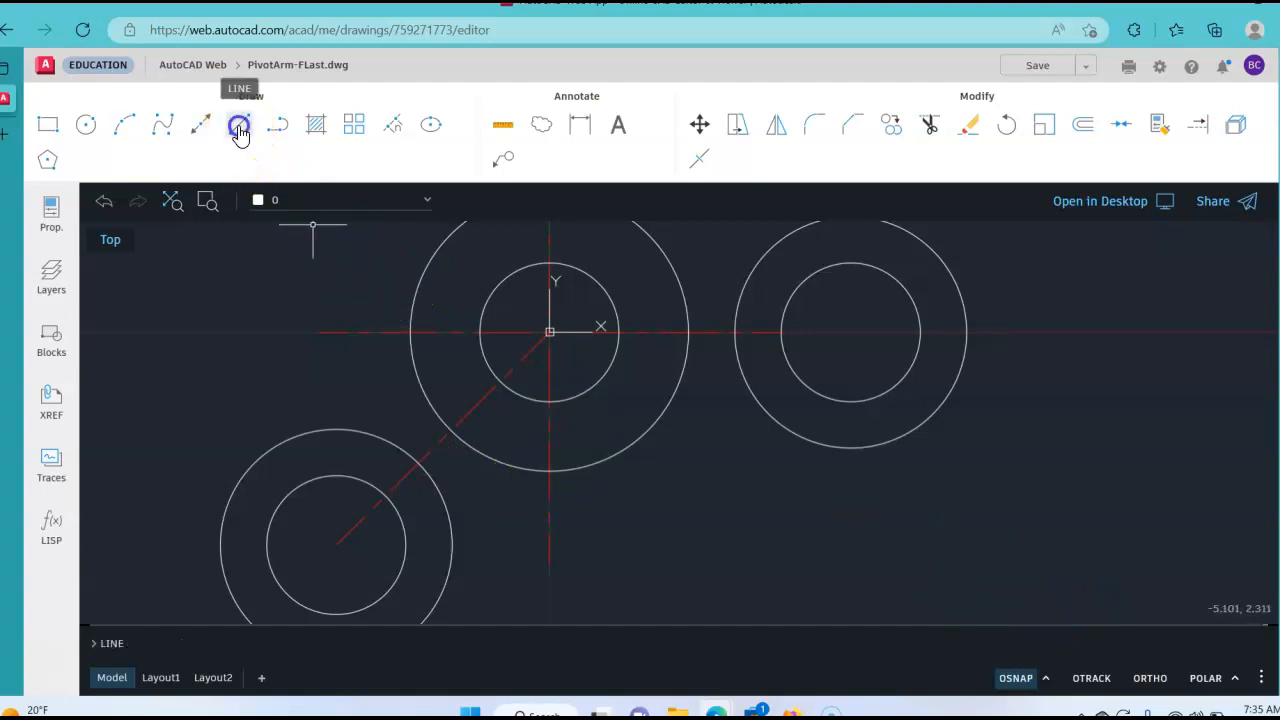
left_click(852, 449)
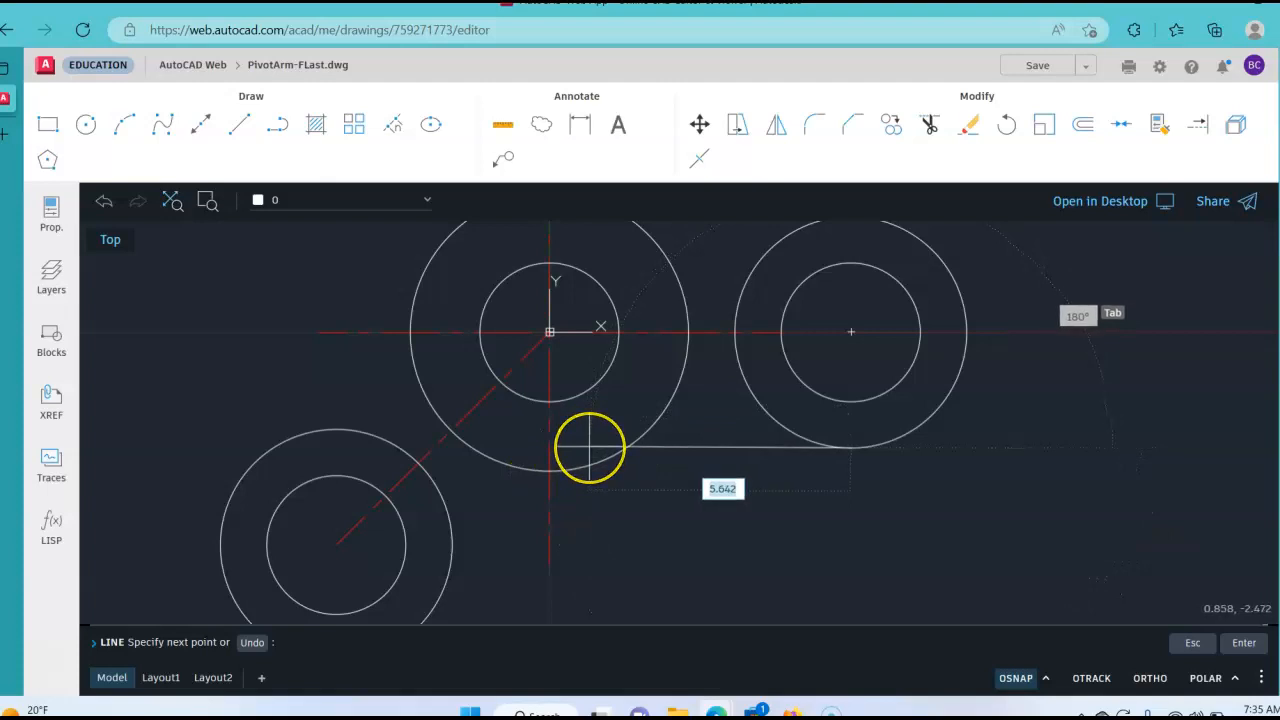
key("Tab")
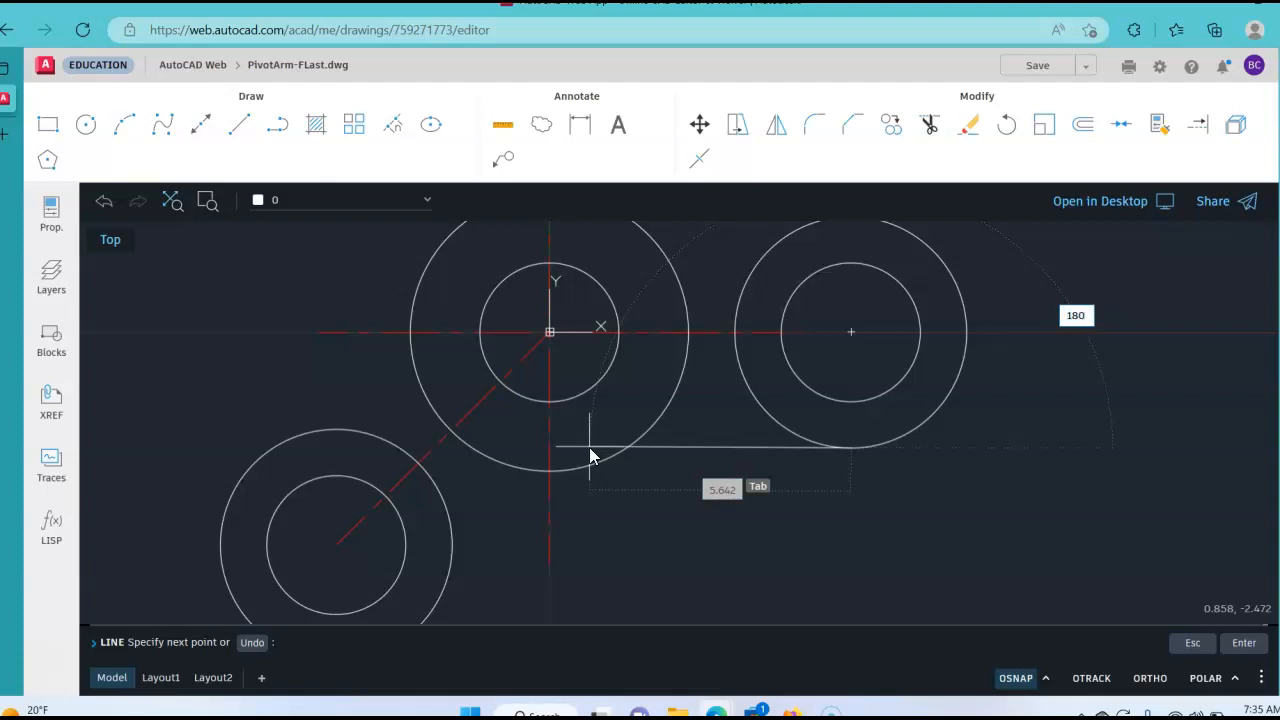
key("Escape")
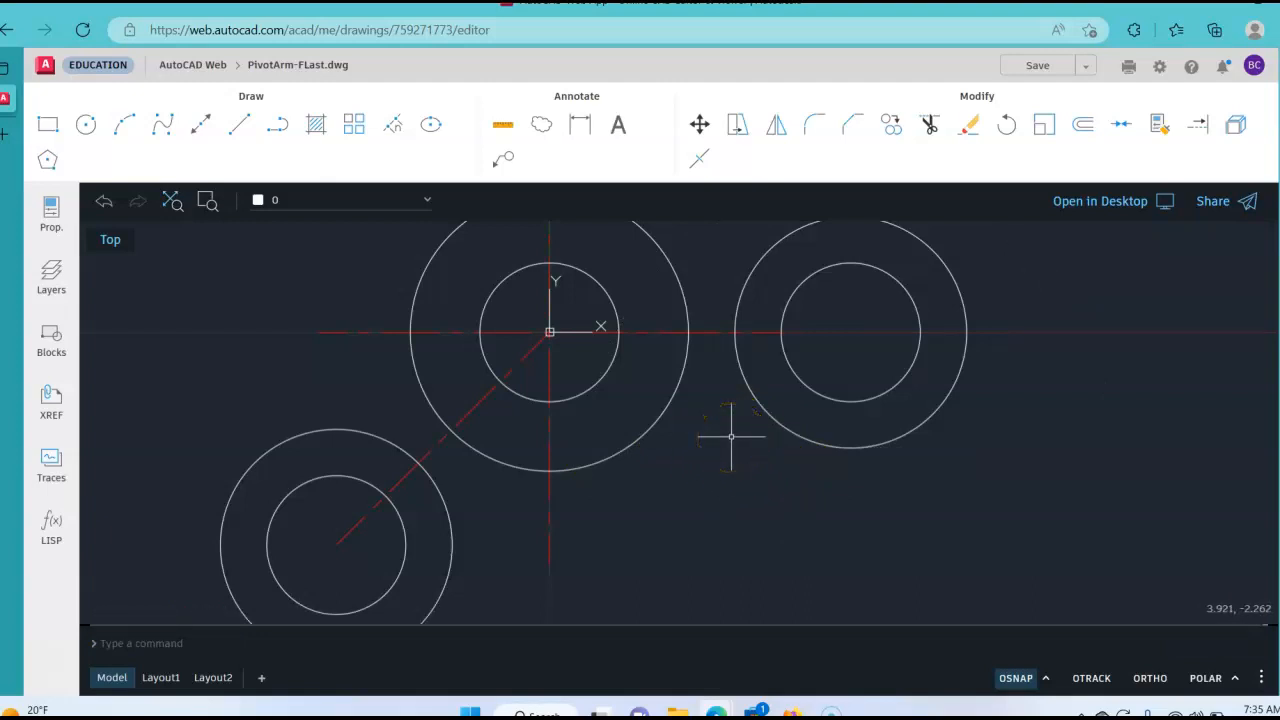
- Draw a line about 5.7 long at 180 degrees from the bottom of the 2.5-radius circle at 6.5,0 into the central outer circle
left_click(238, 128)
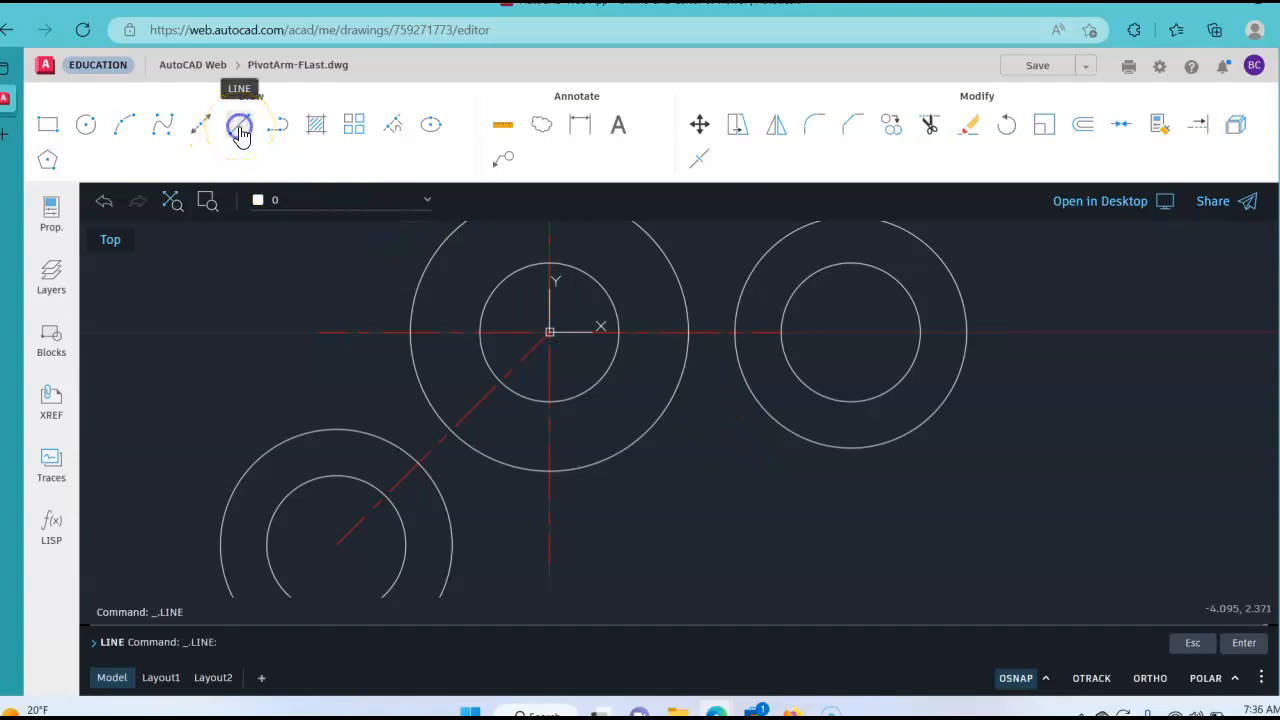
left_click(851, 449)
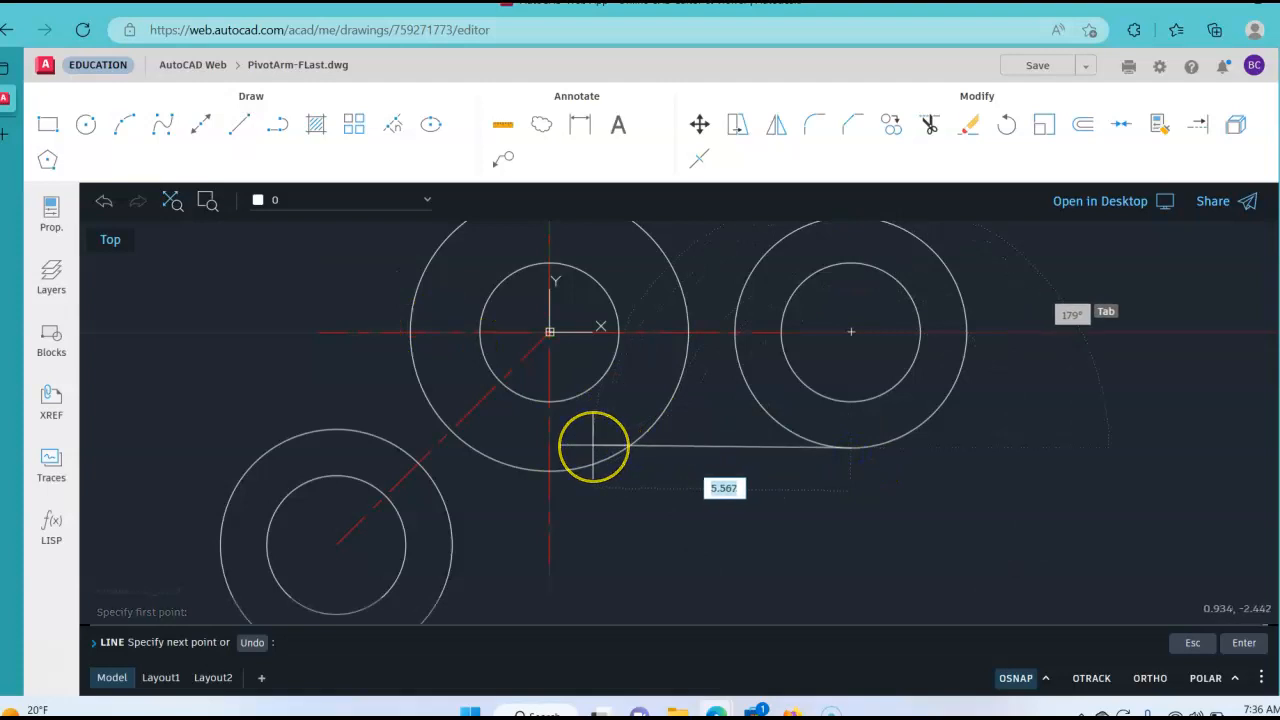
key("Tab")
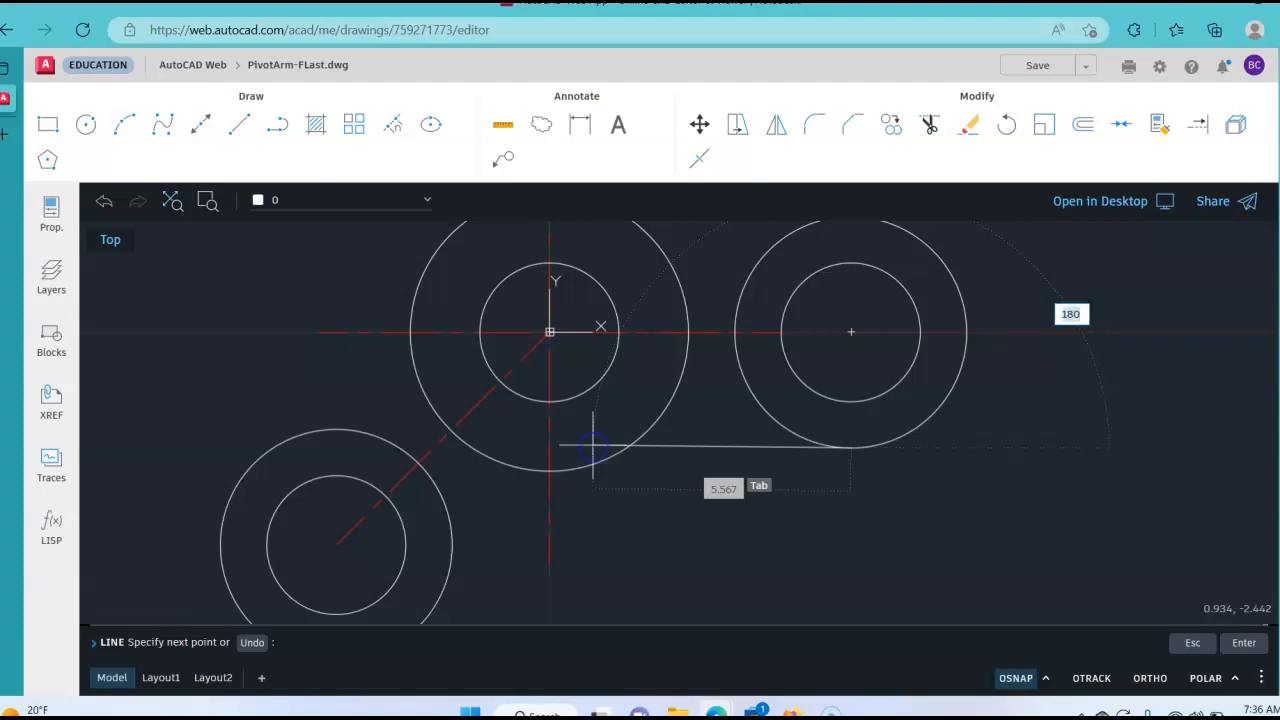
left_click(589, 450)
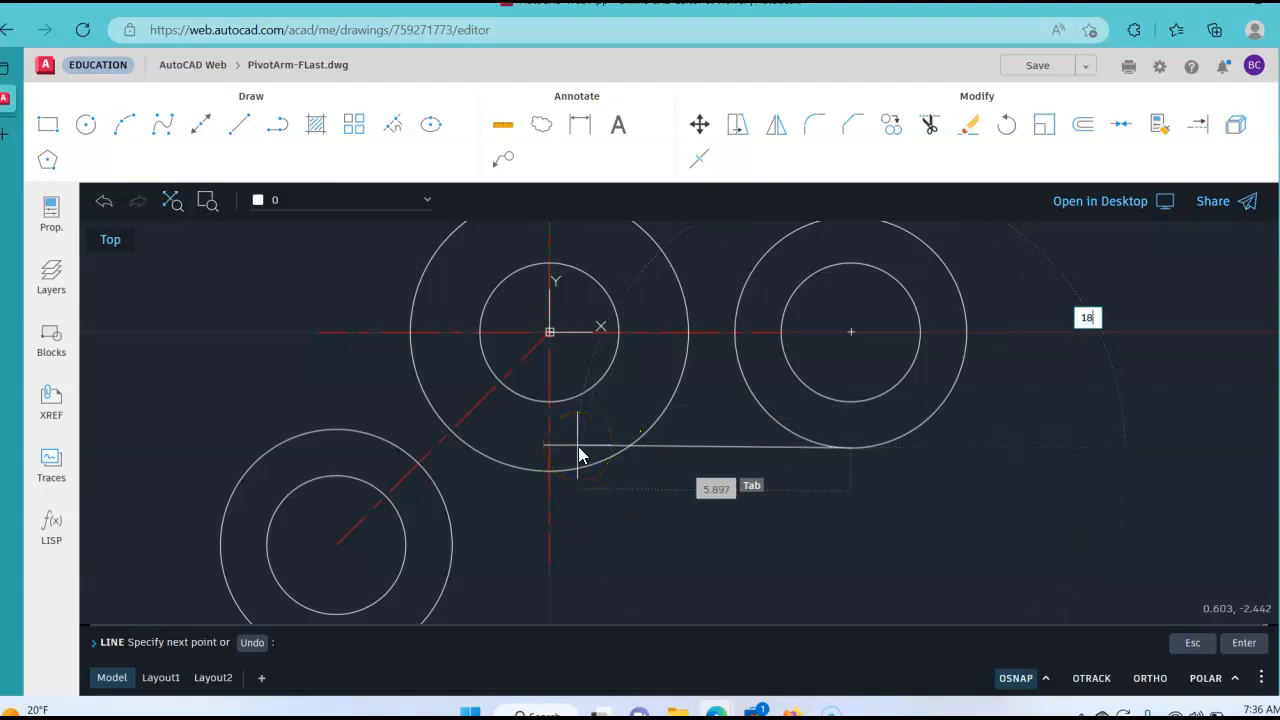
key("Tab")
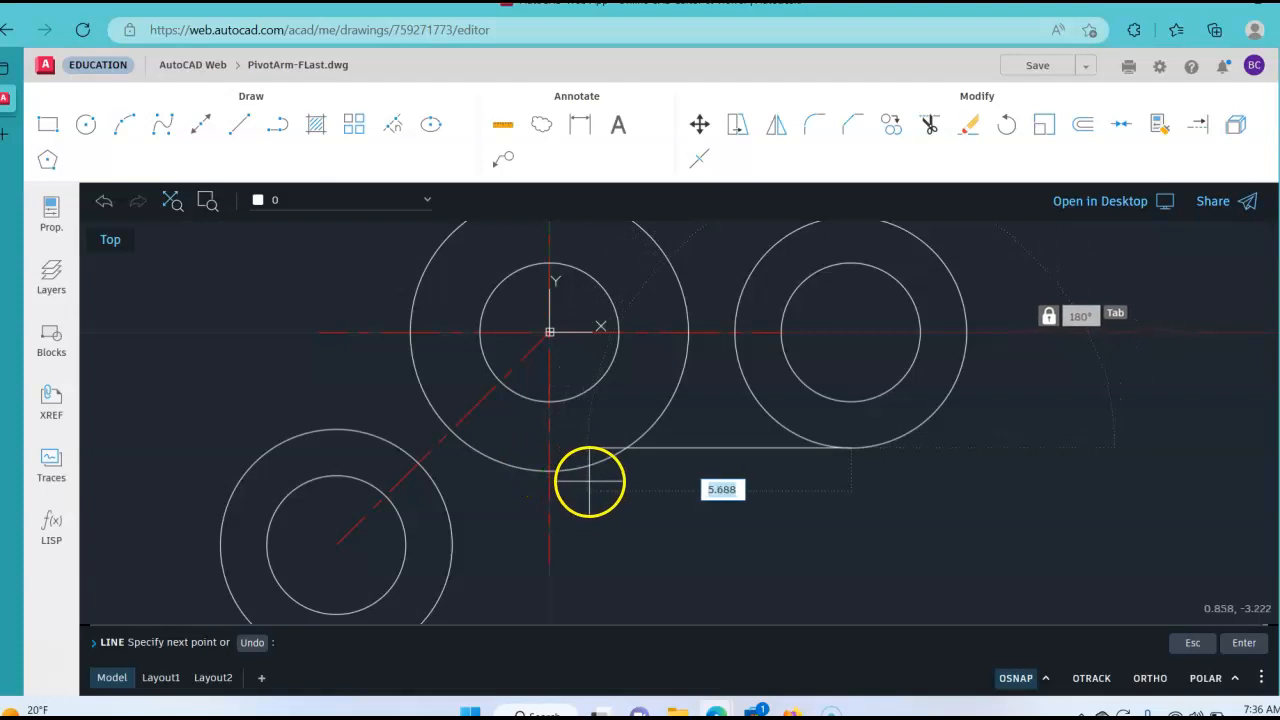
left_click(590, 483)
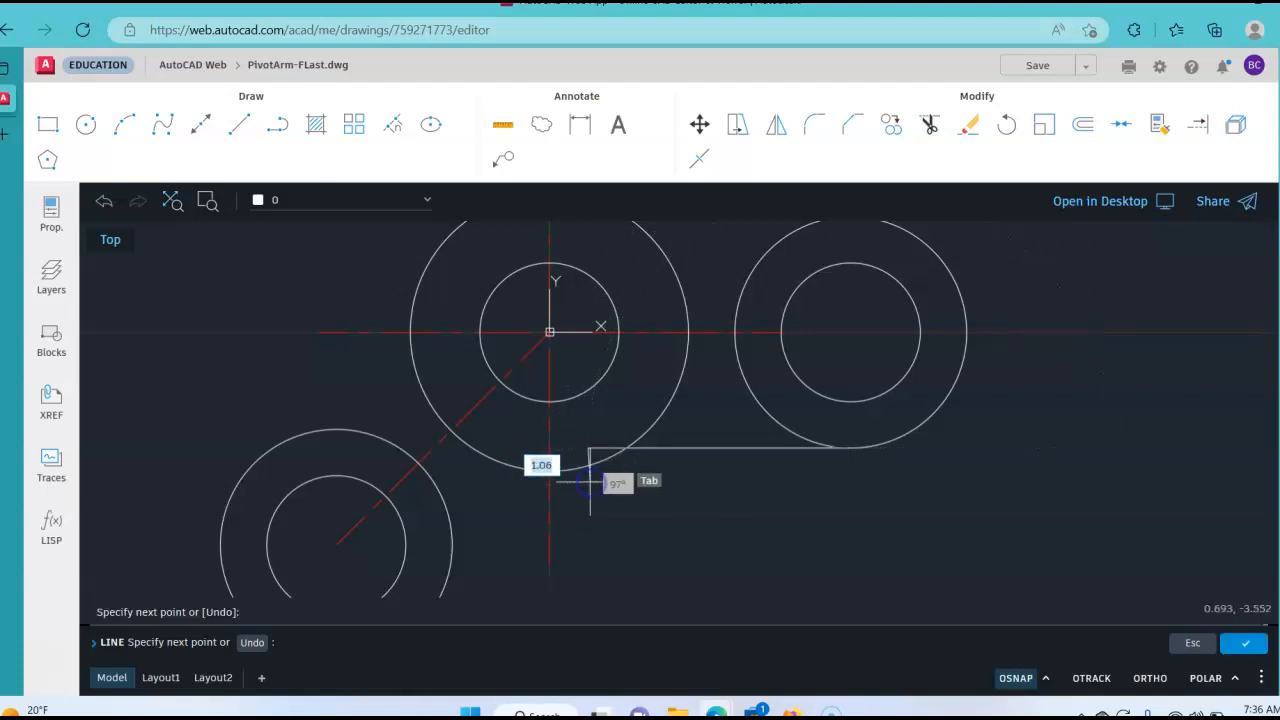
right_click(735, 521)
left_click(760, 537)
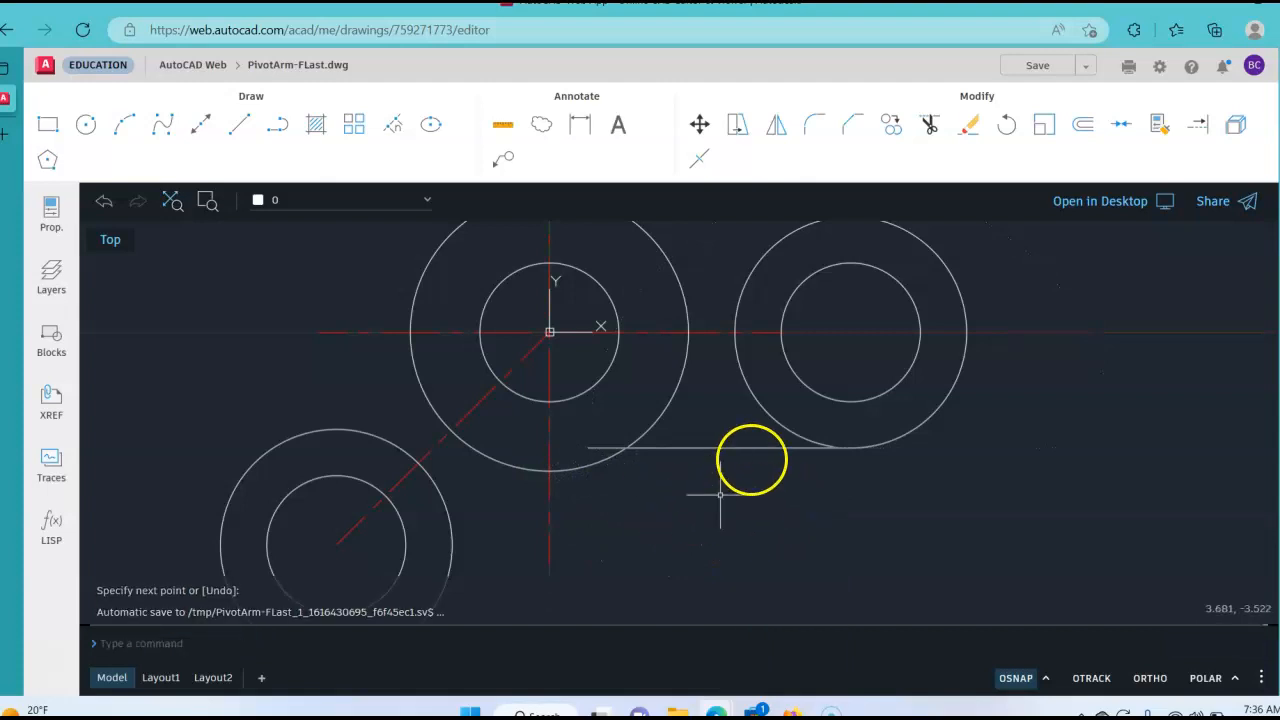
mouse_move(1006, 409)
middle_mouse_down()
mouse_move(1026, 506)
mouse_move(1049, 502)
middle_mouse_up()
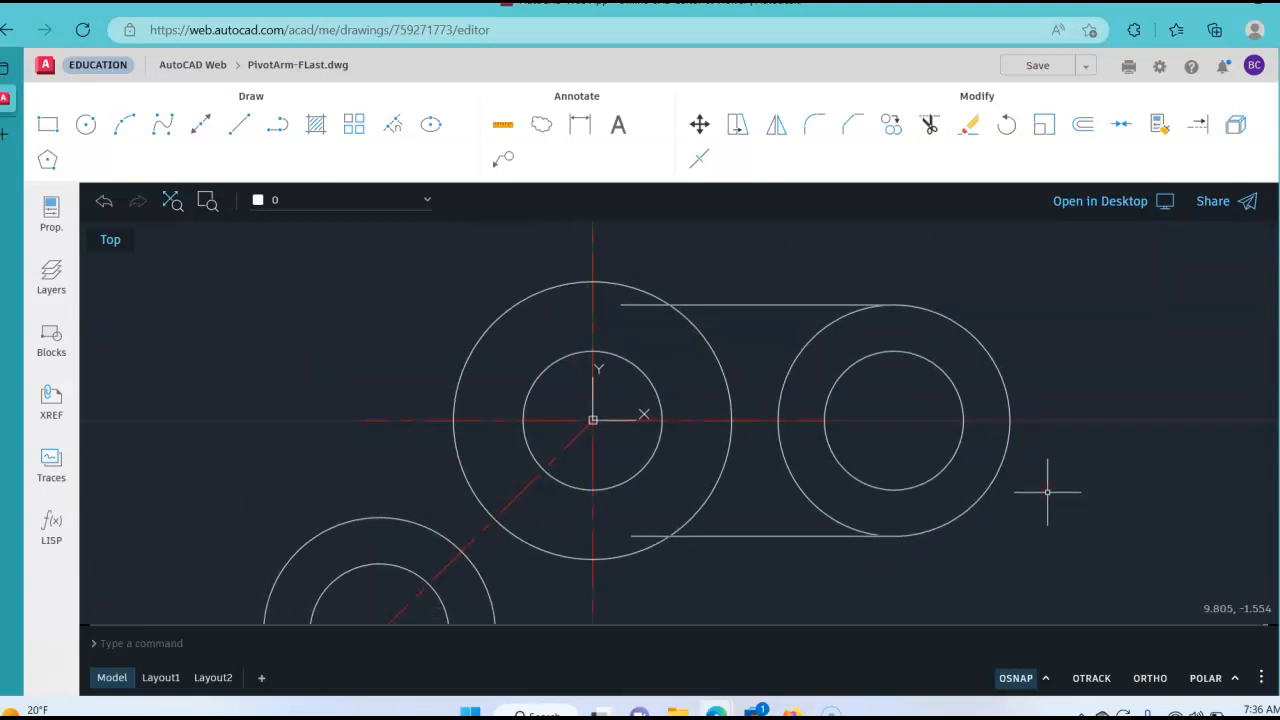
left_click(503, 124)
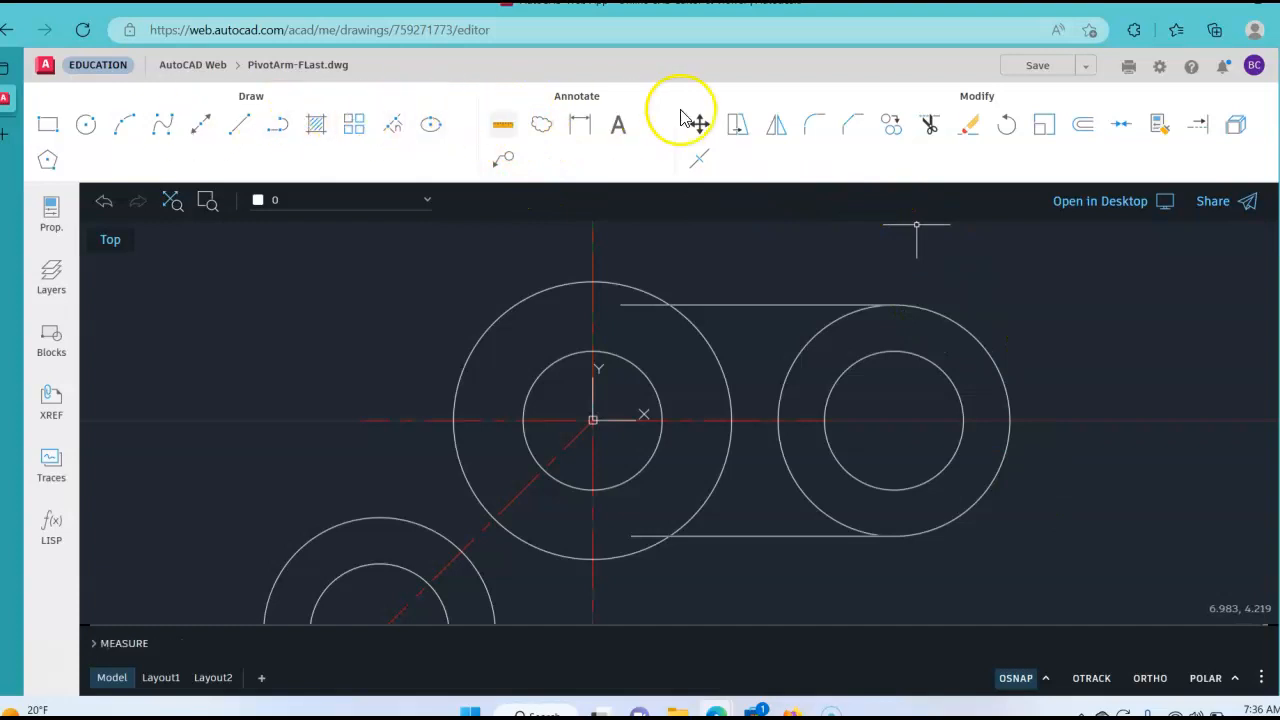
left_click(930, 125)
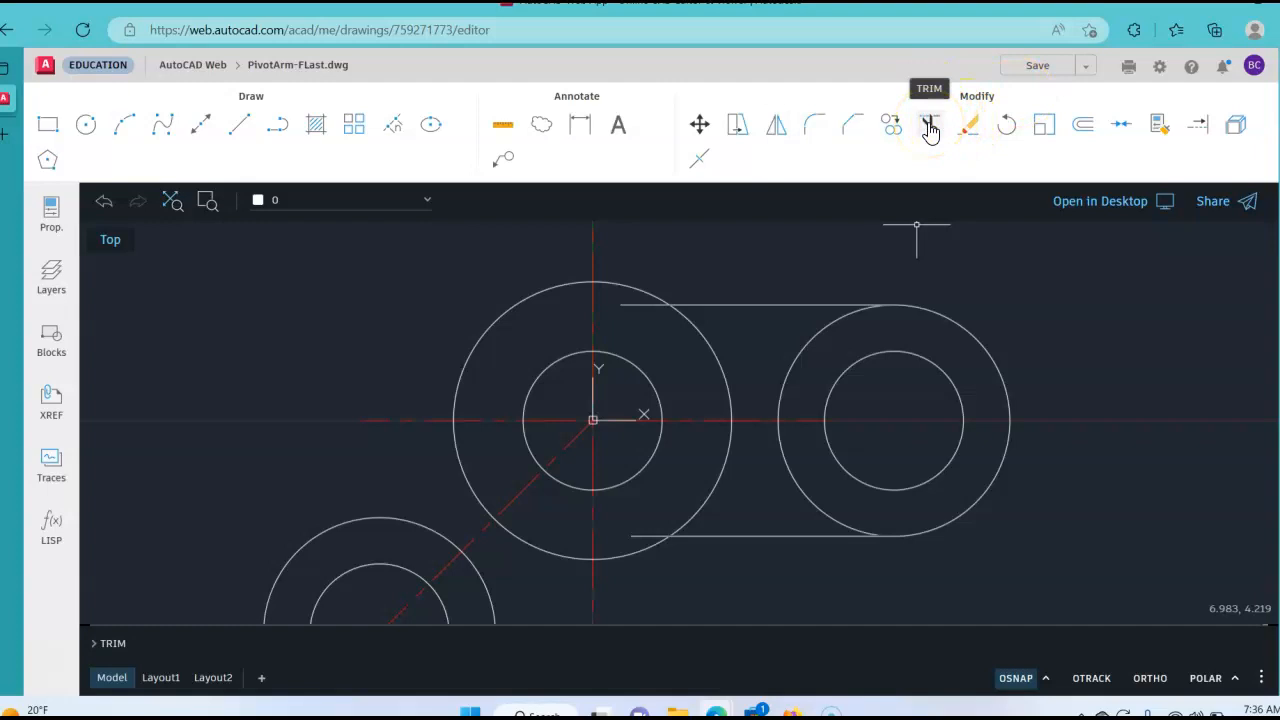
left_click(970, 128)
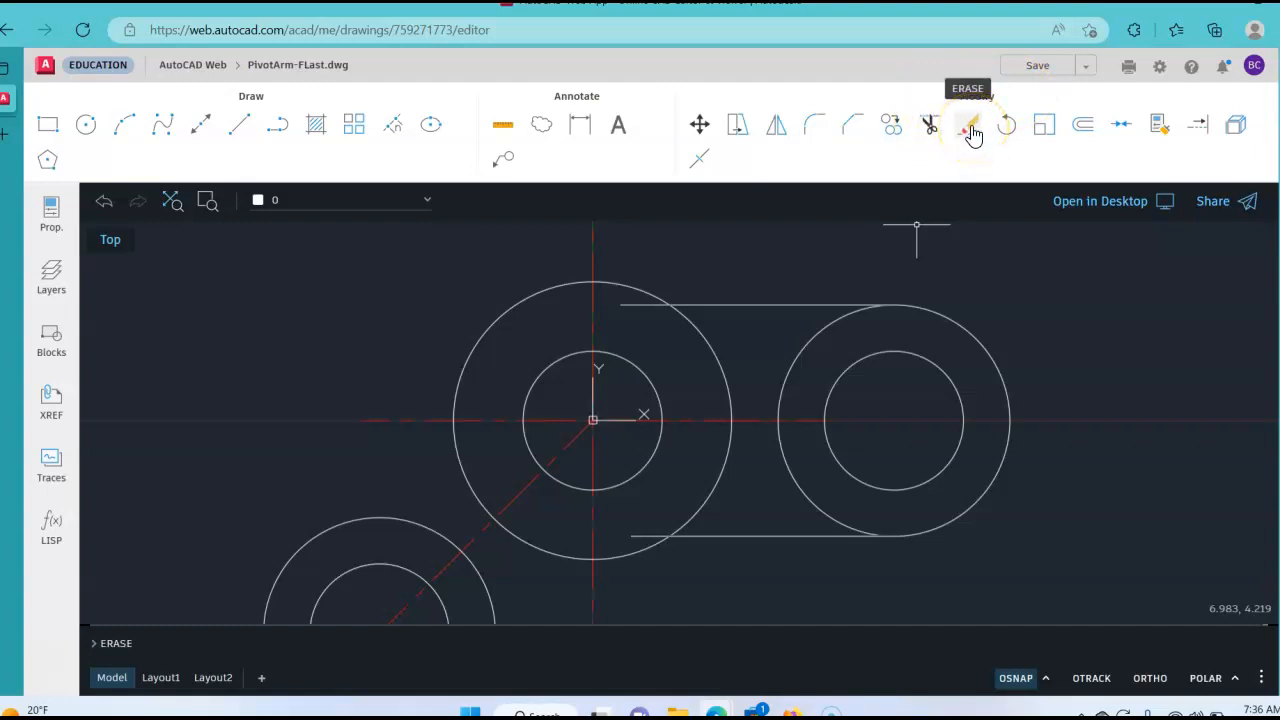
left_click(930, 128)
left_click(971, 130)
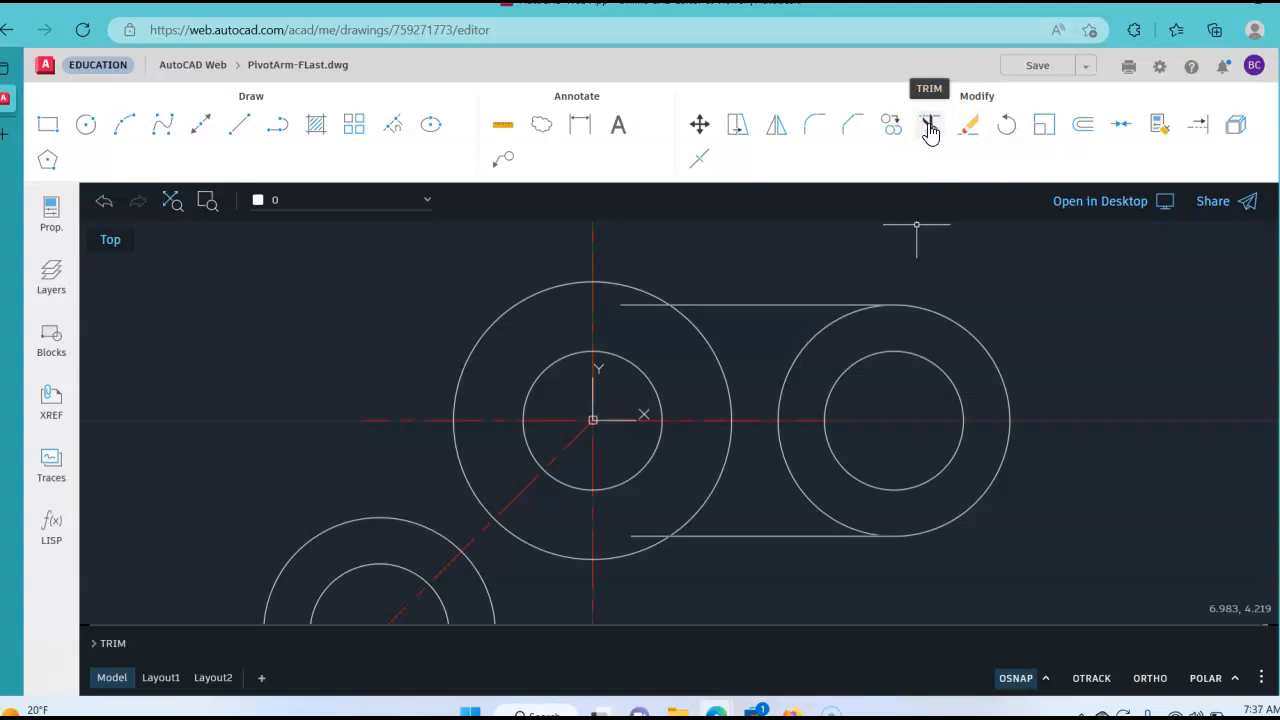
- Trim the ends of both horizontal lines that extend inside the central outer circle
left_click(929, 128)
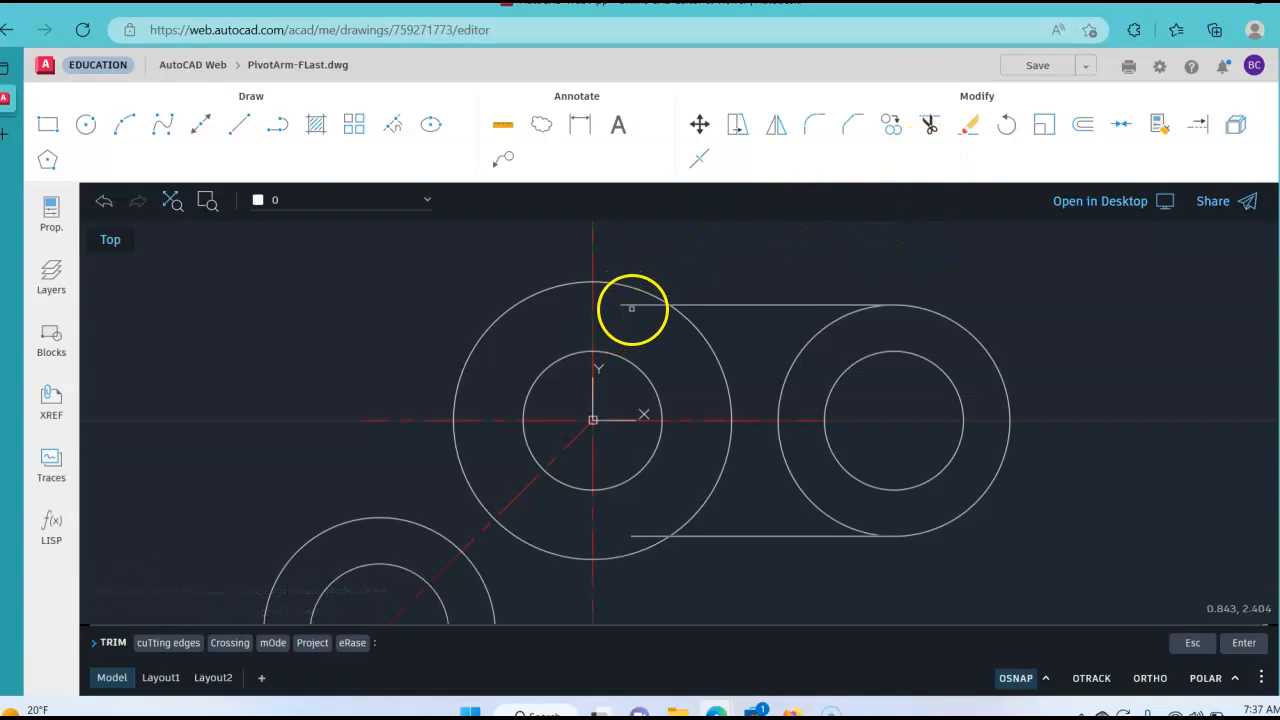
left_click(638, 305)
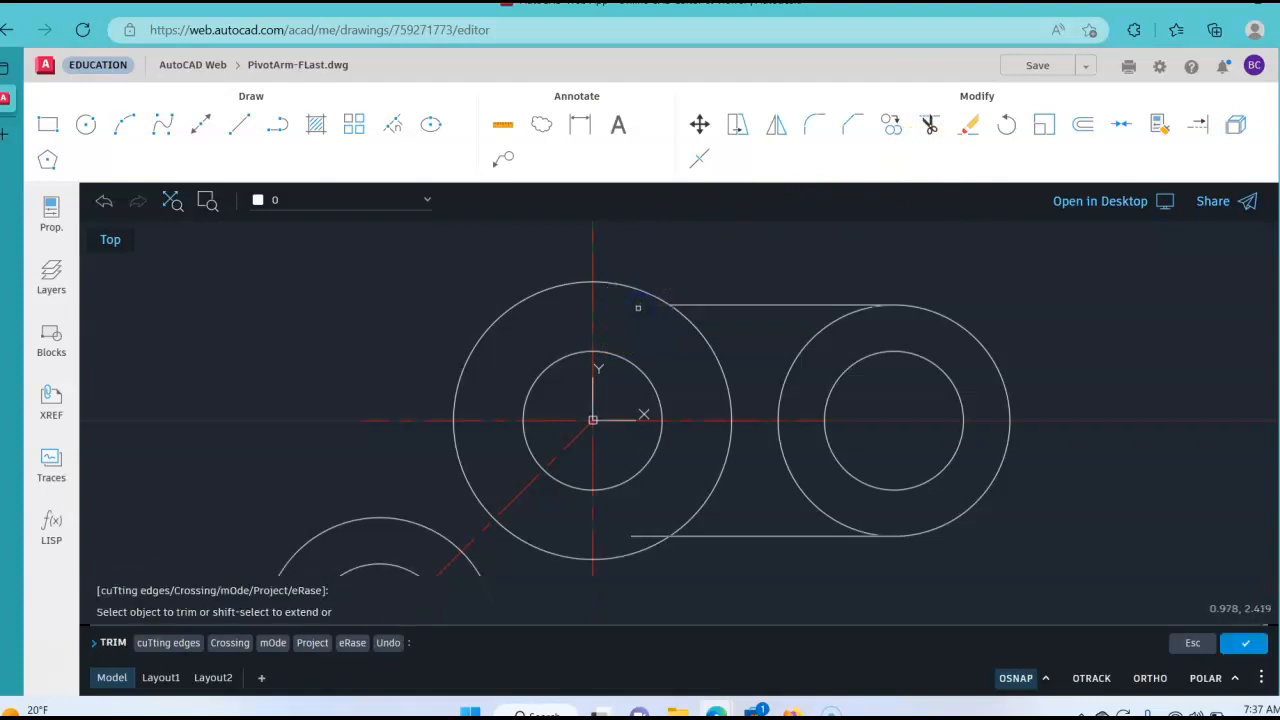
left_click(643, 537)
- Trim the inner half of the 2.5-radius circle at 6.5,0 between the two horizontal lines
left_click(780, 433)
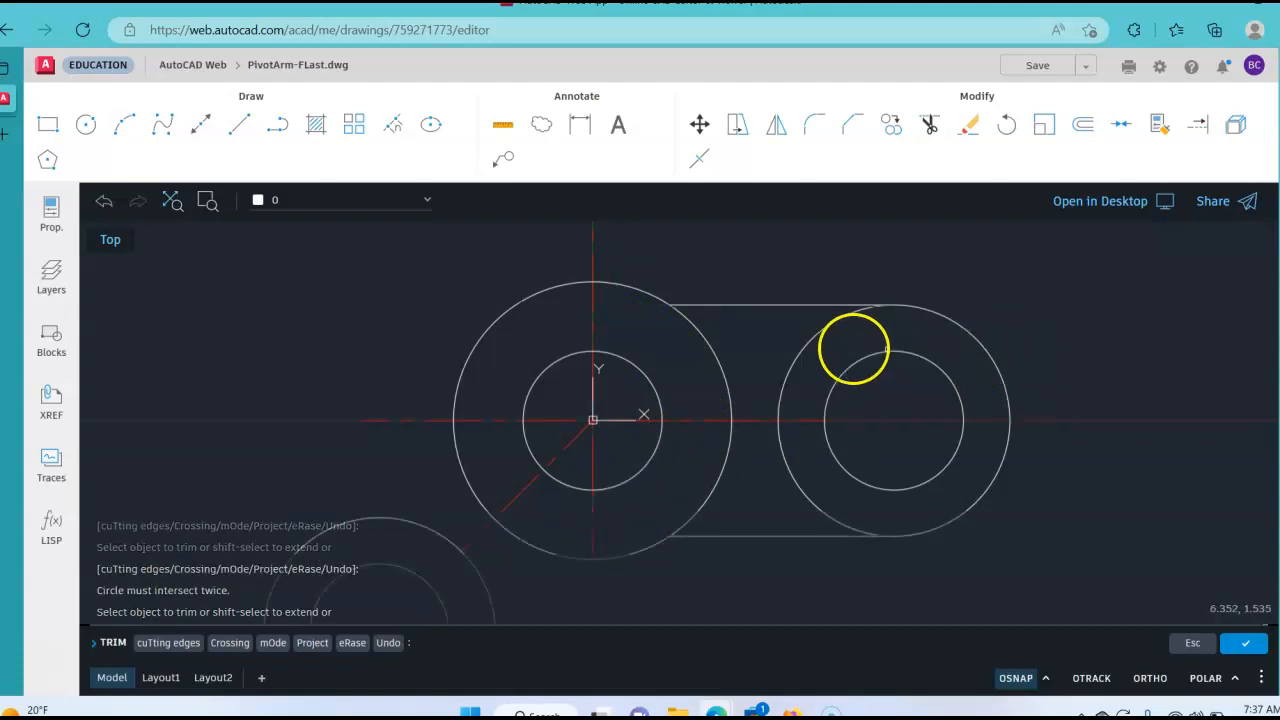
left_click(802, 350)
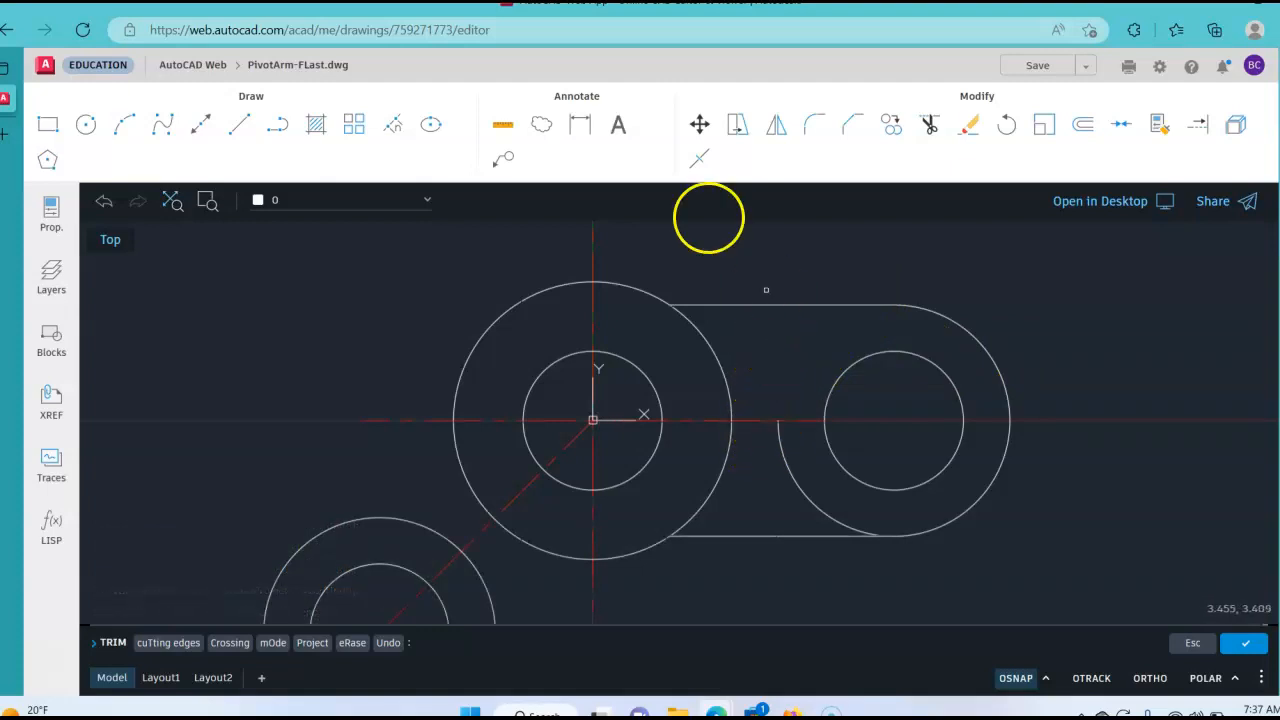
left_click(788, 471)
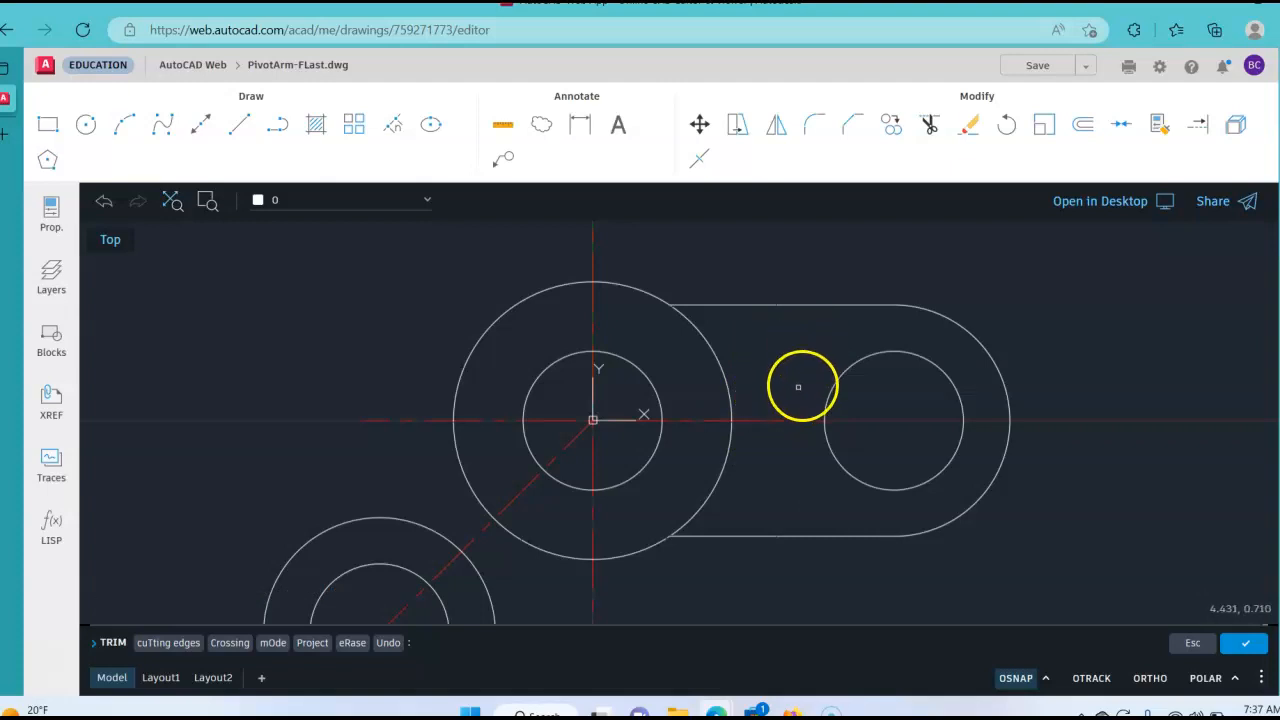
- Try to trim the 2.5-radius circle around the diagonal center line's lower end, and leave the Trim command
scroll(798, 378, "down", 2)
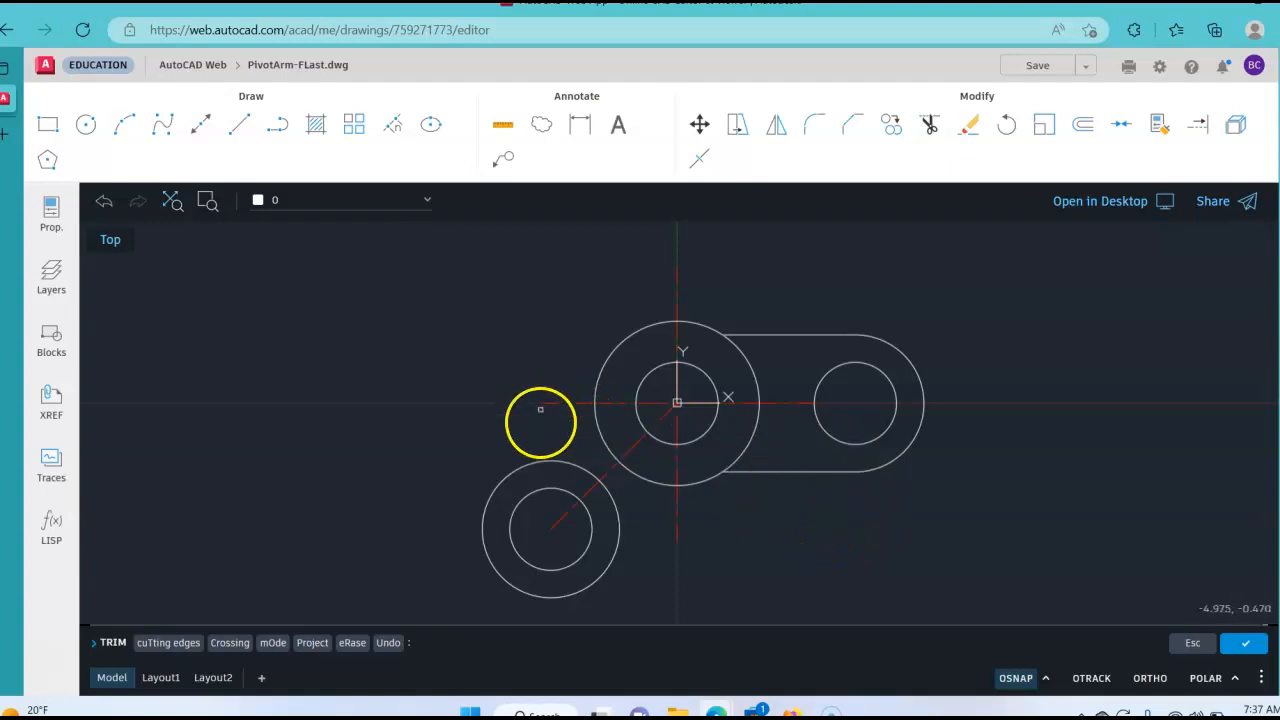
left_click(512, 474)
left_click(515, 473)
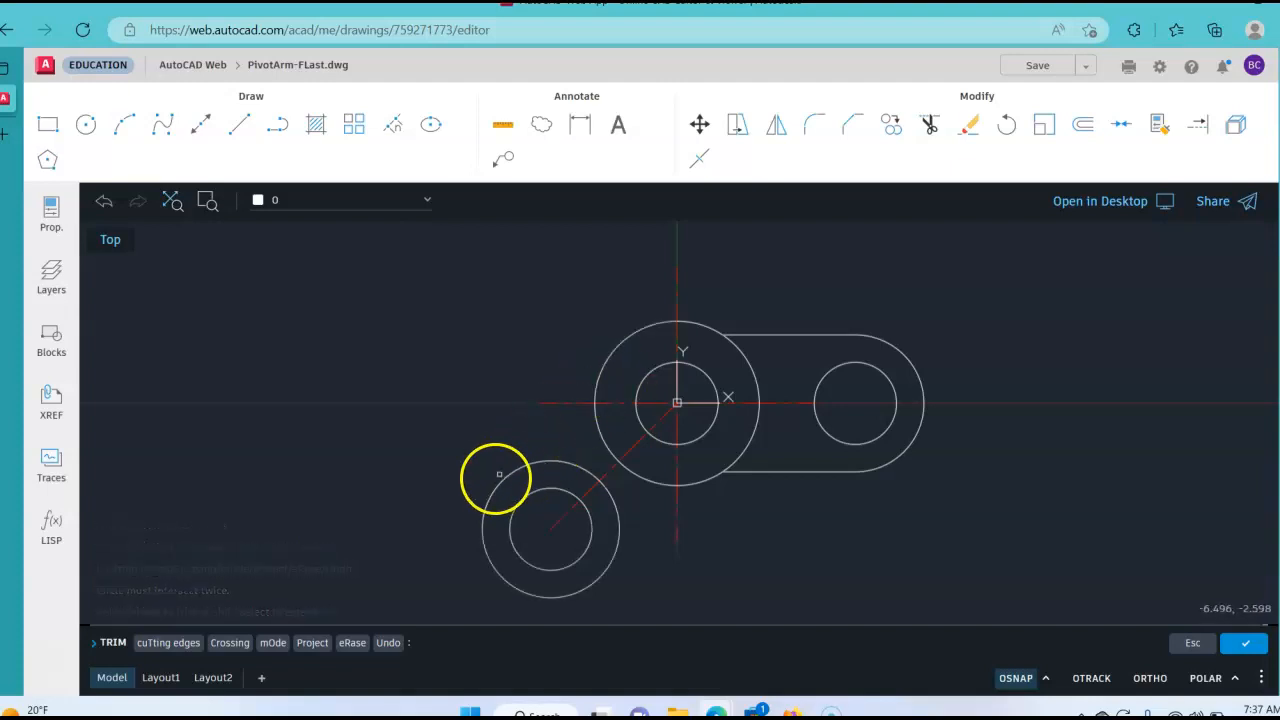
left_click(614, 466)
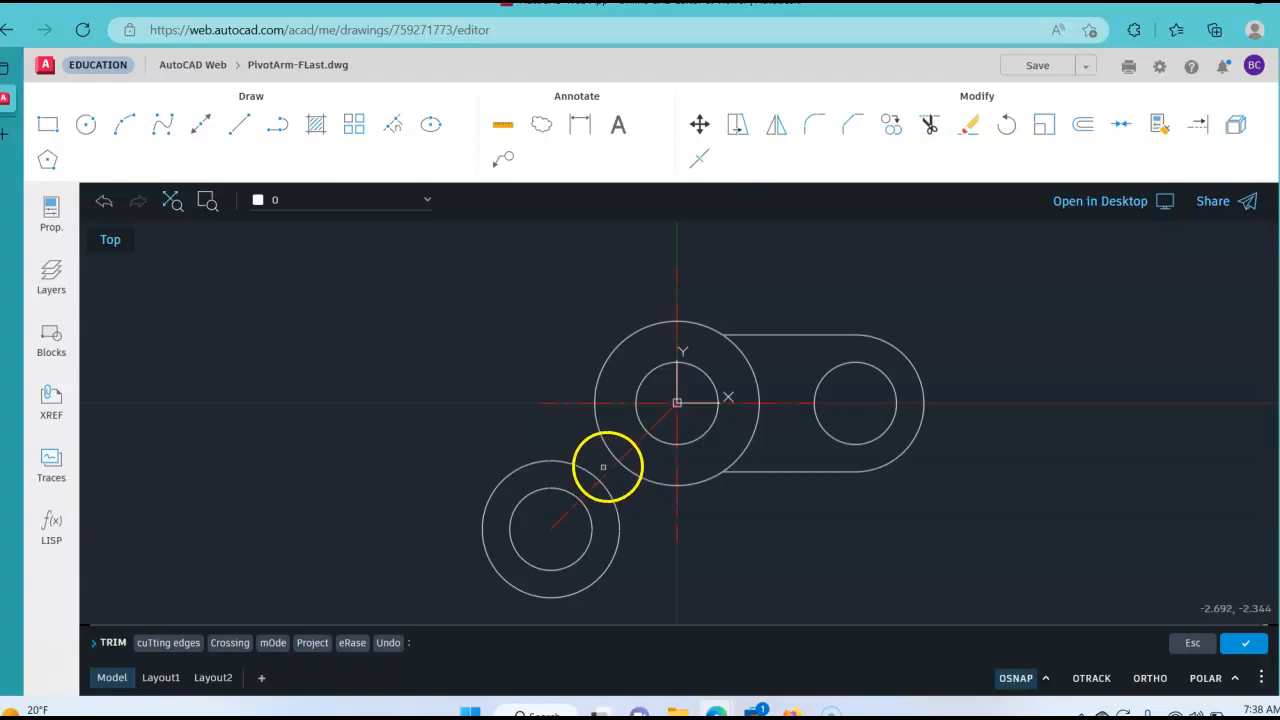
left_click(213, 464)
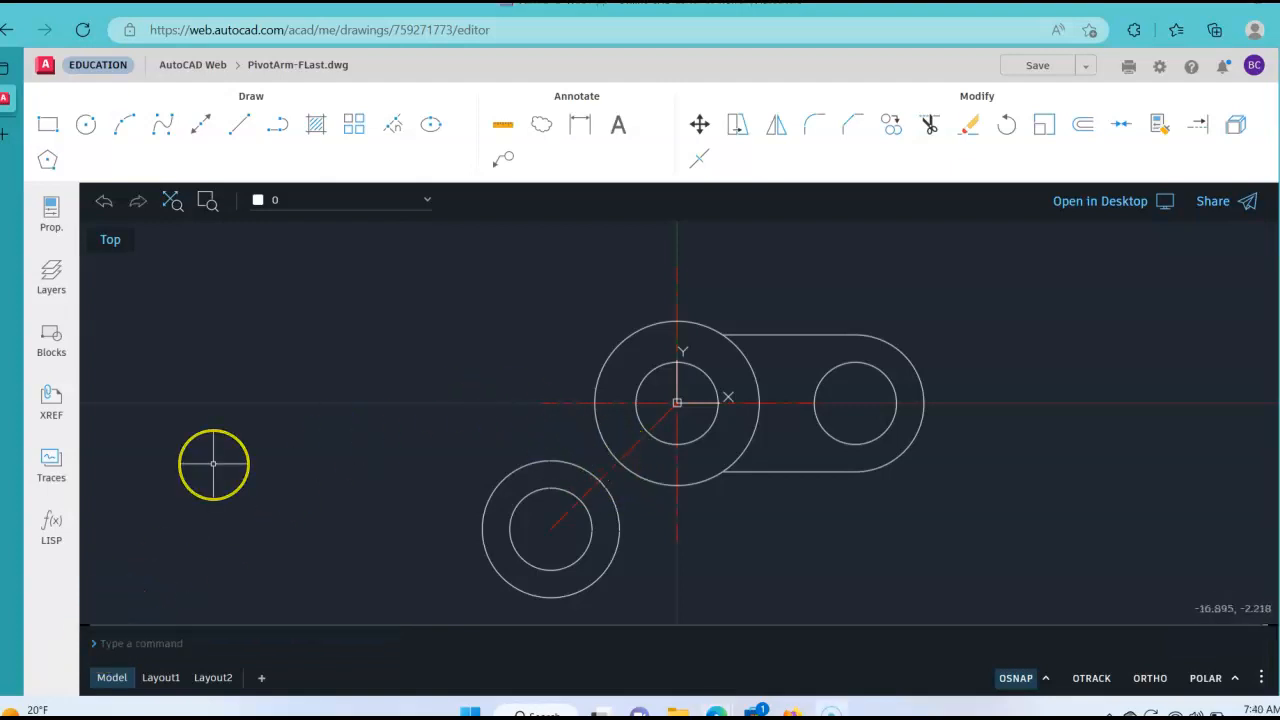